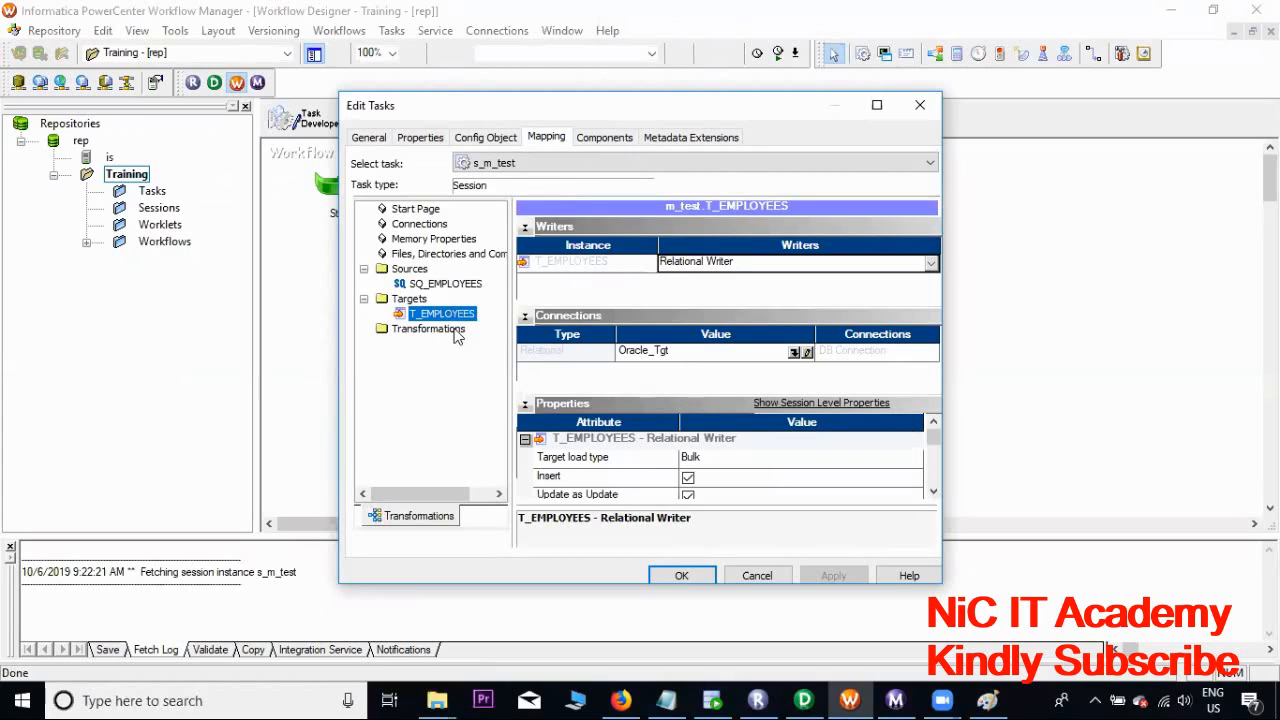
# - Check the reader and database connection of the SQ_EMPLOYEES source in the session's mapping settings, and close the task editor
pyautogui.click(450, 284)
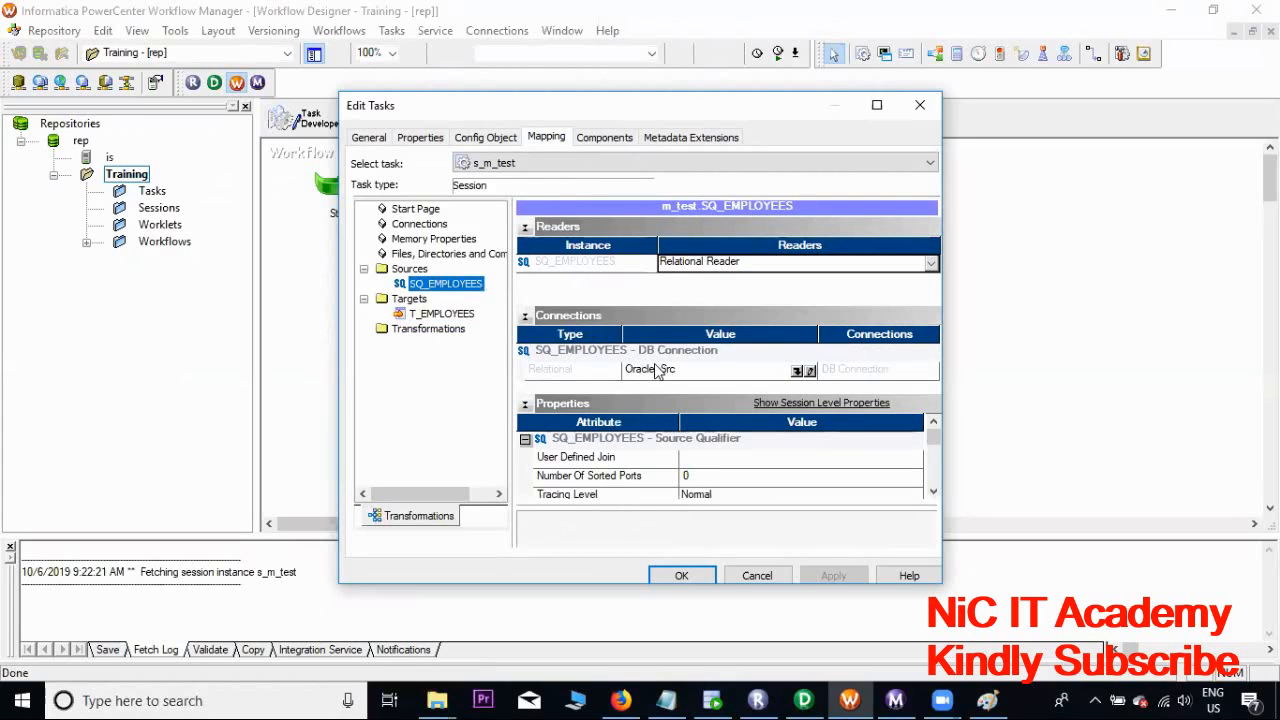
pyautogui.click(919, 105)
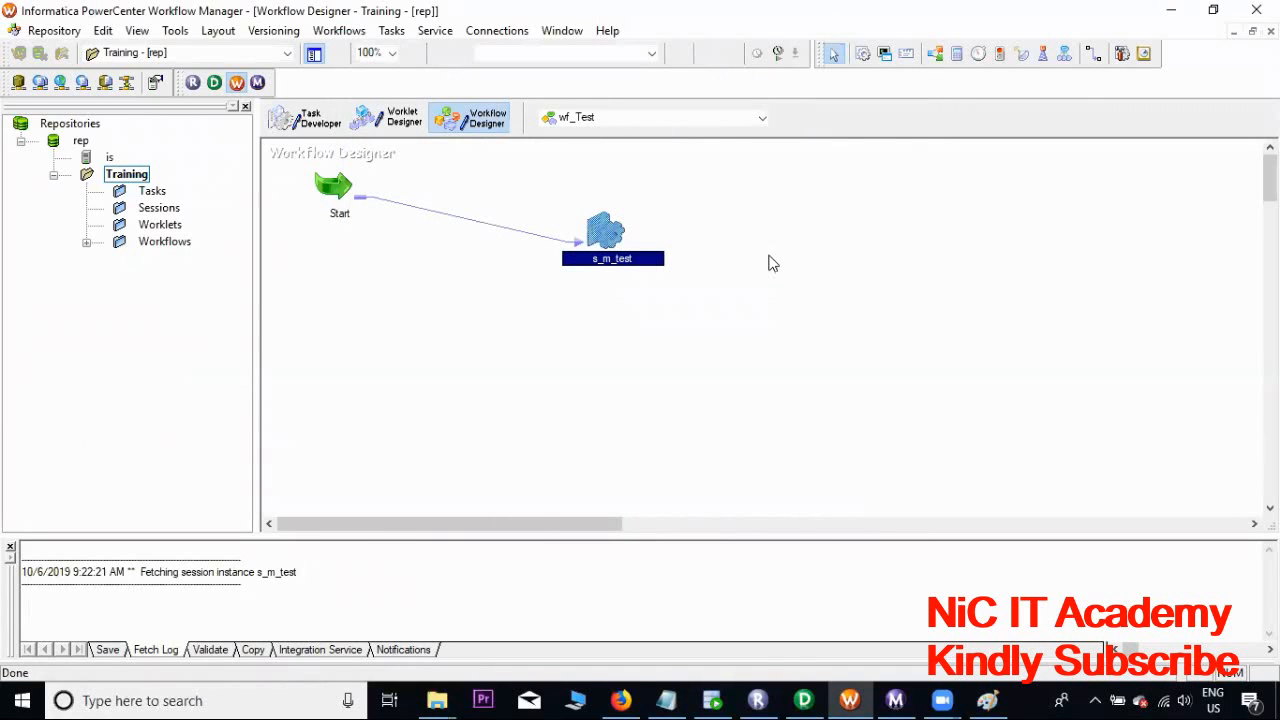
# - Switch to the Day -1 notes in Notepad and review the Workflow Manager and Workflow Monitor sections, highlighting the items covered
pyautogui.click(666, 700)
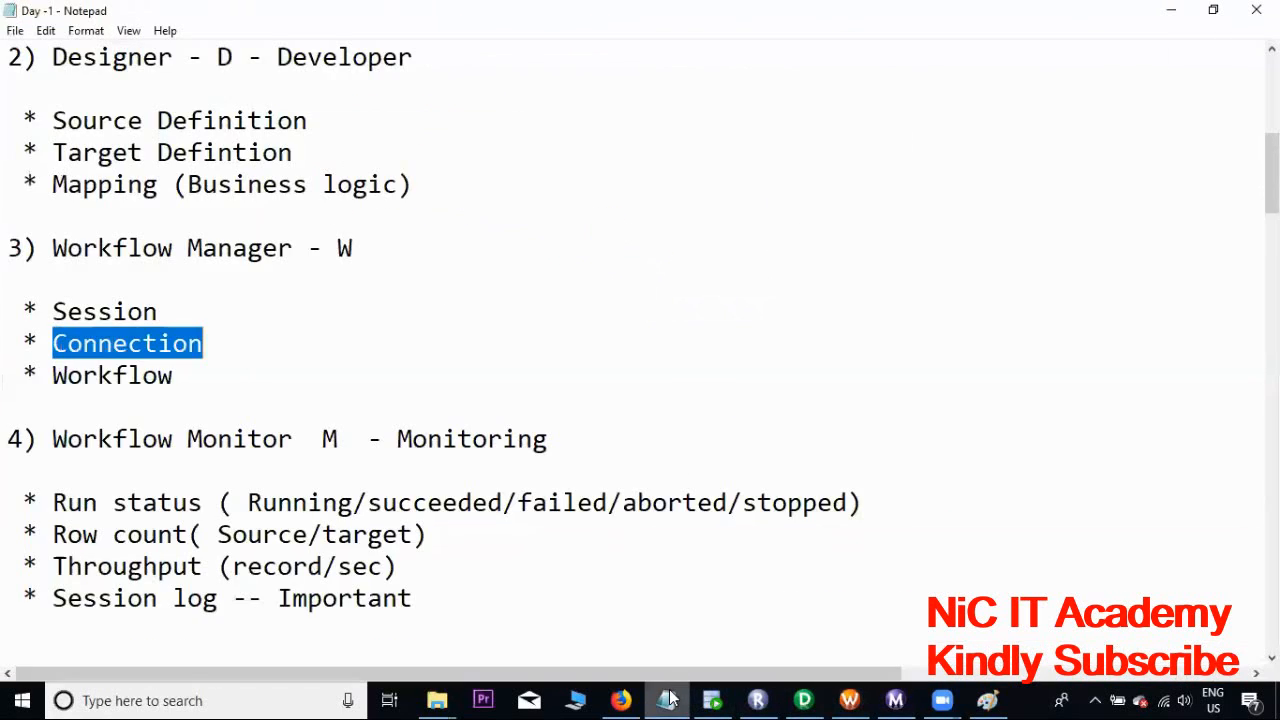
pyautogui.moveTo(176, 375); pyautogui.dragTo(55, 372)
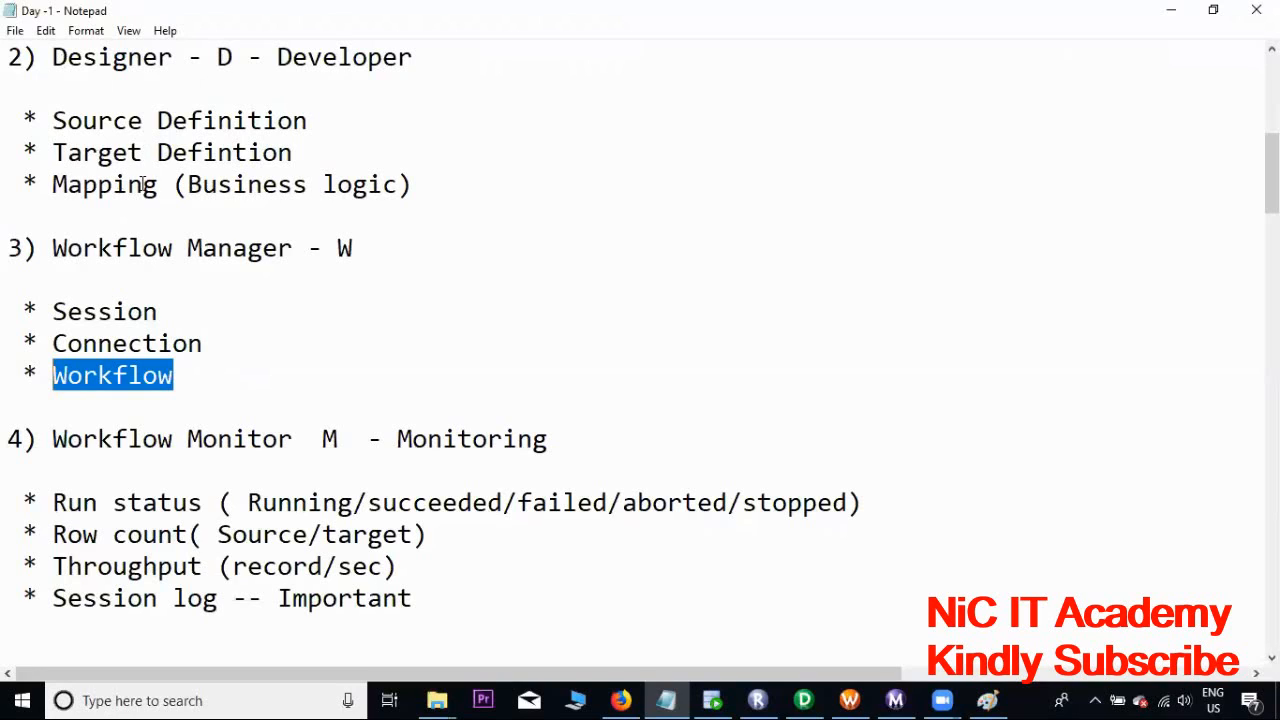
pyautogui.moveTo(364, 247); pyautogui.dragTo(8, 252)
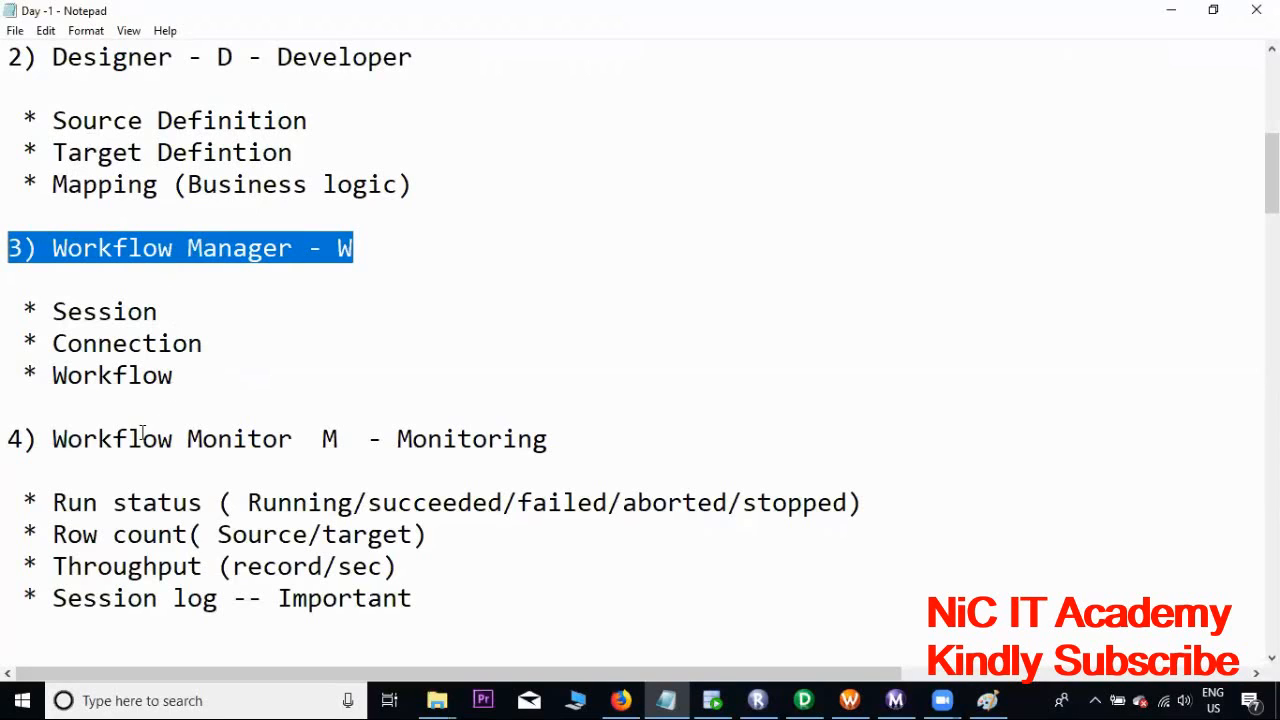
pyautogui.moveTo(53, 438); pyautogui.dragTo(550, 442)
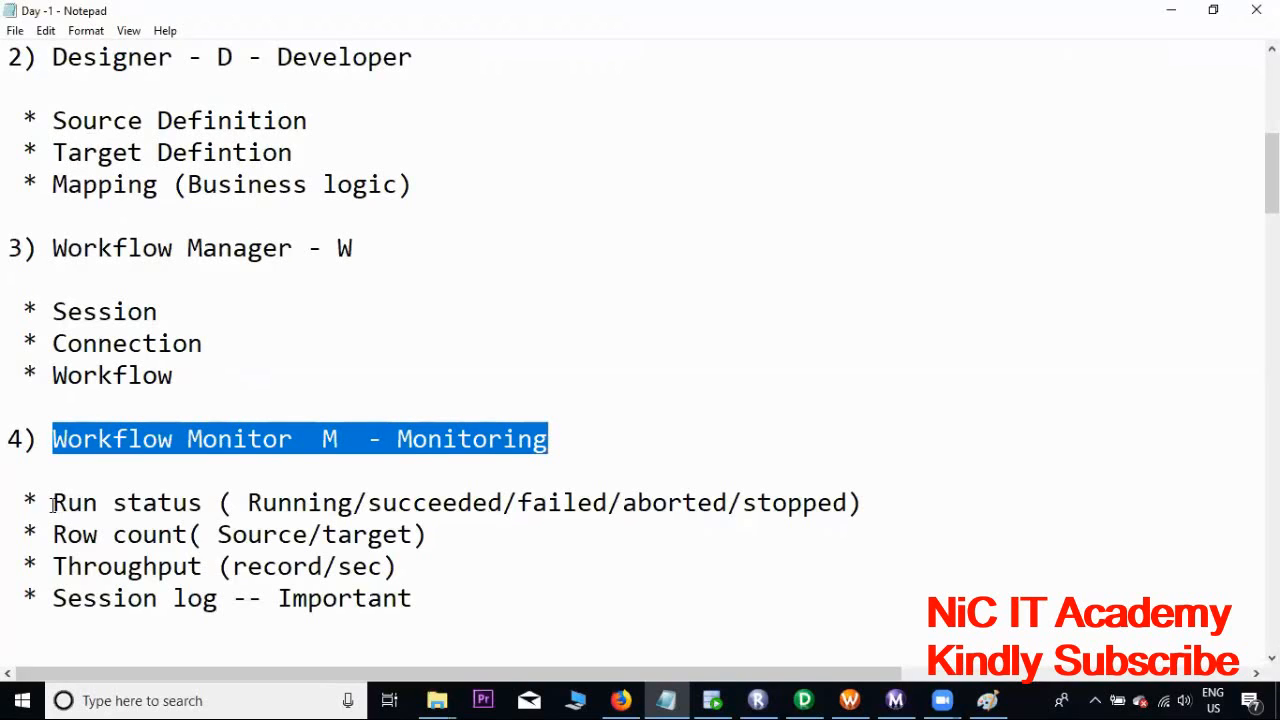
pyautogui.moveTo(53, 503); pyautogui.dragTo(200, 503)
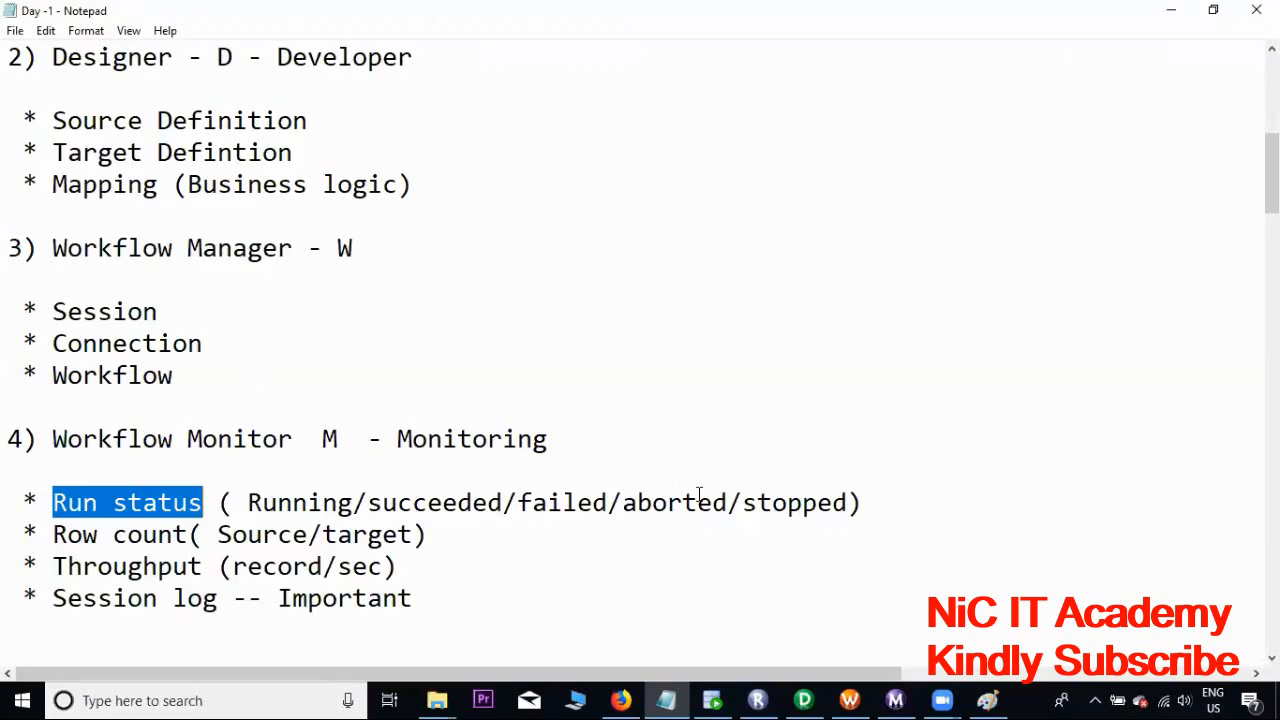
pyautogui.moveTo(848, 503); pyautogui.dragTo(412, 534)
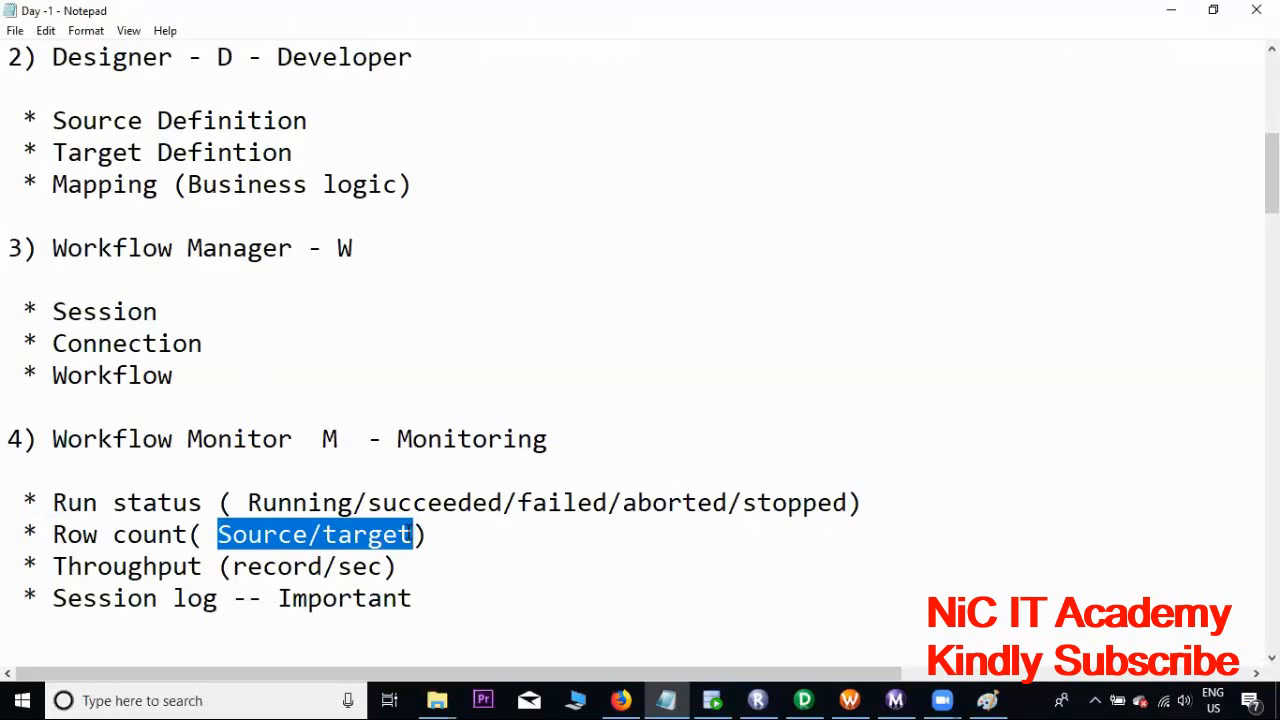
# - Switch to Workflow Monitor and examine the s_m_test source and target row counts, throughput, and the session log option
pyautogui.click(896, 701)
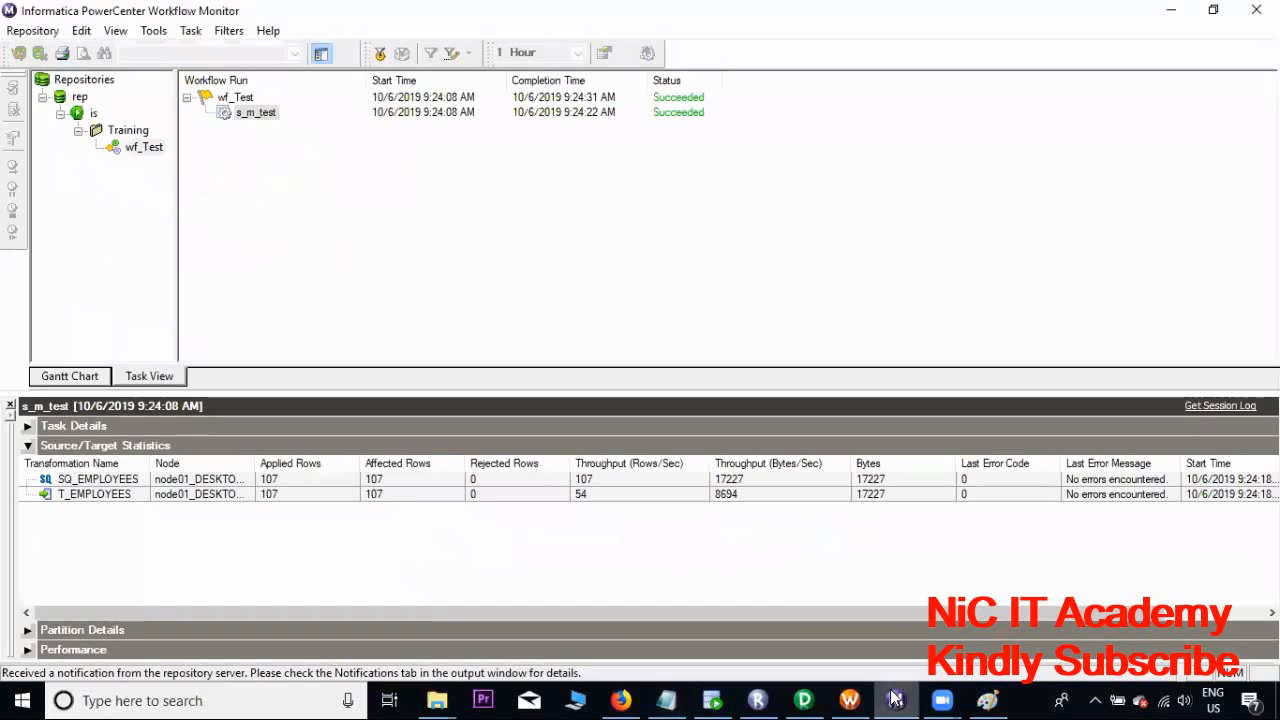
pyautogui.click(289, 481)
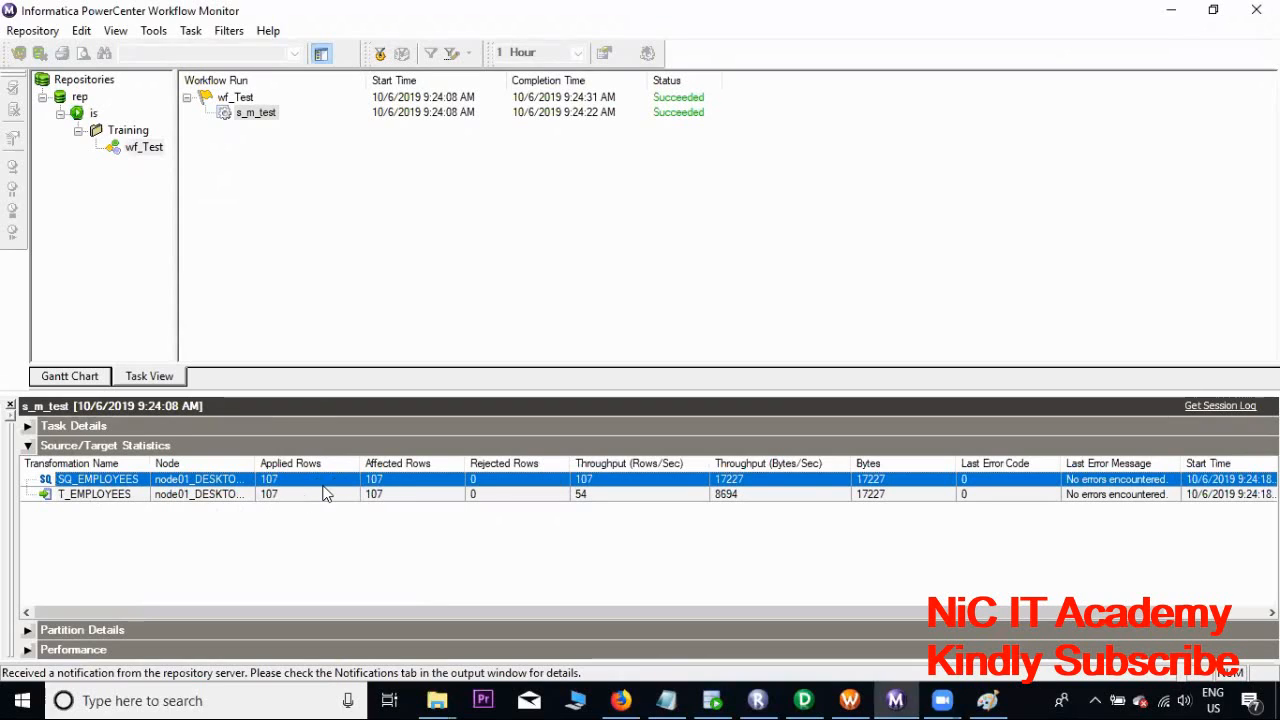
pyautogui.click(592, 495)
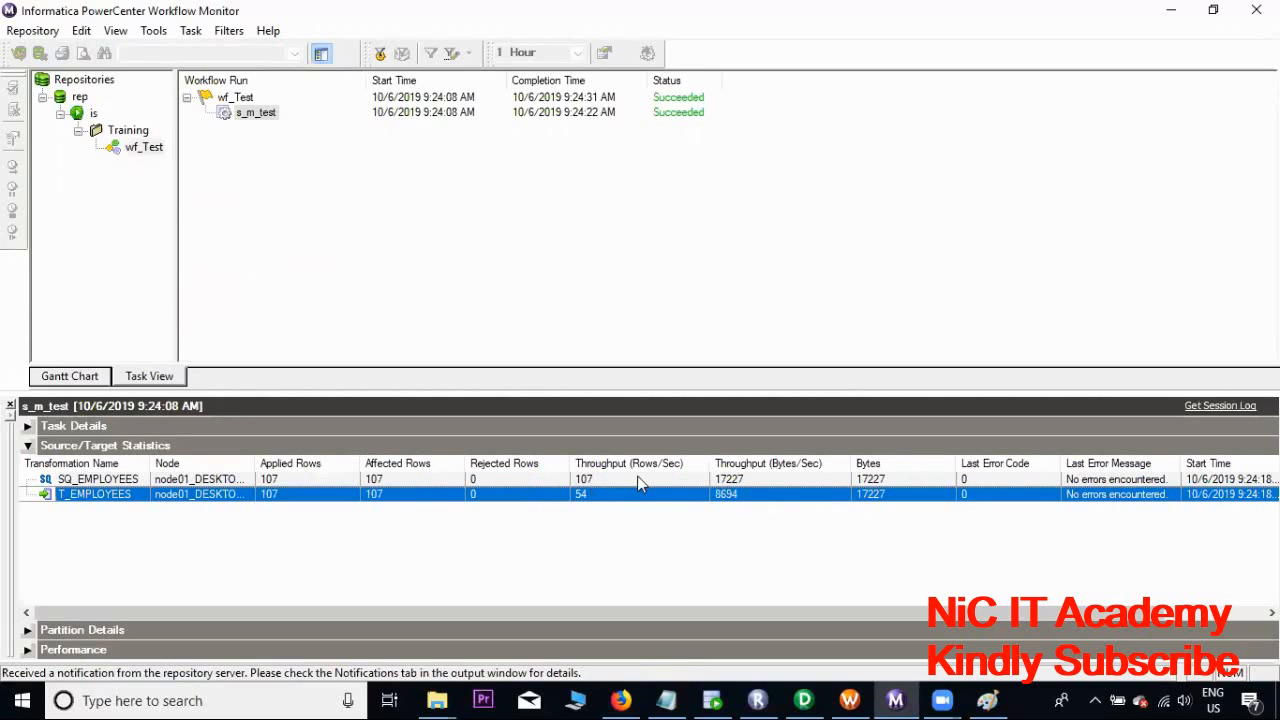
pyautogui.rightClick(268, 116)
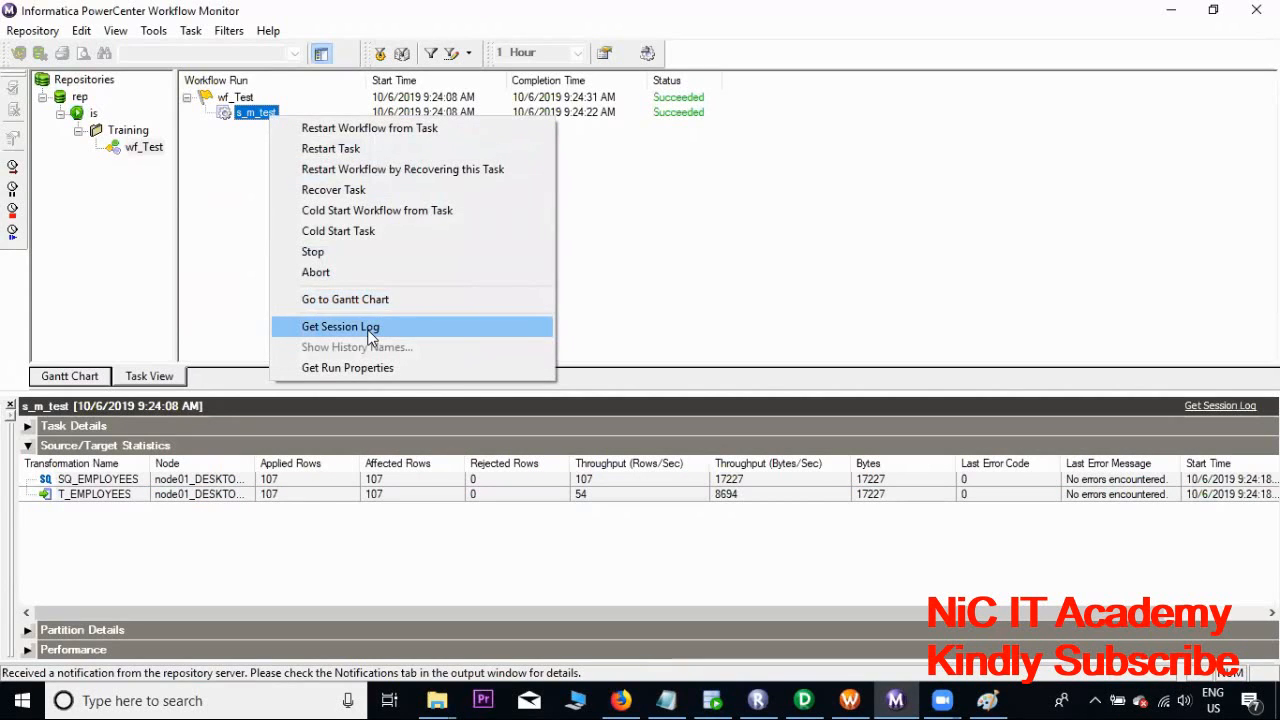
pyautogui.click(636, 301)
# - Return to the Notepad notes, highlight the "Session log -- Important" line, and read on to the "5 Component of Designer" section
pyautogui.click(667, 700)
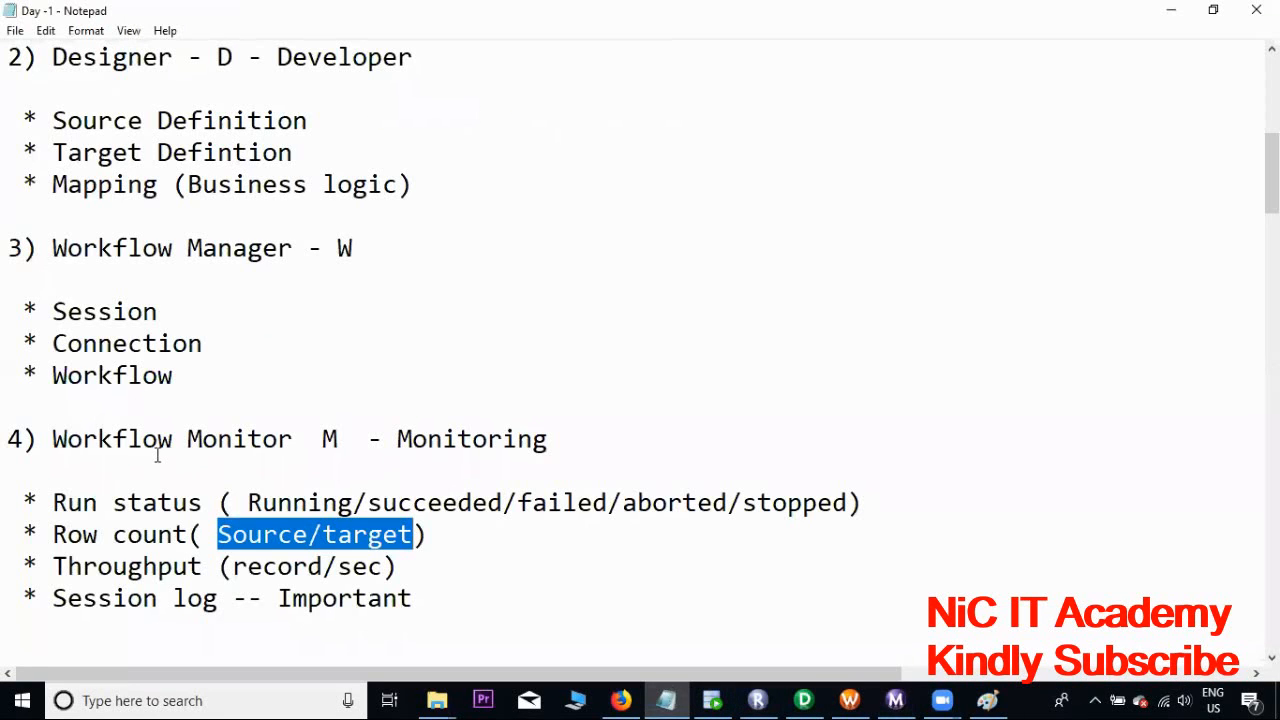
pyautogui.scroll(-1, 411, 472)
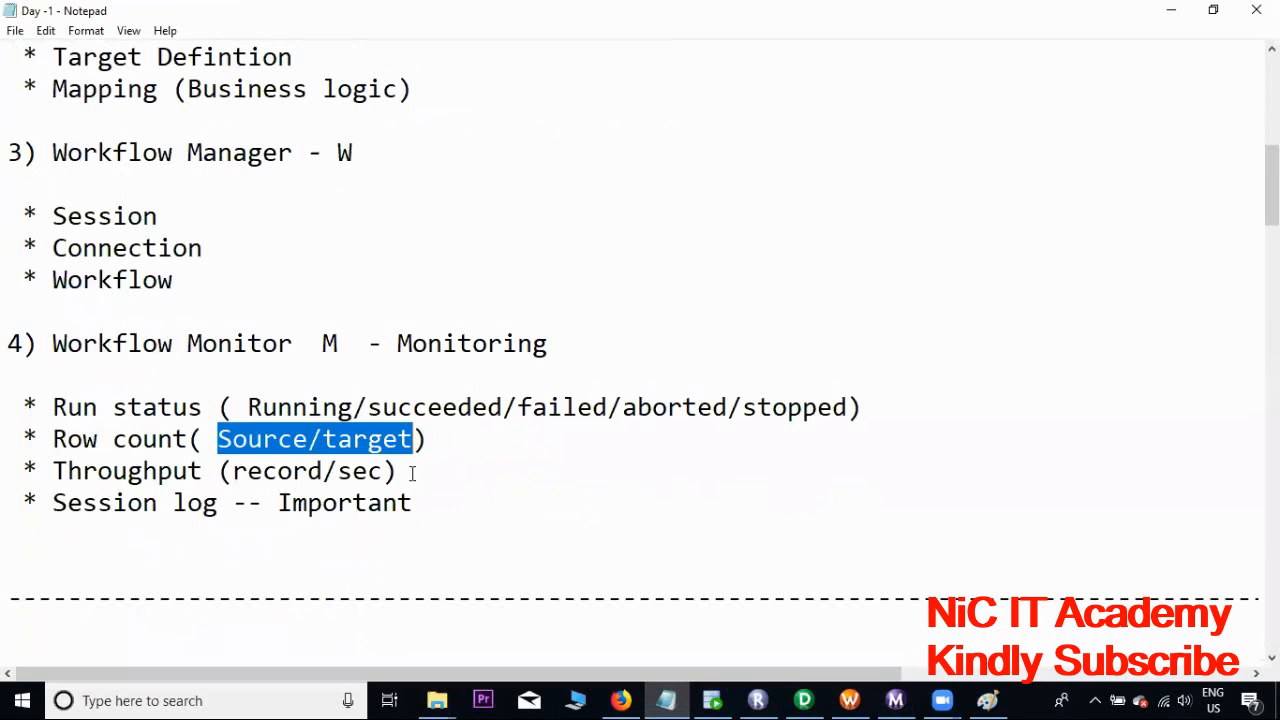
pyautogui.moveTo(413, 502); pyautogui.dragTo(57, 502)
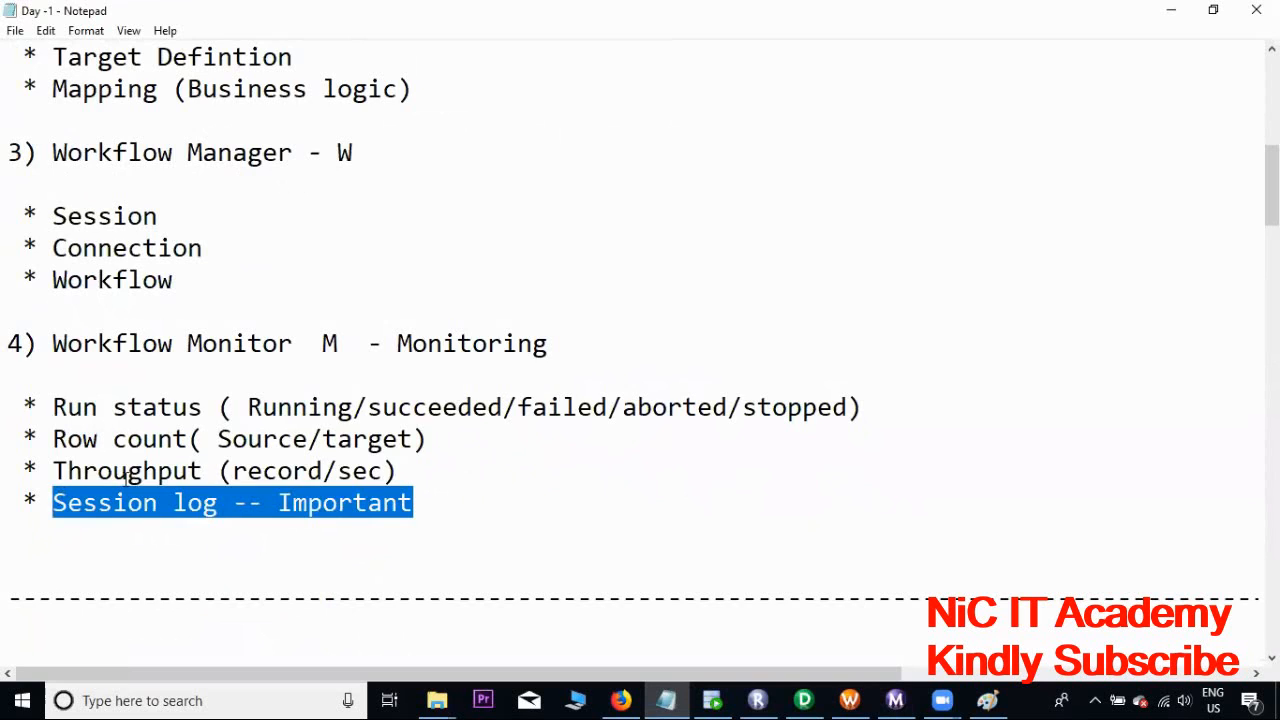
pyautogui.scroll(2, 124, 474)
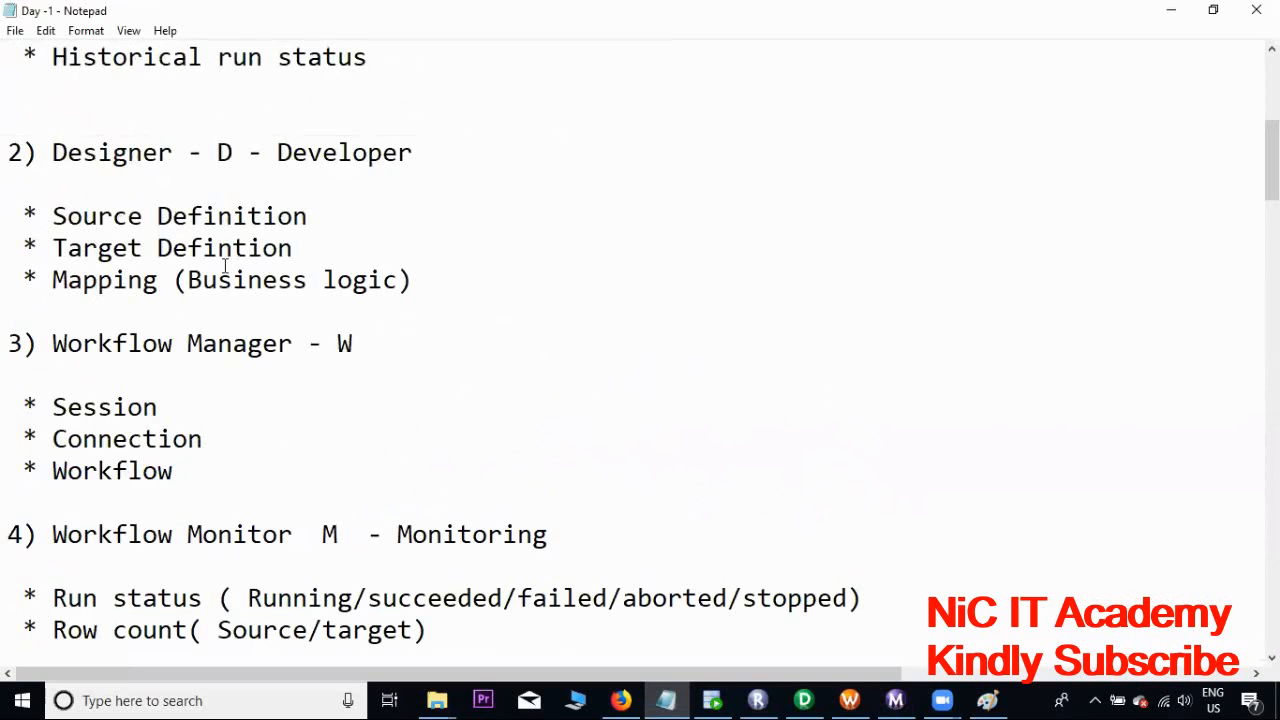
pyautogui.scroll(-5, 294, 380)
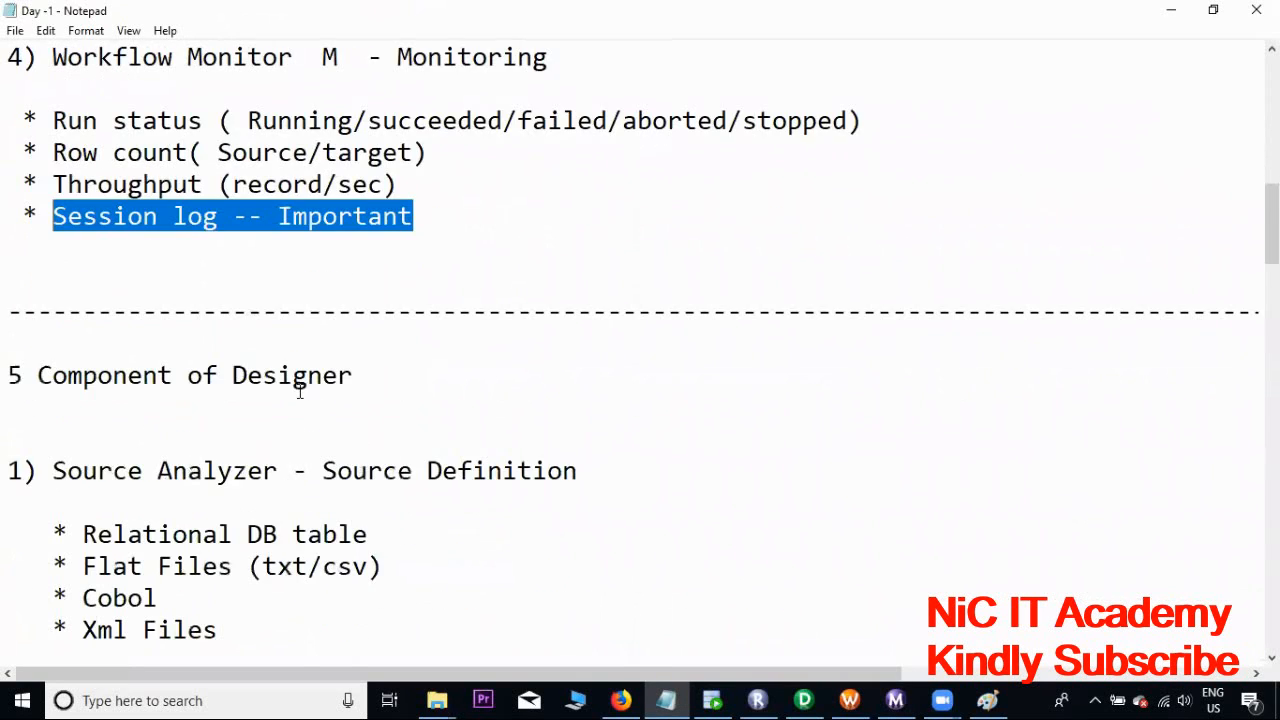
pyautogui.scroll(-4, 299, 391)
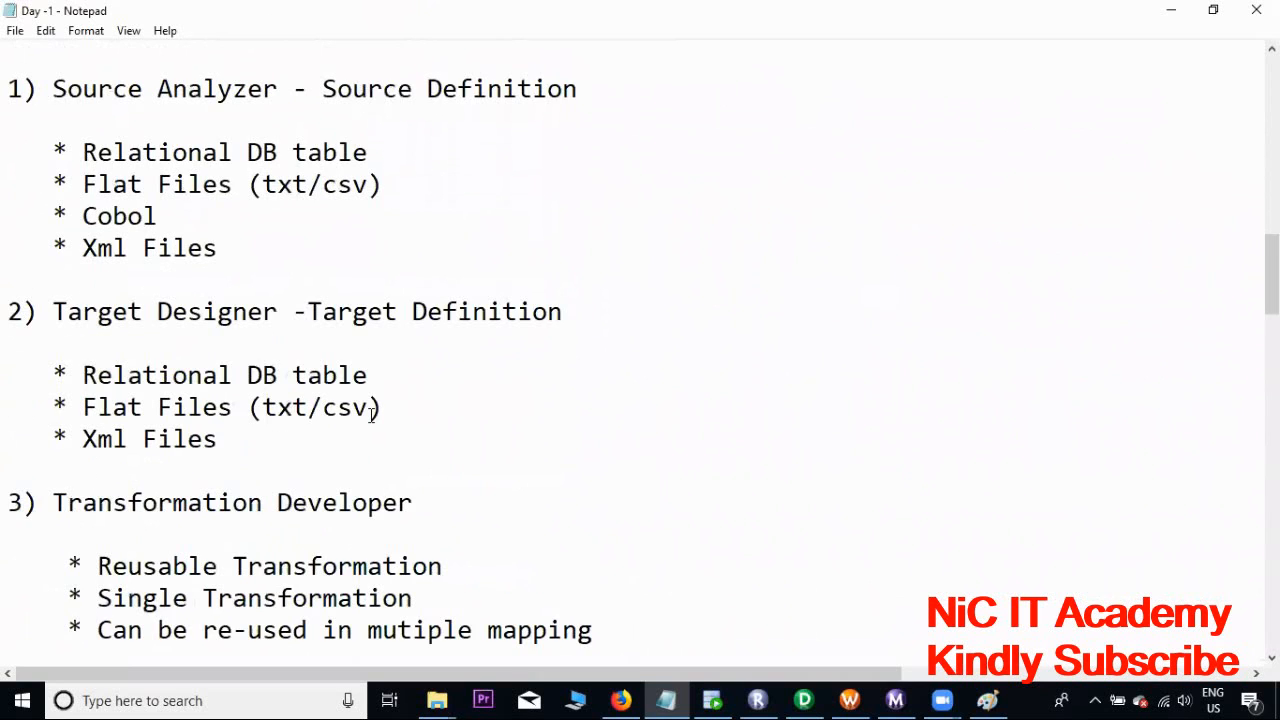
pyautogui.scroll(1, 371, 413)
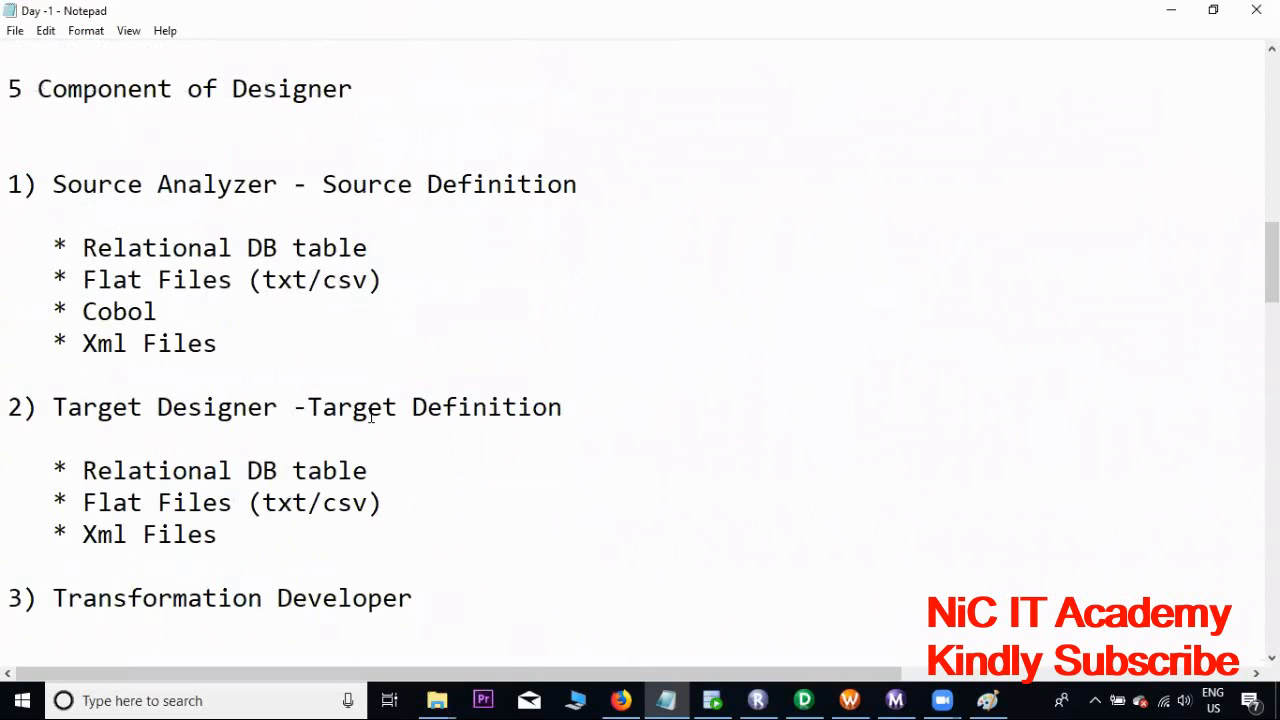
# - Switch to PowerCenter Designer and view the EMPLOYEES source in Source Analyzer and the T_EMPLOYEES target in Target Designer
pyautogui.click(813, 699)
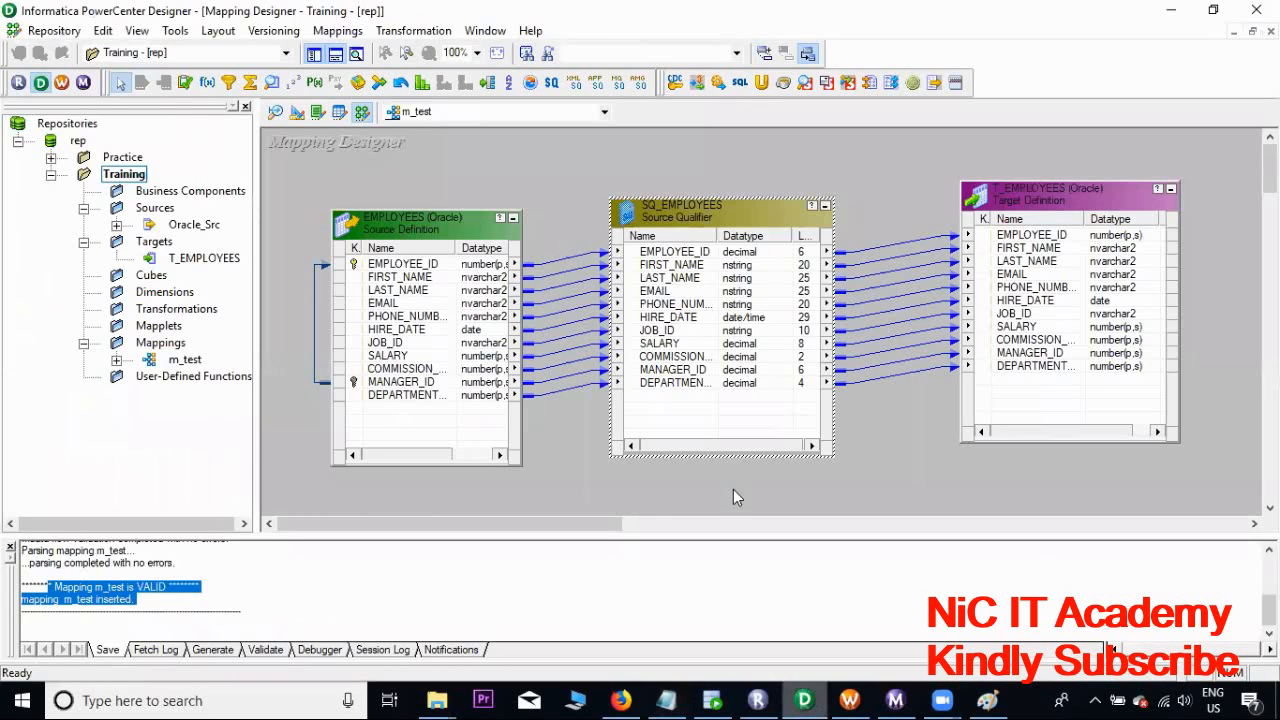
pyautogui.click(276, 113)
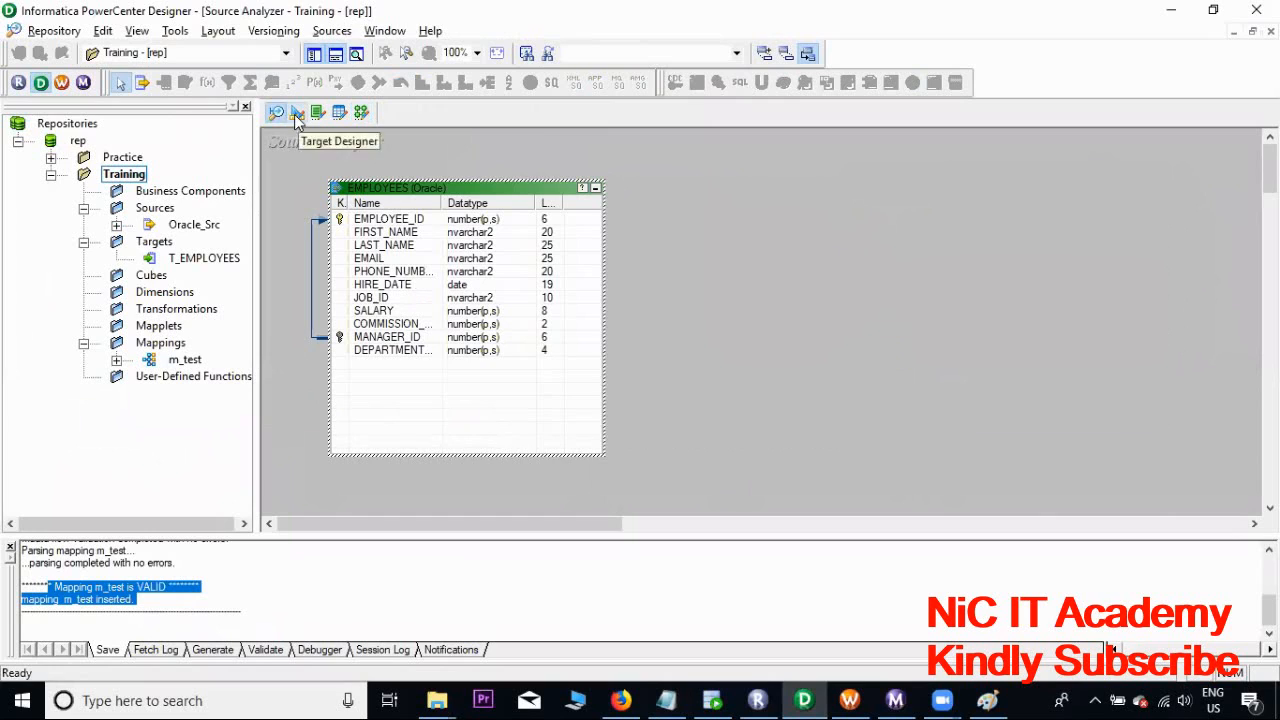
pyautogui.click(297, 114)
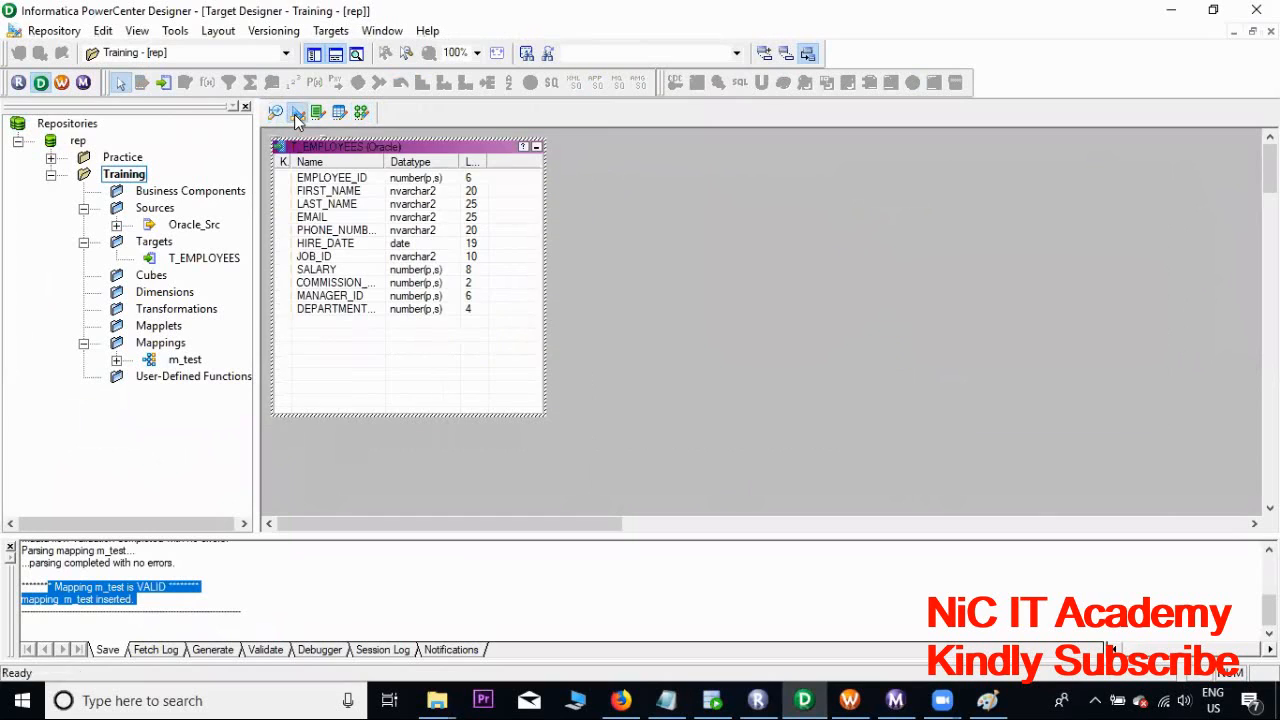
# - Shorten the T_EMPLOYEES target table from its upper edge and move it slightly down in the Target Designer workspace
pyautogui.click(324, 157)
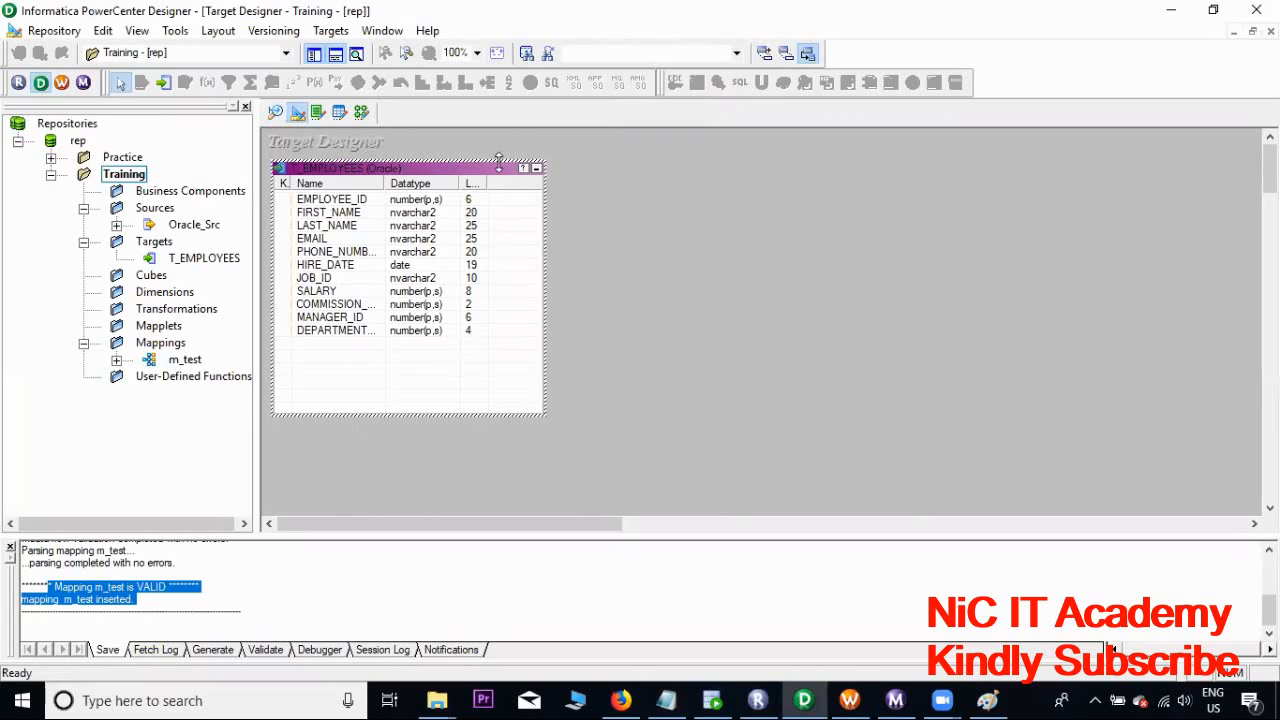
pyautogui.click(427, 172)
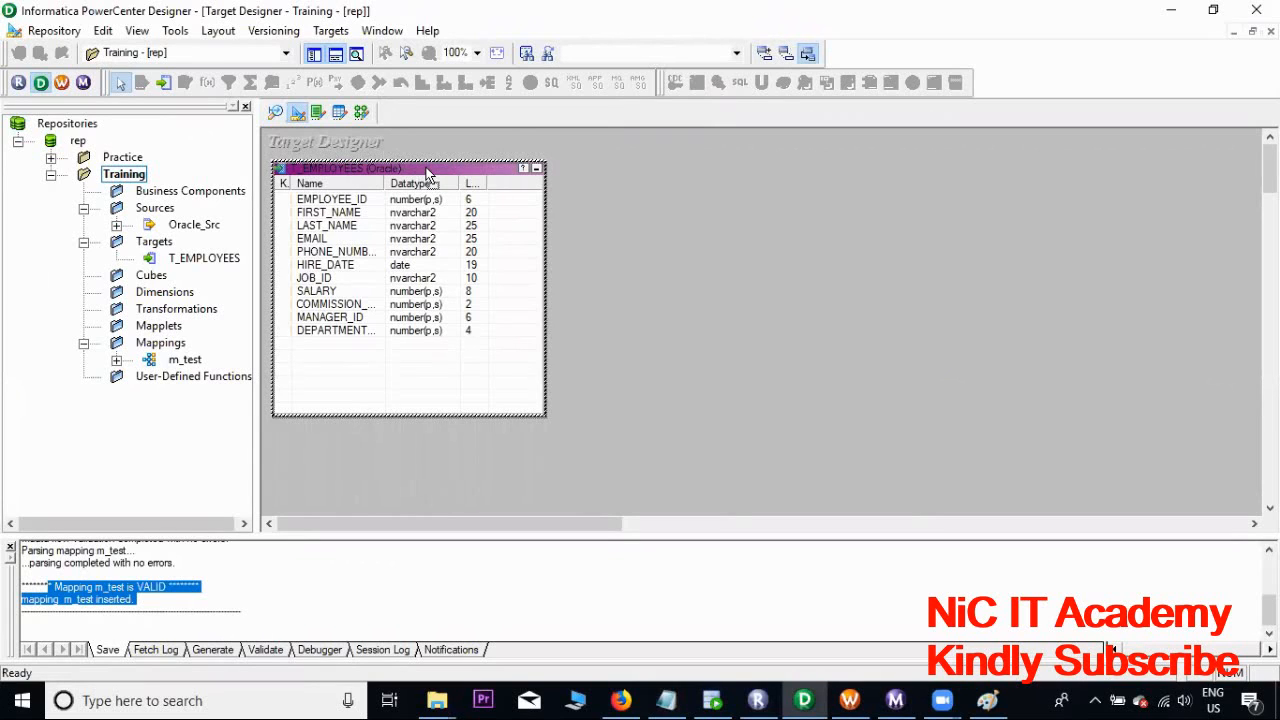
pyautogui.moveTo(428, 174); pyautogui.dragTo(429, 190)
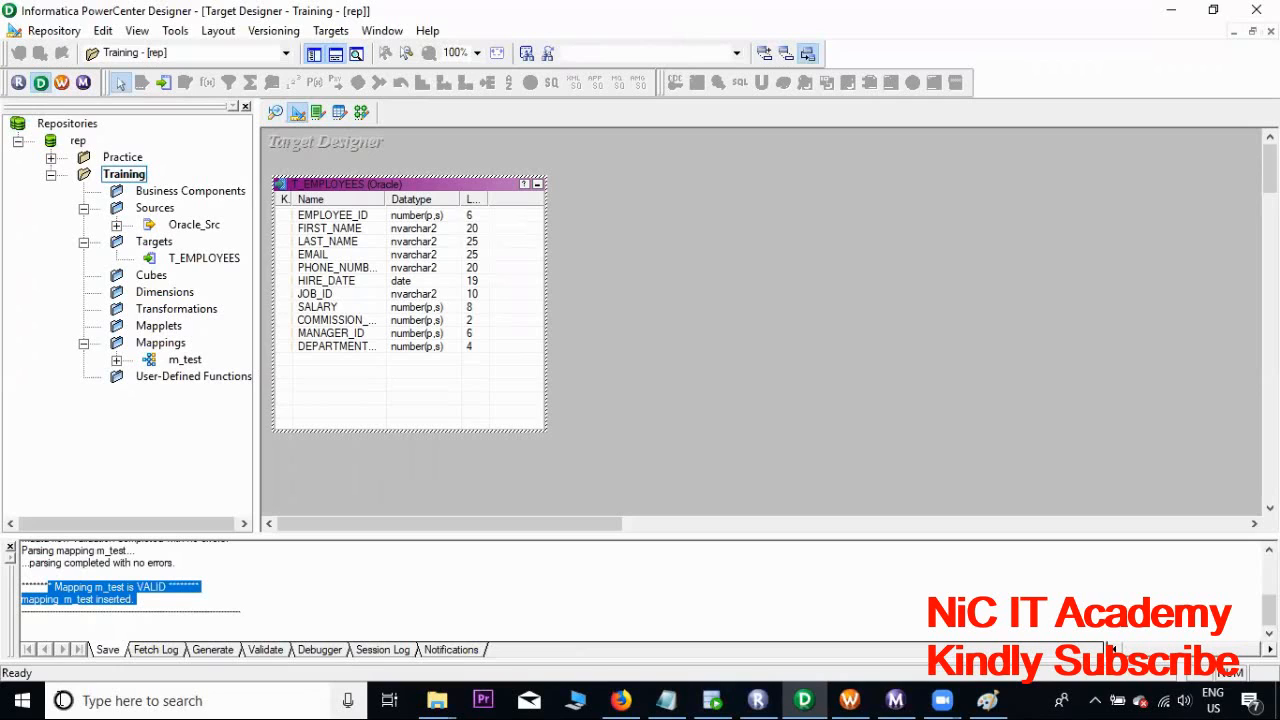
# - Go through the five Designer tools in order: Source Analyzer, Target Designer, Transformation Developer, Mapplet Designer and Mapping Designer
pyautogui.click(276, 113)
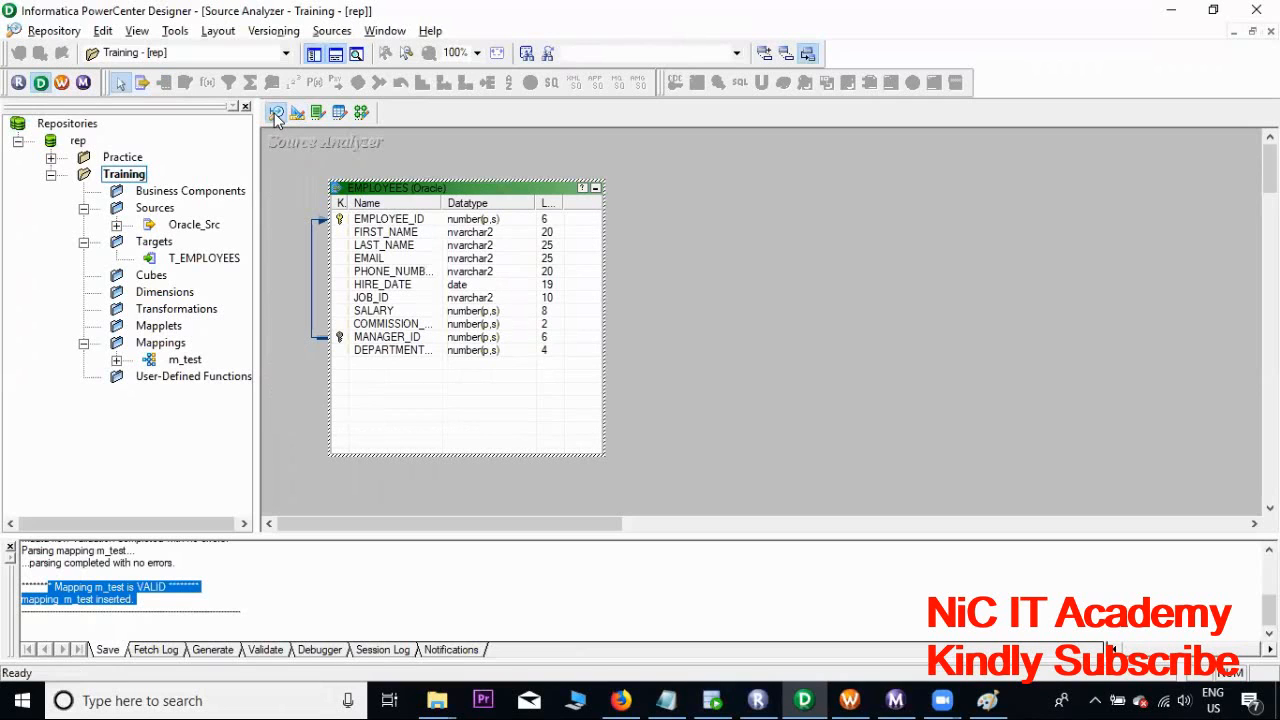
pyautogui.click(297, 113)
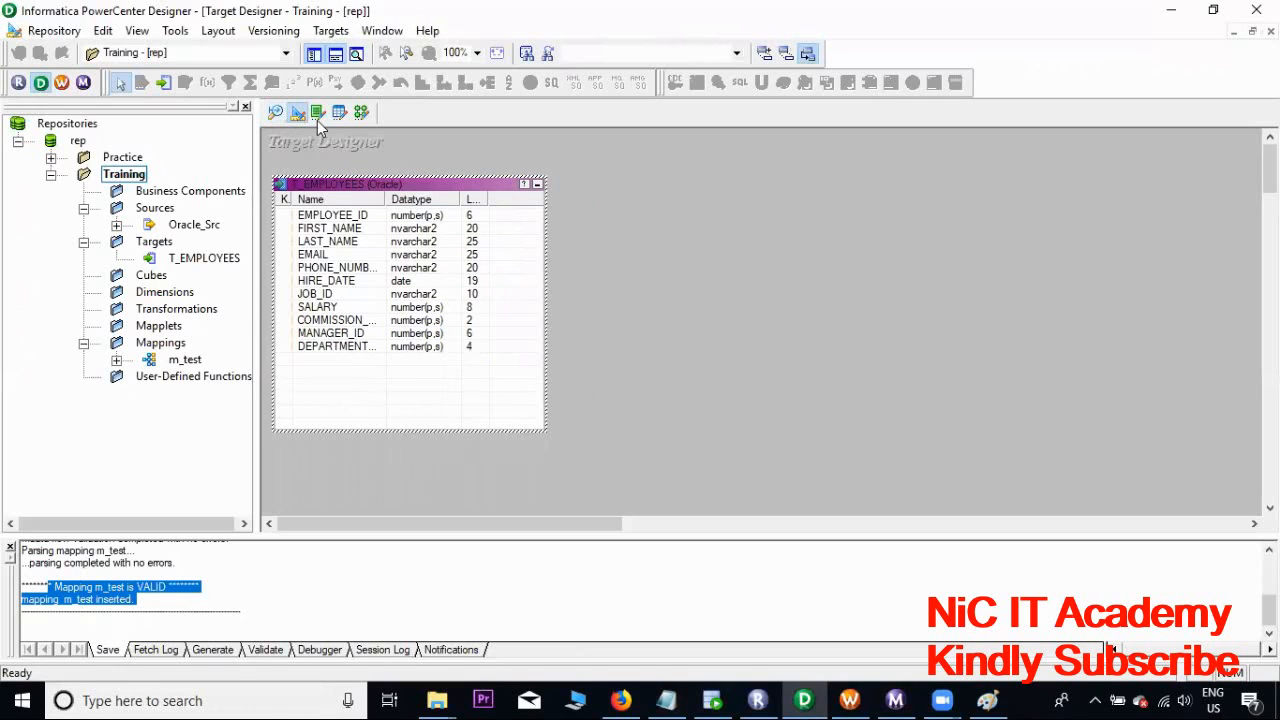
pyautogui.click(317, 113)
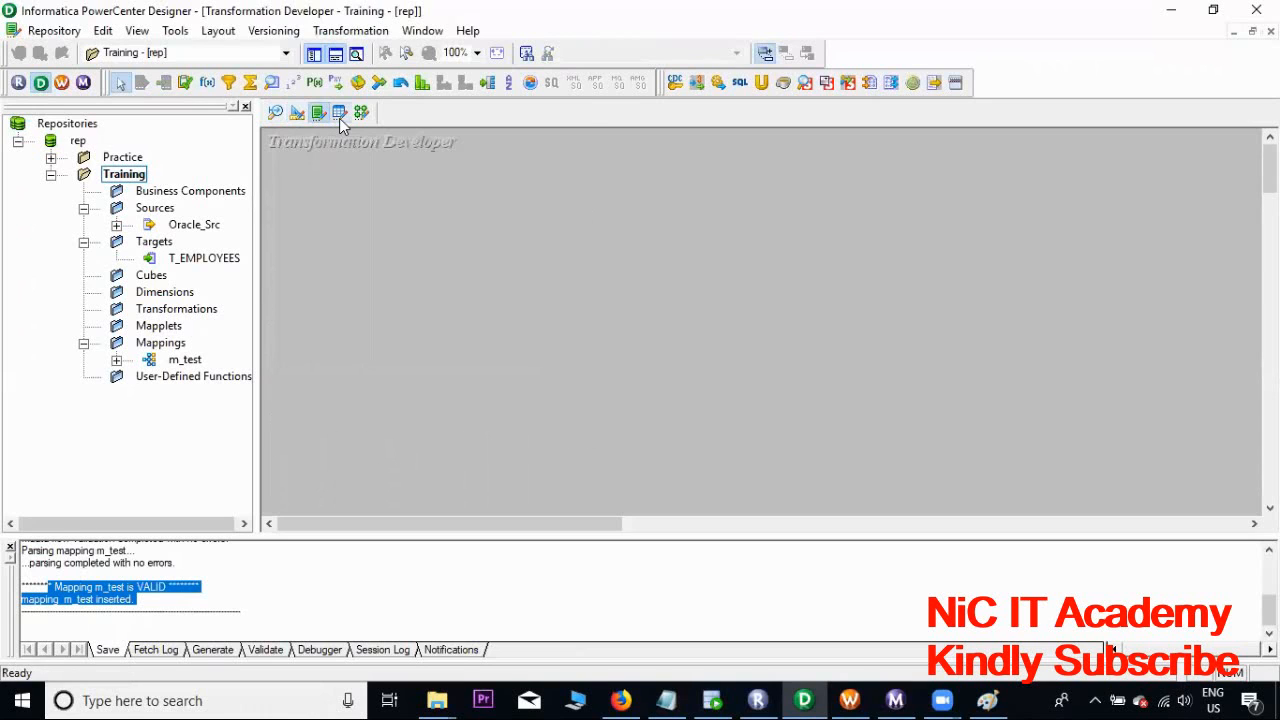
pyautogui.click(339, 113)
pyautogui.click(361, 113)
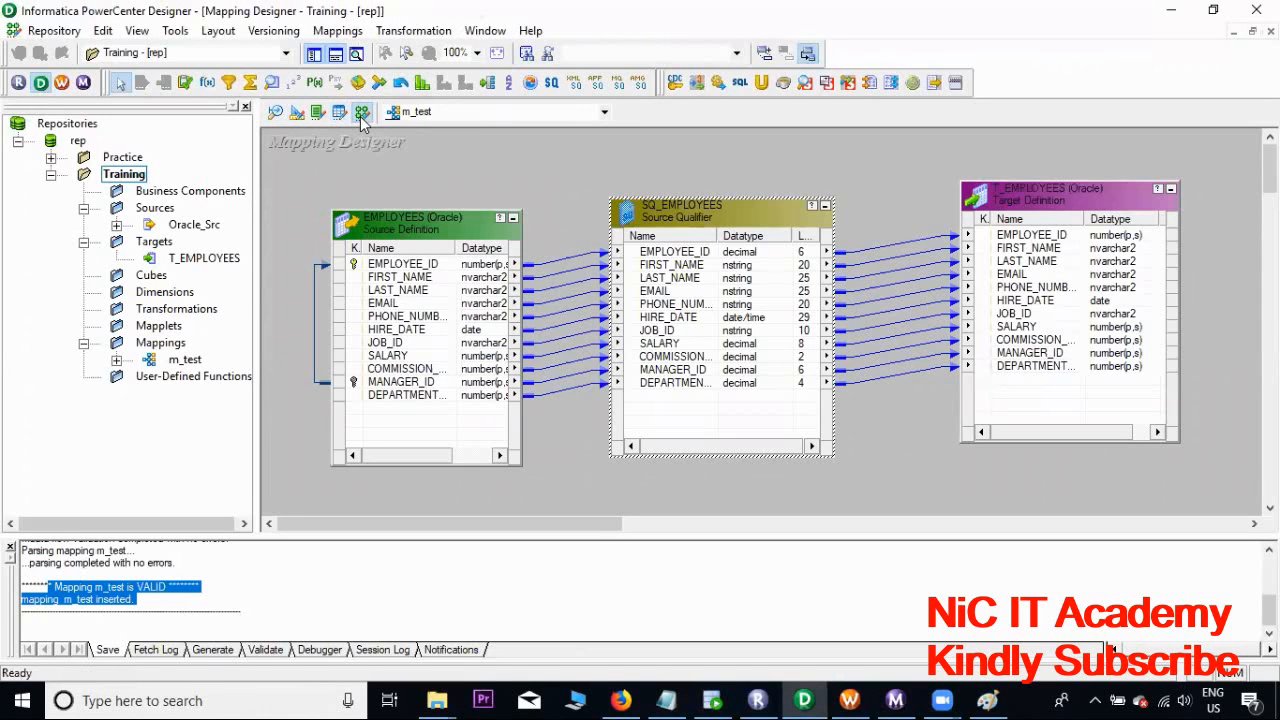
# - Compare the tool-specific menus of Source Analyzer, Target Designer, Mapping Designer and Transformation Developer, and return to Source Analyzer
pyautogui.click(276, 112)
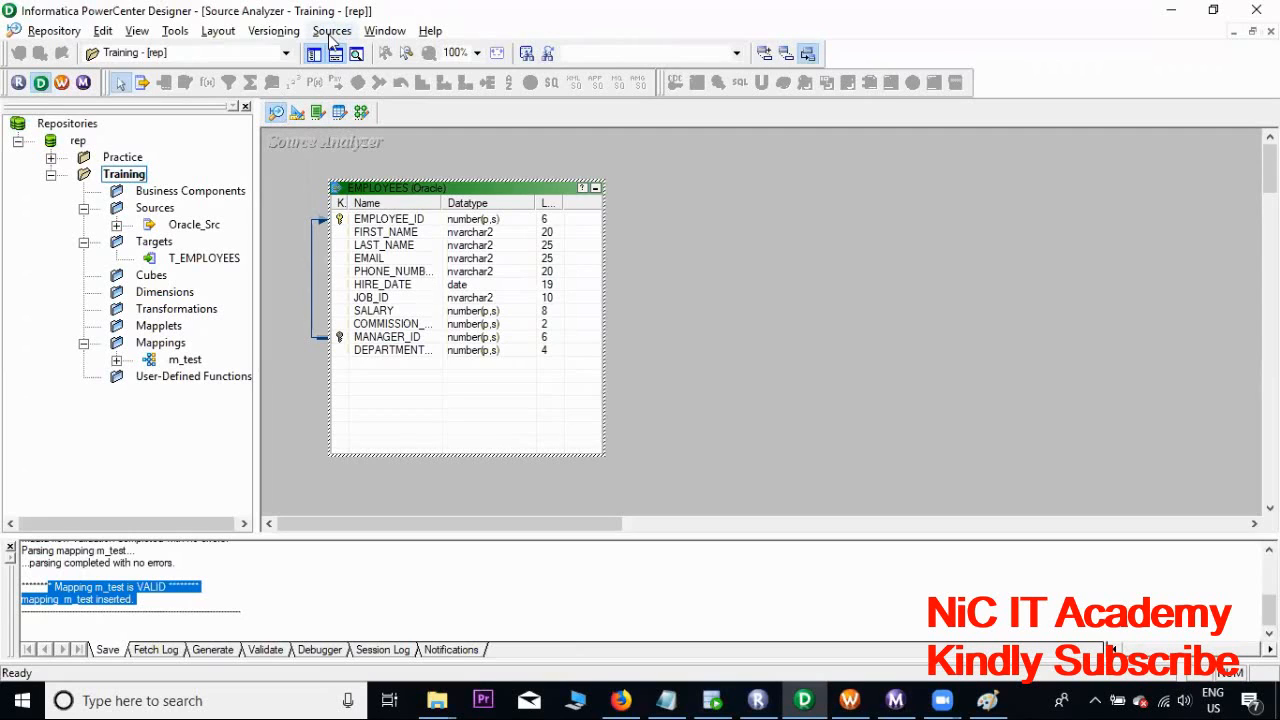
pyautogui.click(297, 113)
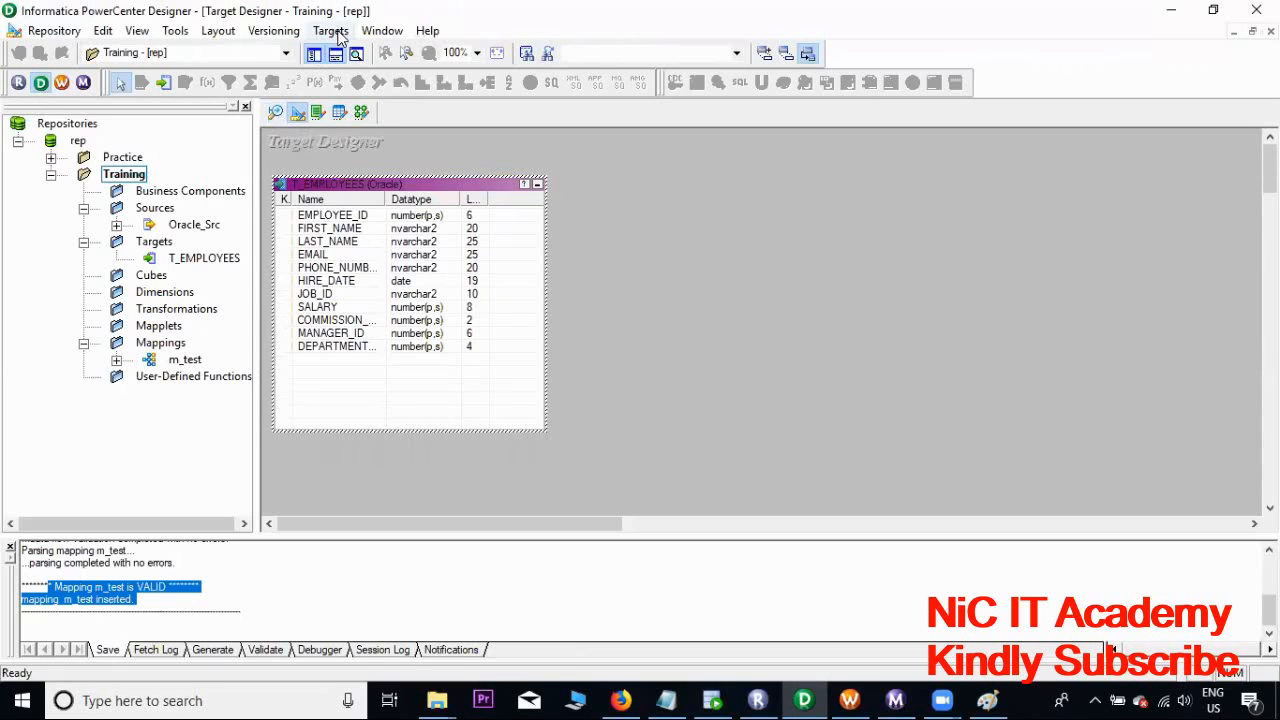
pyautogui.click(361, 112)
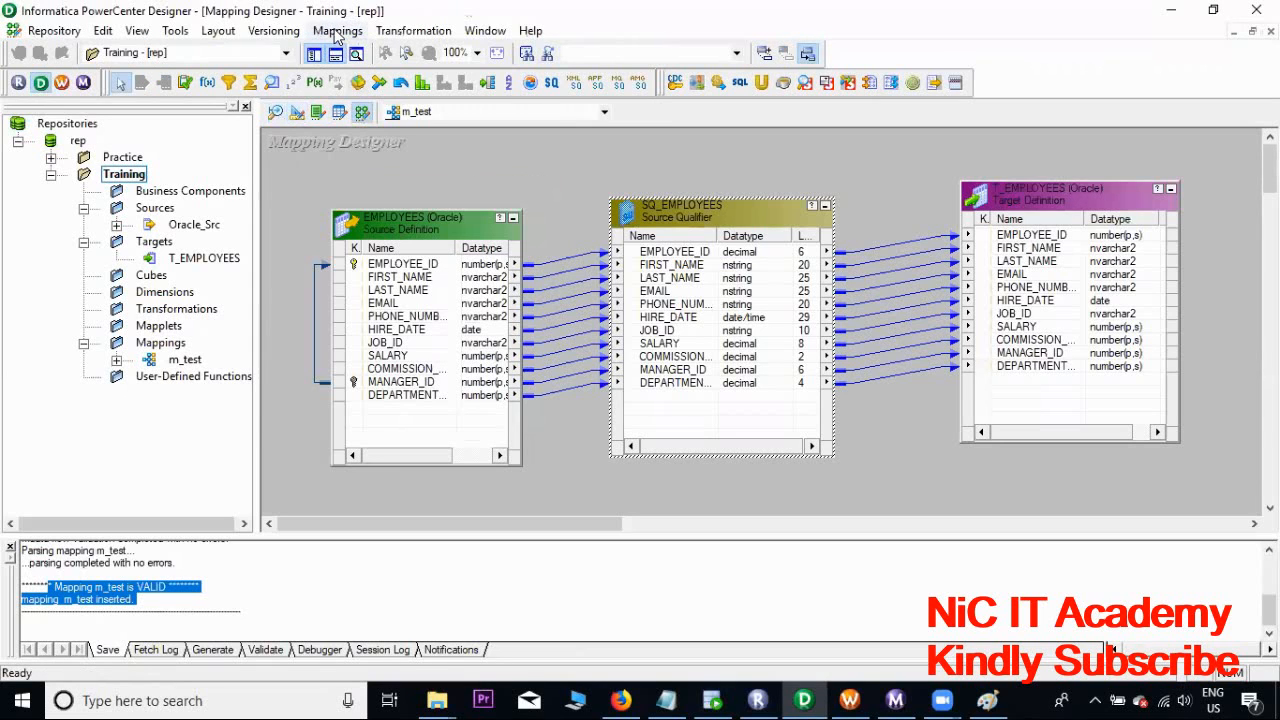
pyautogui.click(318, 112)
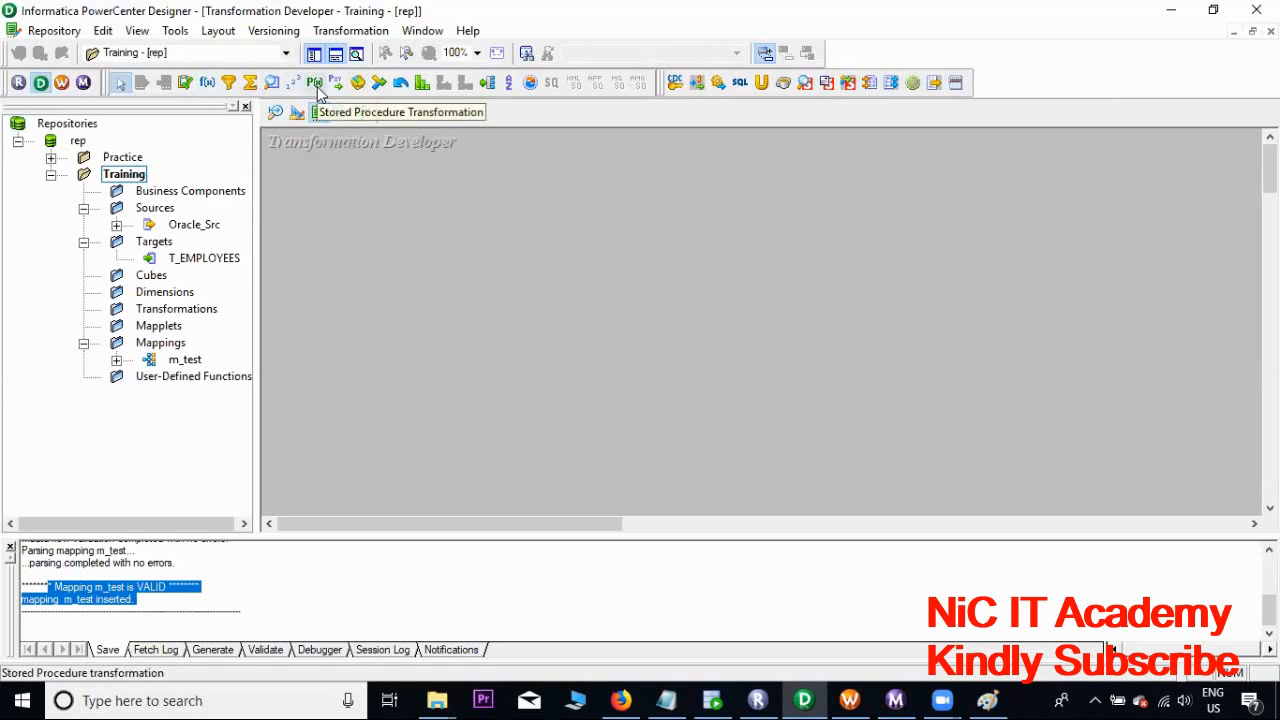
pyautogui.click(276, 113)
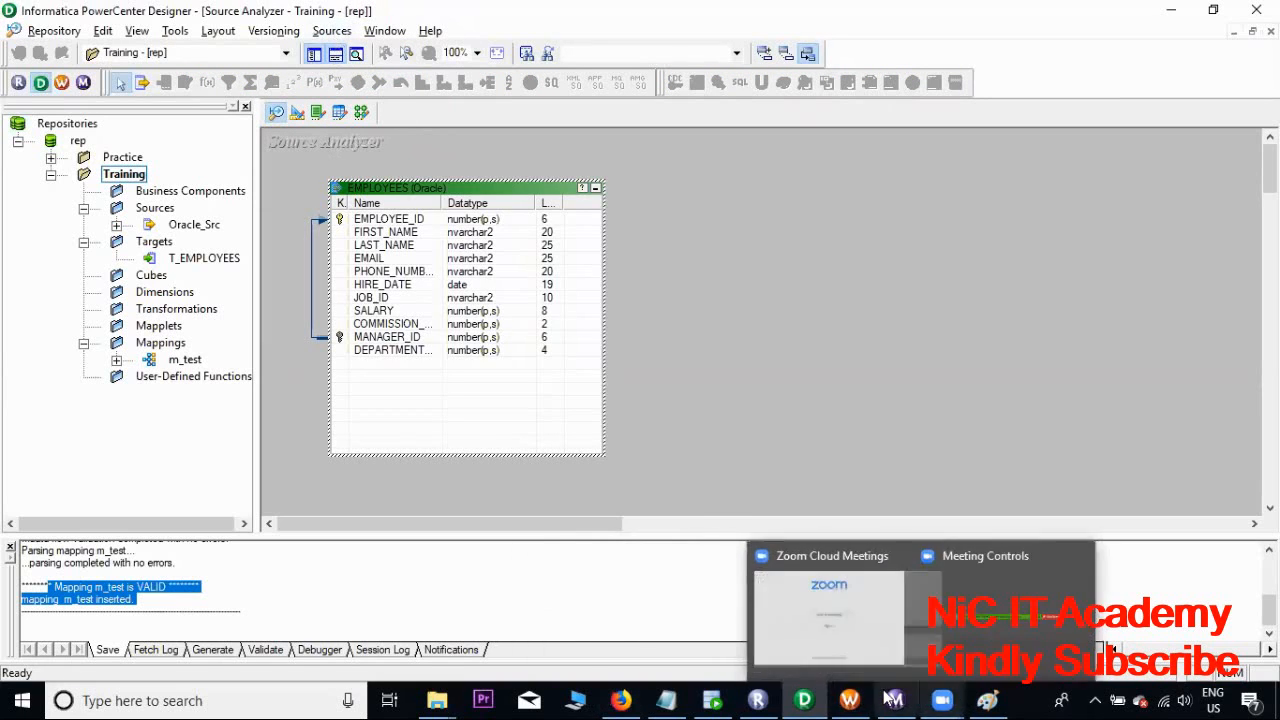
# - Switch to the Day -1 notes in Notepad and highlight each Source Analyzer source type in turn, from Relational DB table to Xml Files
pyautogui.click(668, 699)
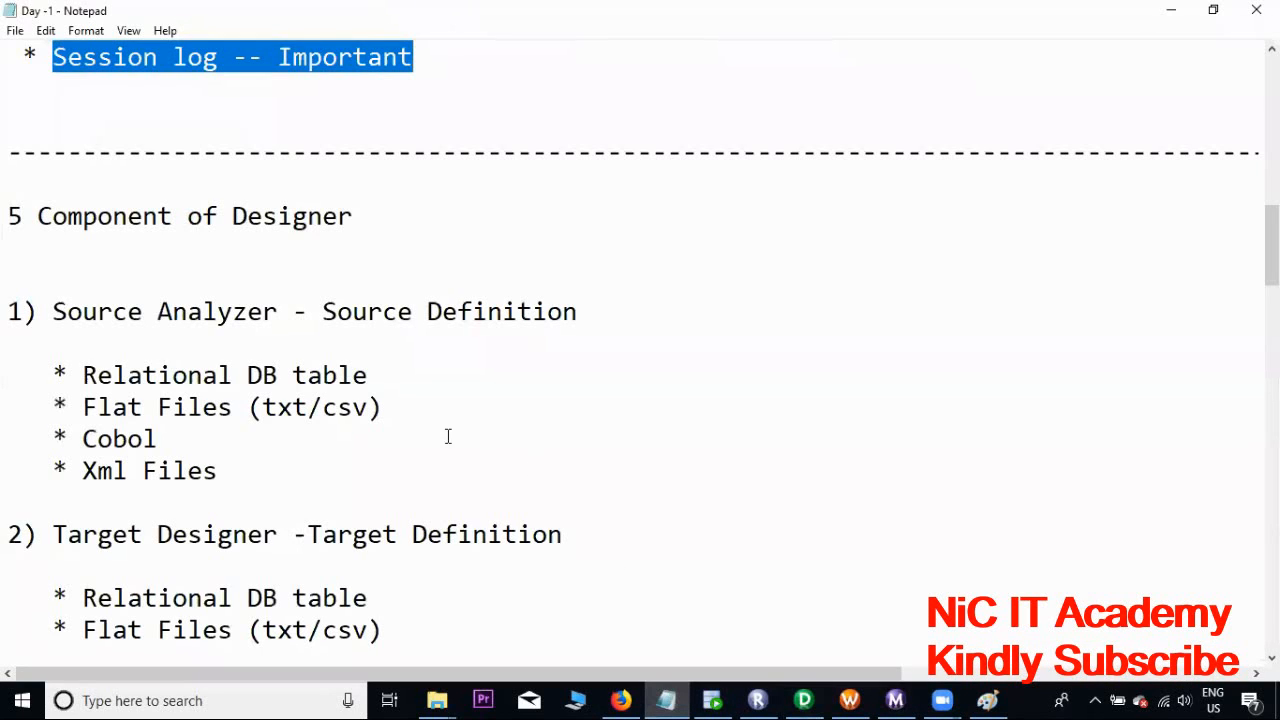
pyautogui.moveTo(399, 374); pyautogui.dragTo(88, 374)
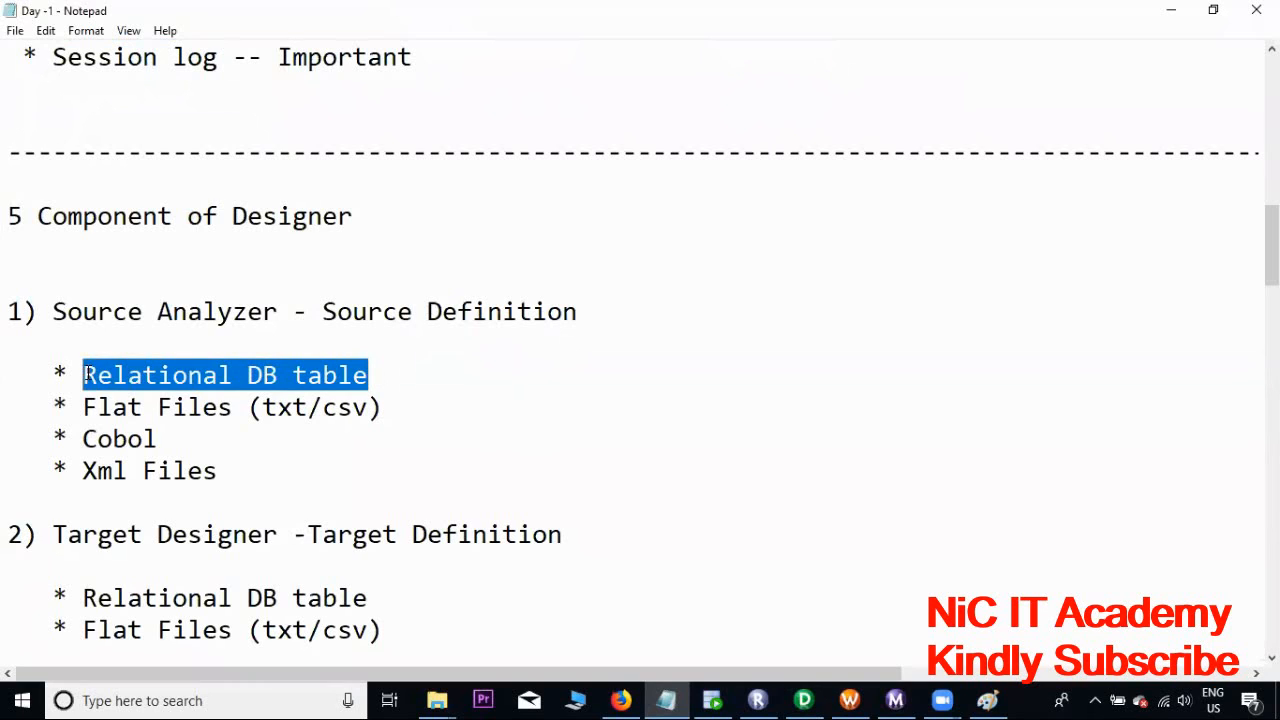
pyautogui.moveTo(403, 408); pyautogui.dragTo(88, 407)
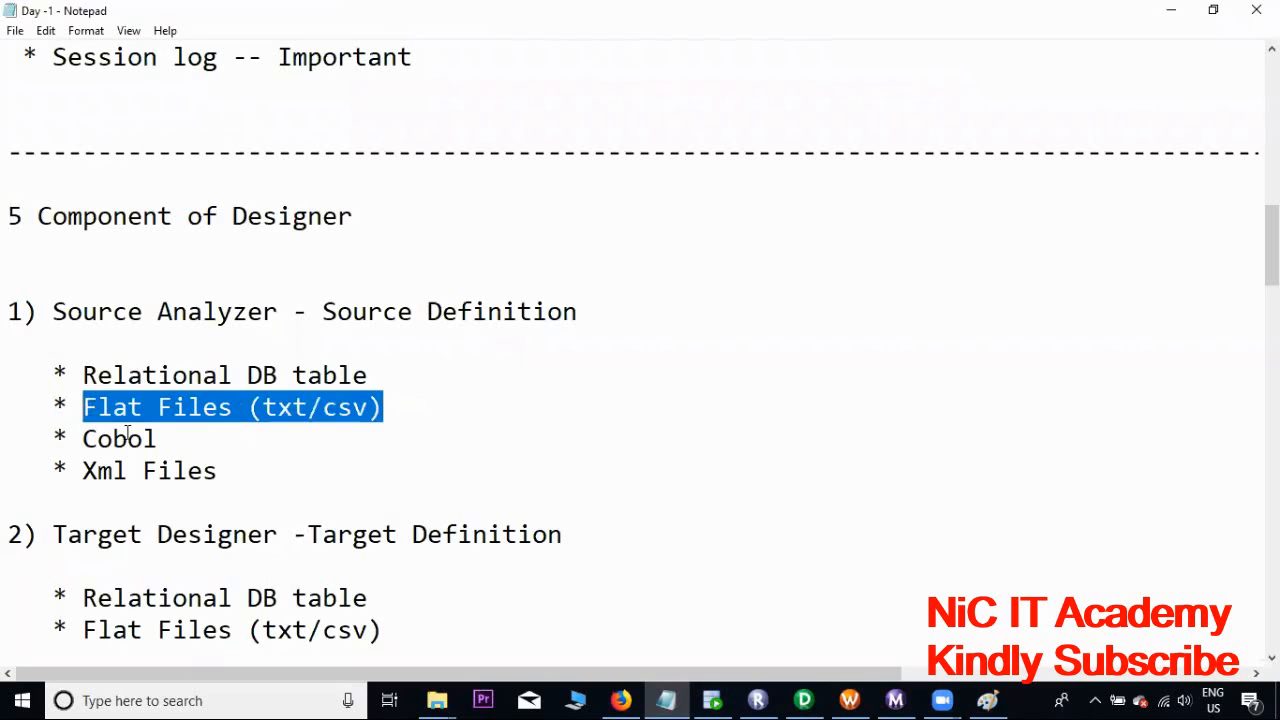
pyautogui.moveTo(160, 438); pyautogui.dragTo(82, 438)
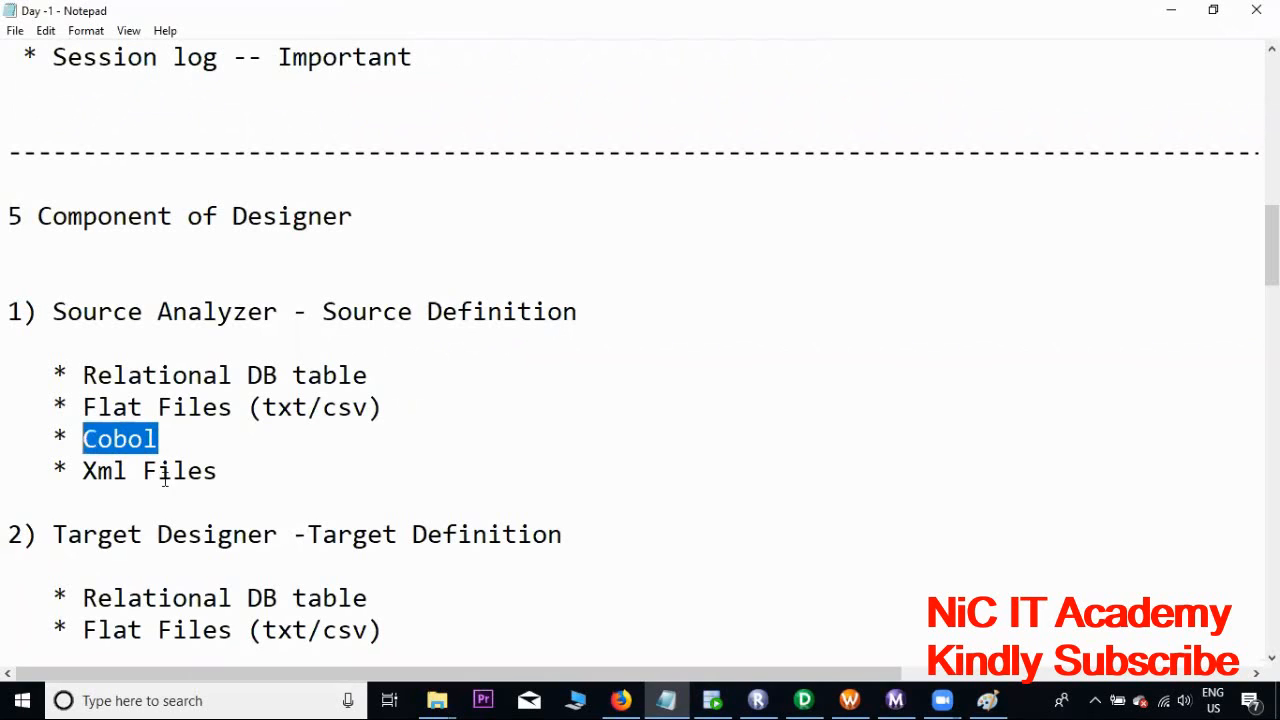
pyautogui.moveTo(229, 472); pyautogui.dragTo(88, 470)
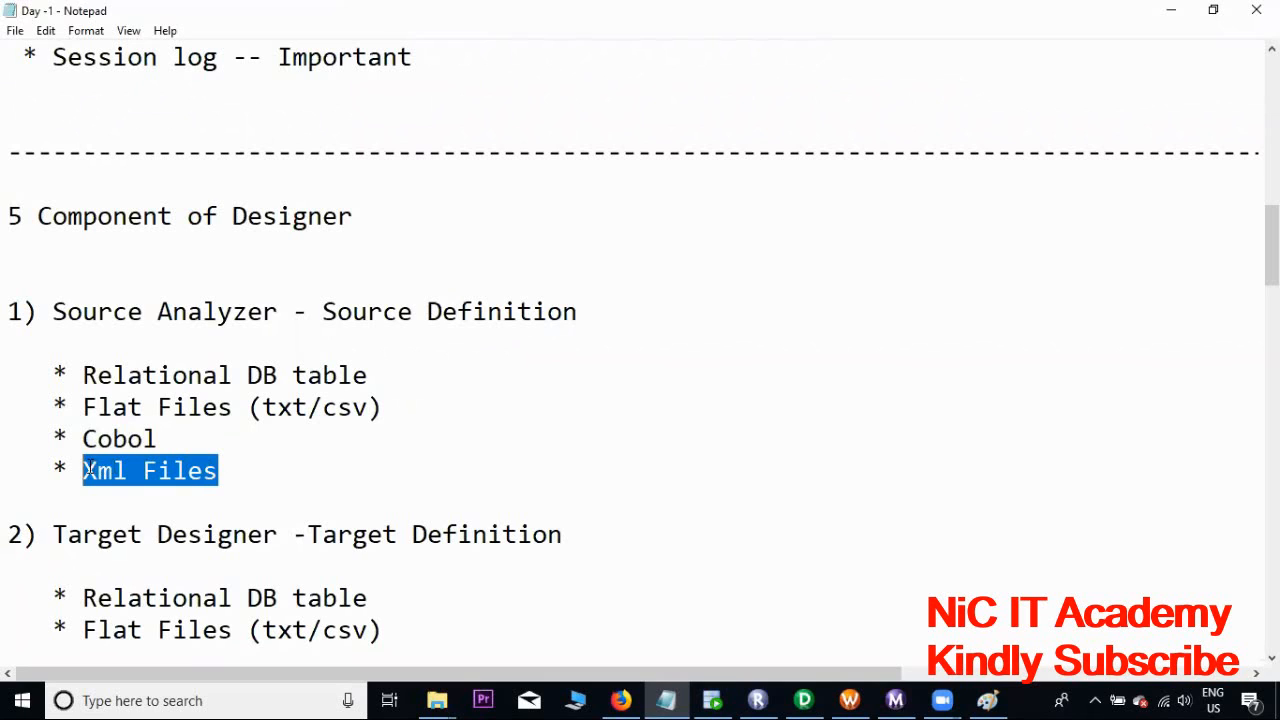
# - Switch back to PowerCenter Designer and clear all objects from the Source Analyzer workspace
pyautogui.click(805, 700)
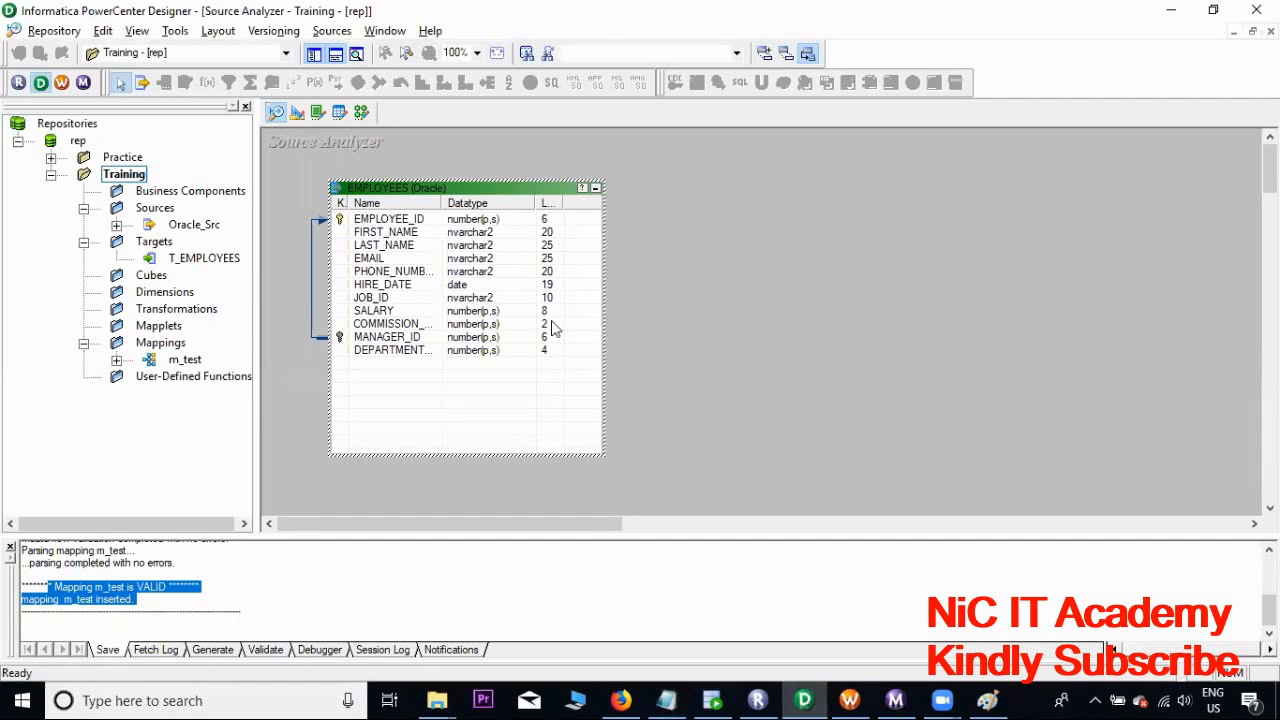
pyautogui.rightClick(652, 222)
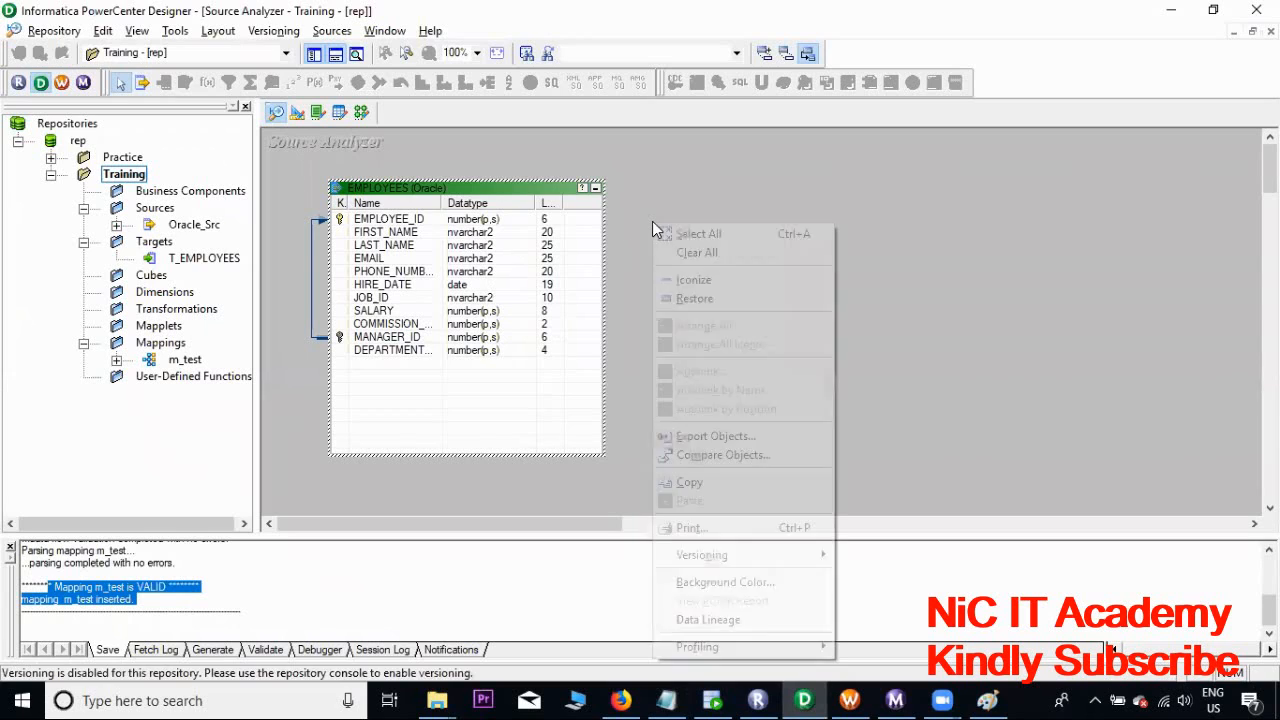
pyautogui.click(712, 256)
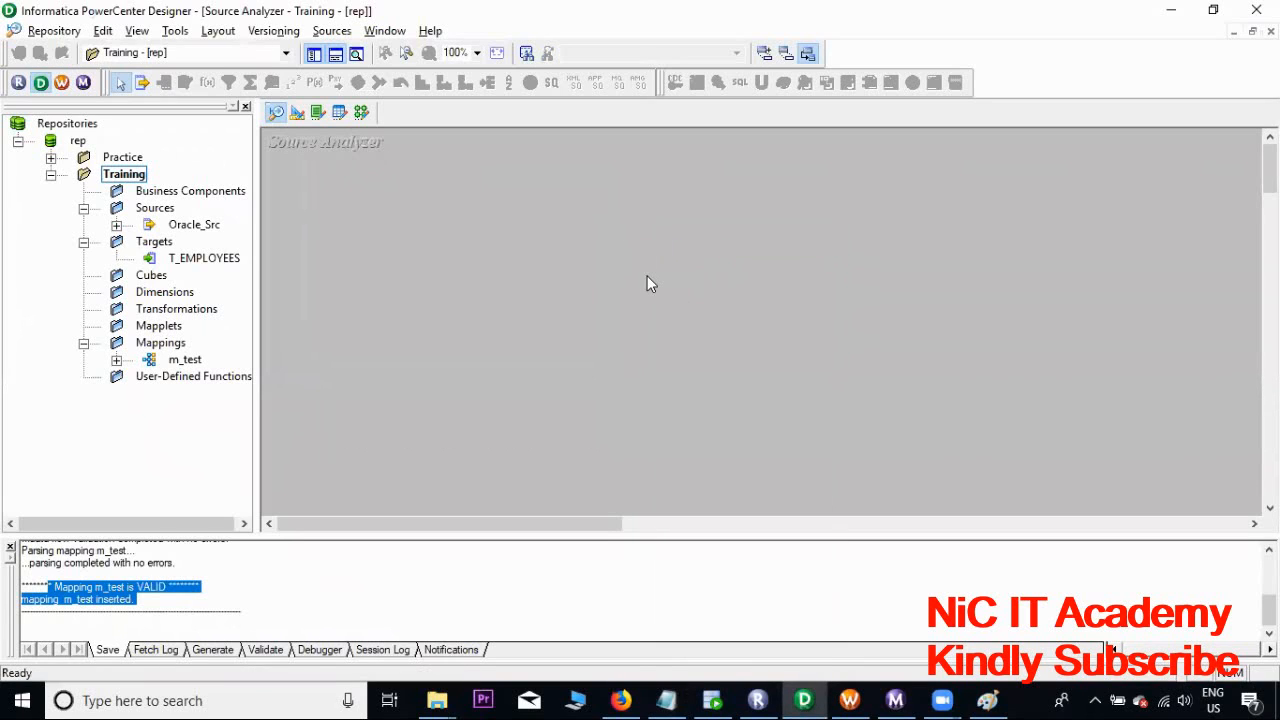
# - Start a source import from database and connect to the Oracle_Src ODBC data source as hr, entering the database password
pyautogui.click(333, 31)
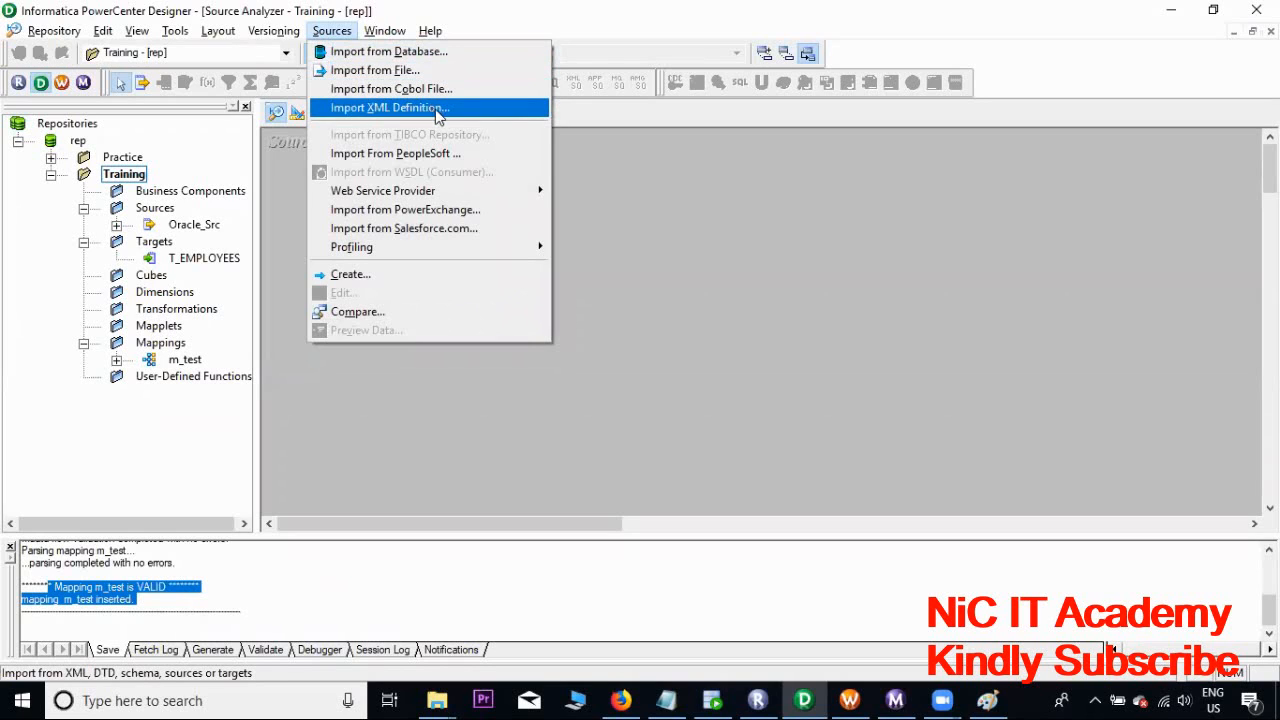
pyautogui.click(439, 56)
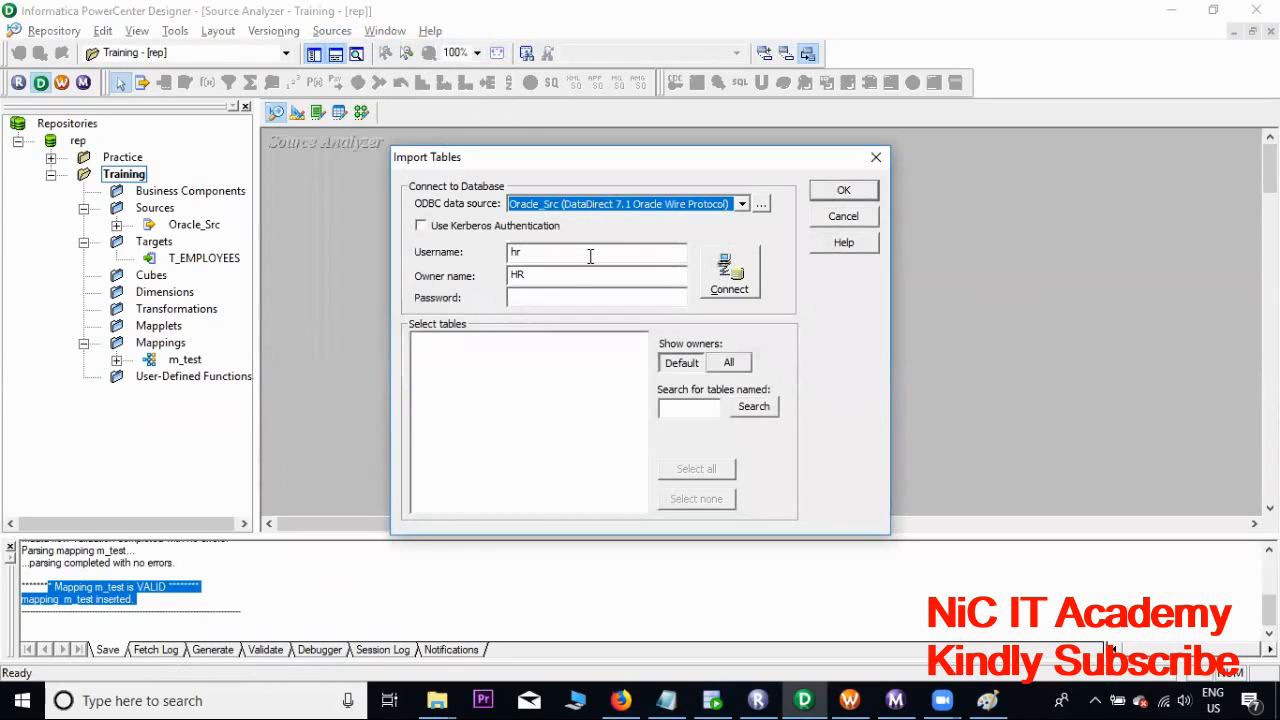
pyautogui.click(517, 297)
pyautogui.write('hr')
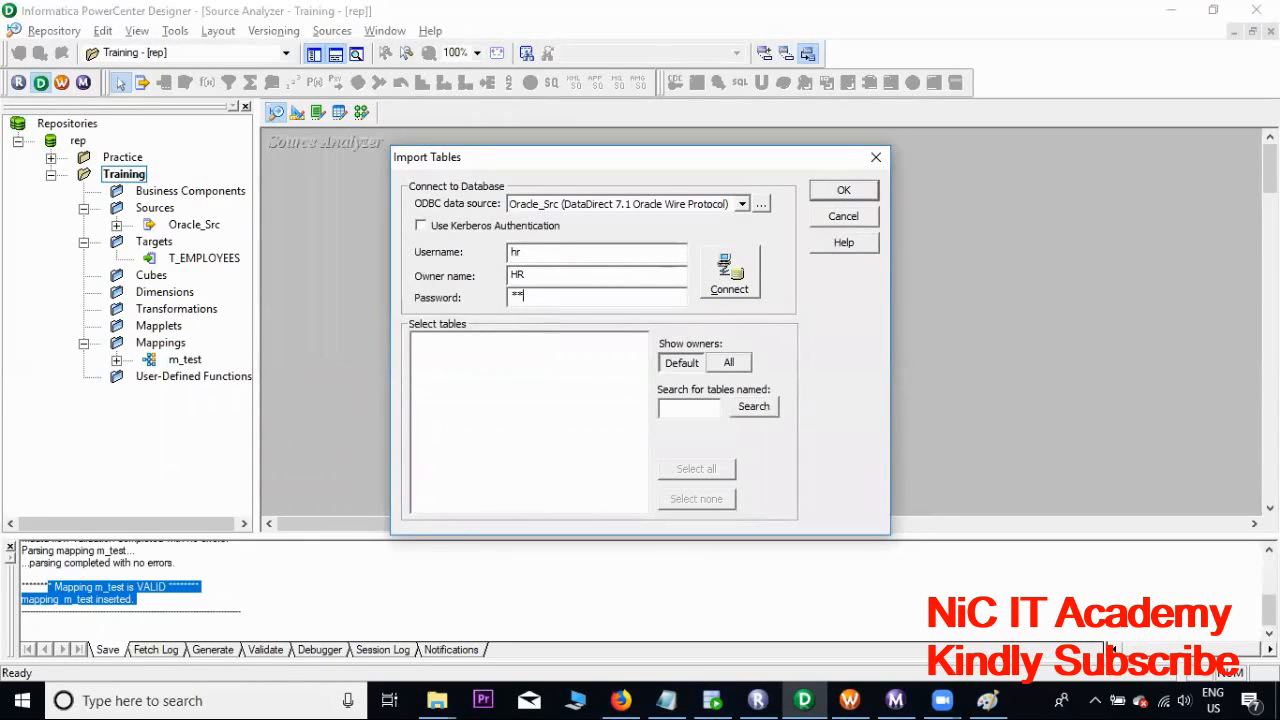
pyautogui.click(718, 283)
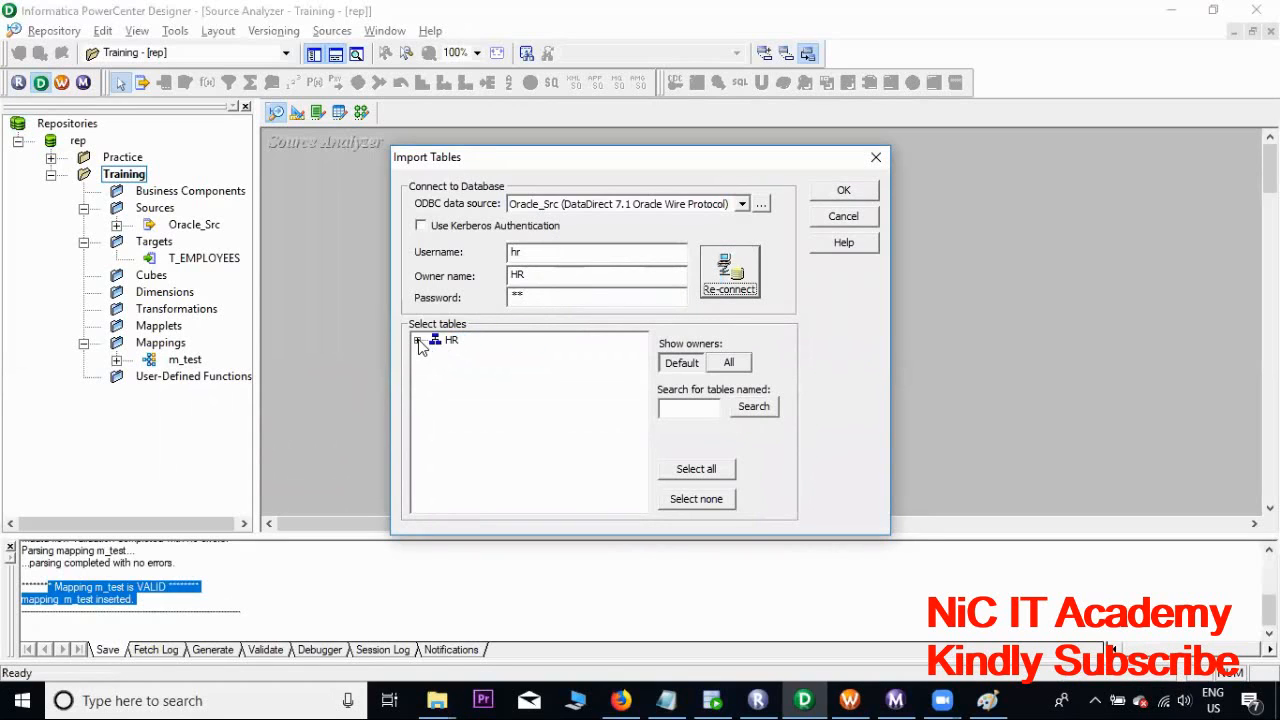
# - Import the DEPARTMENTS table from the HR schema and expand the Oracle_Src sources in the Training folder
pyautogui.click(417, 340)
pyautogui.click(435, 355)
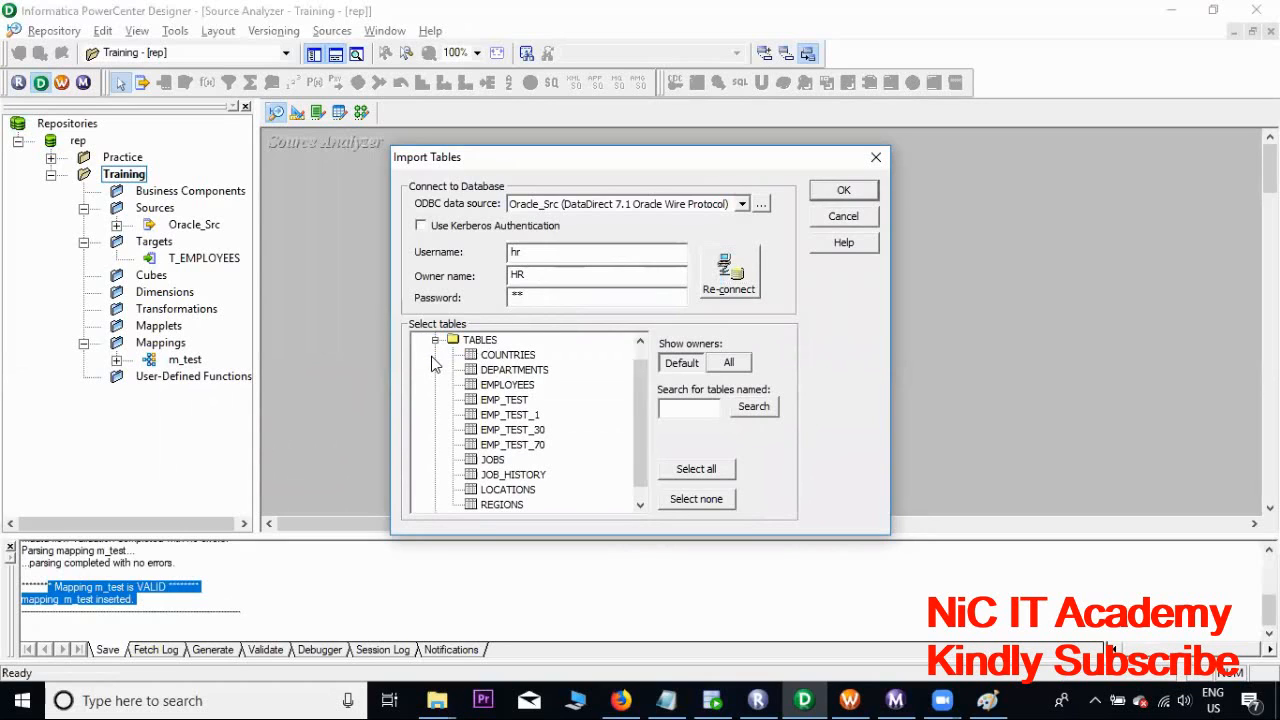
pyautogui.click(514, 369)
pyautogui.click(845, 190)
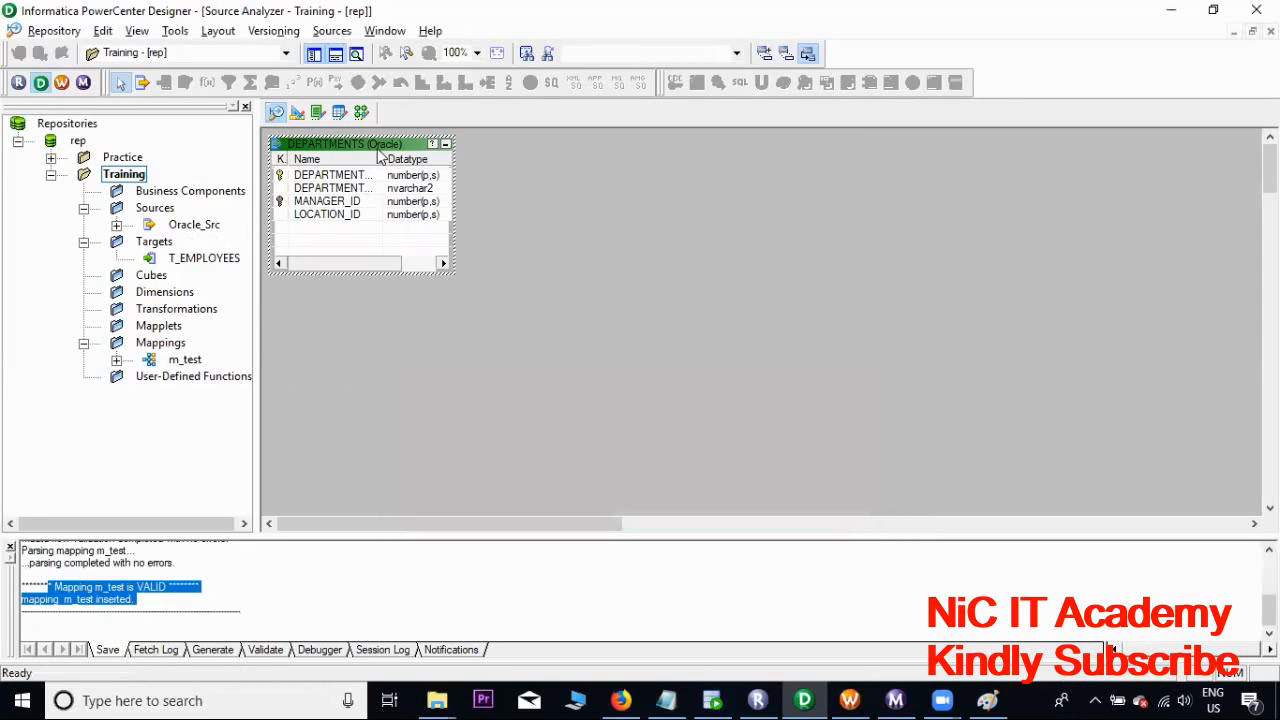
pyautogui.click(117, 225)
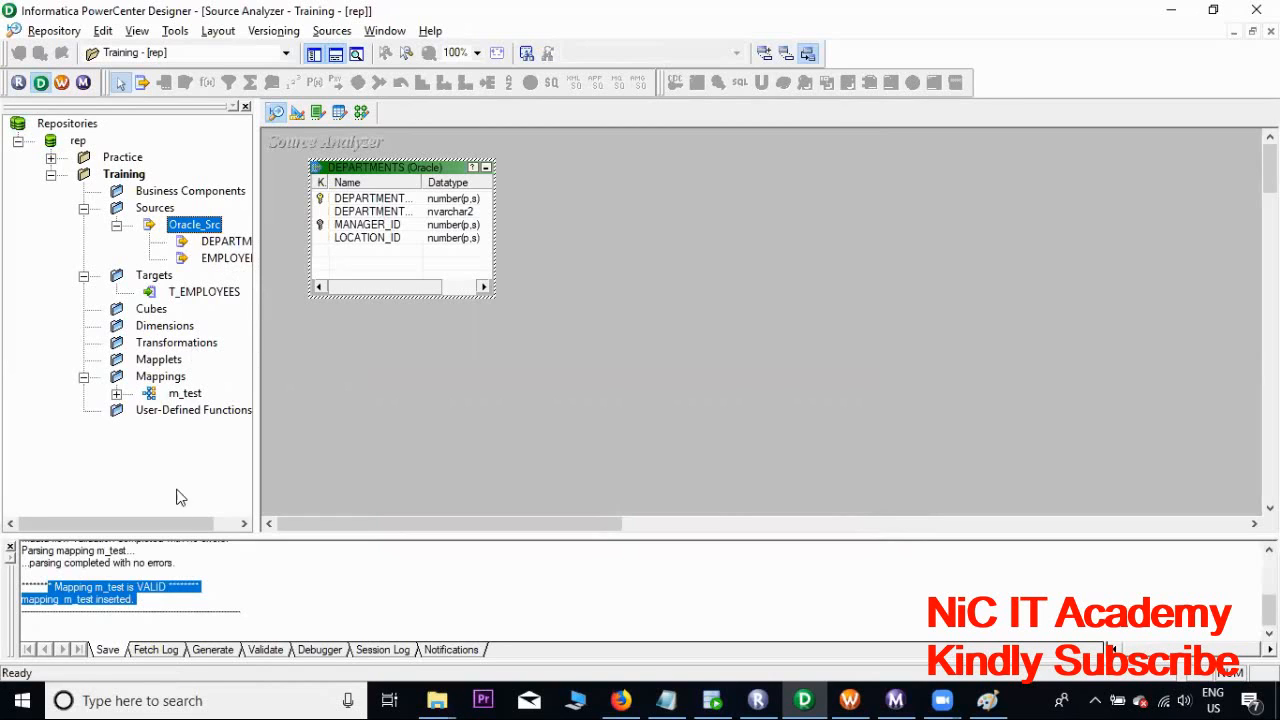
pyautogui.moveTo(178, 523); pyautogui.dragTo(208, 521)
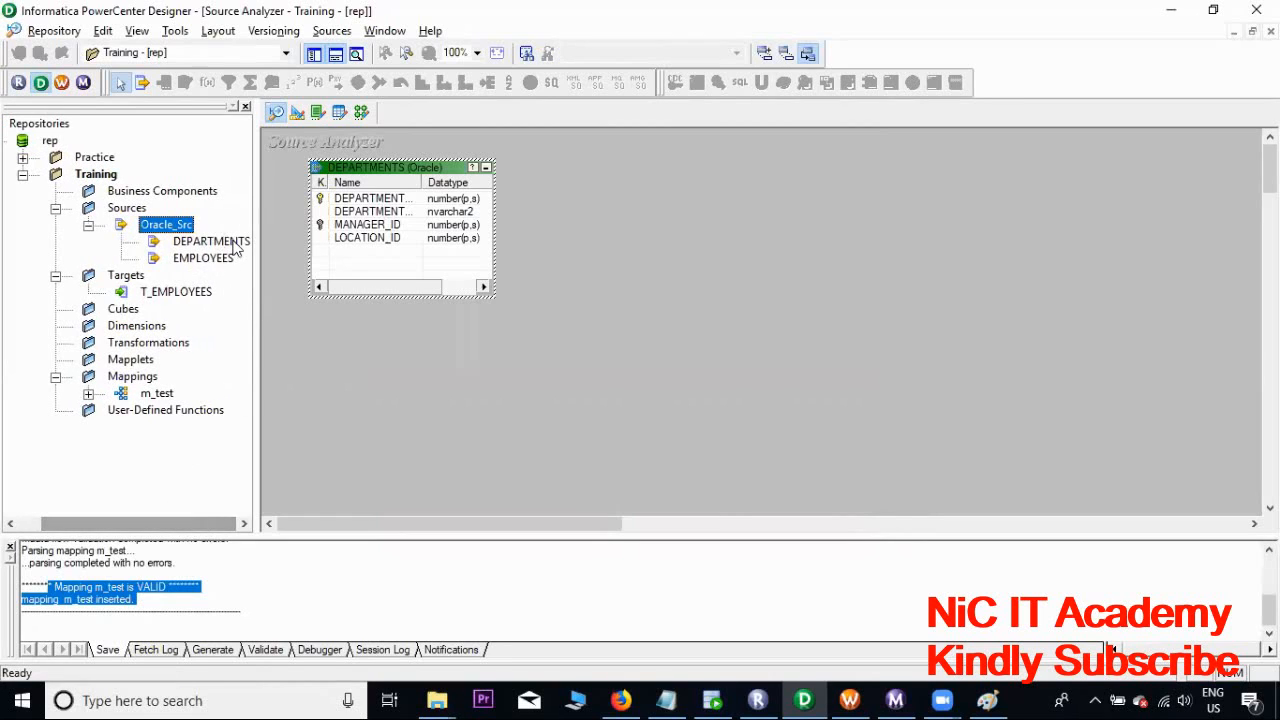
# - Examine the target import commands in Target Designer and the mapping commands in Mapping Designer
pyautogui.click(298, 114)
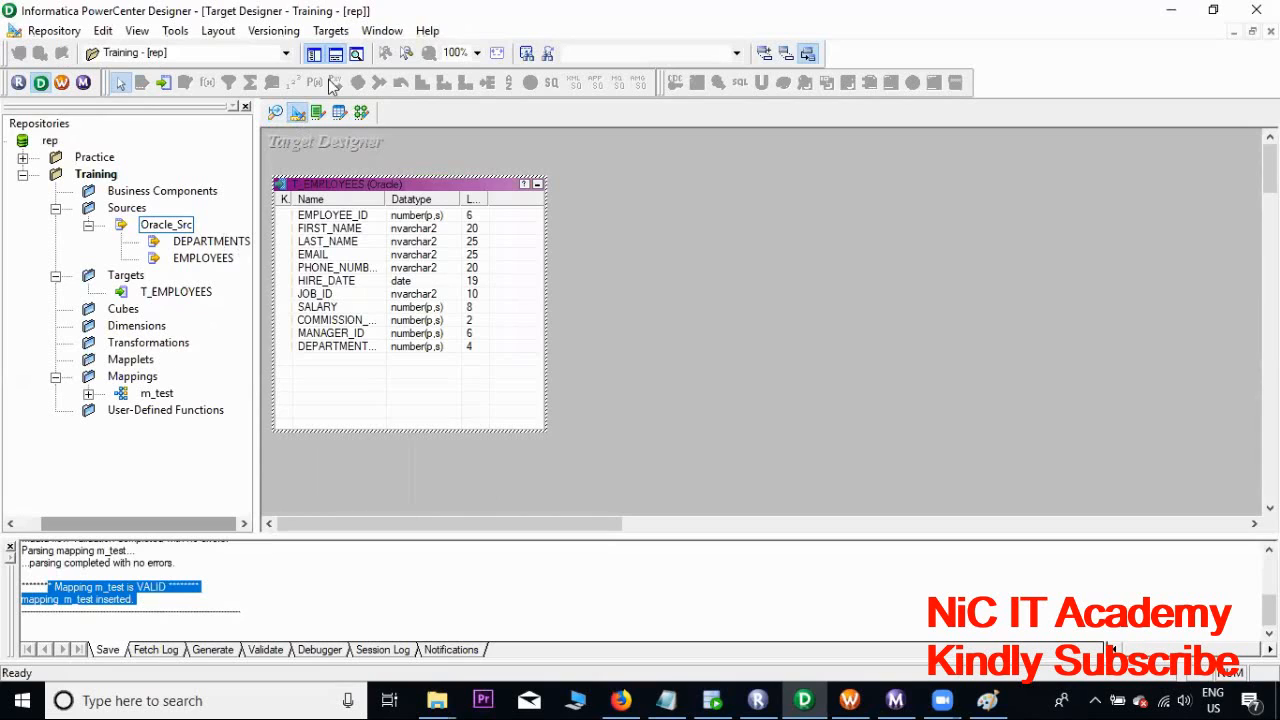
pyautogui.click(333, 32)
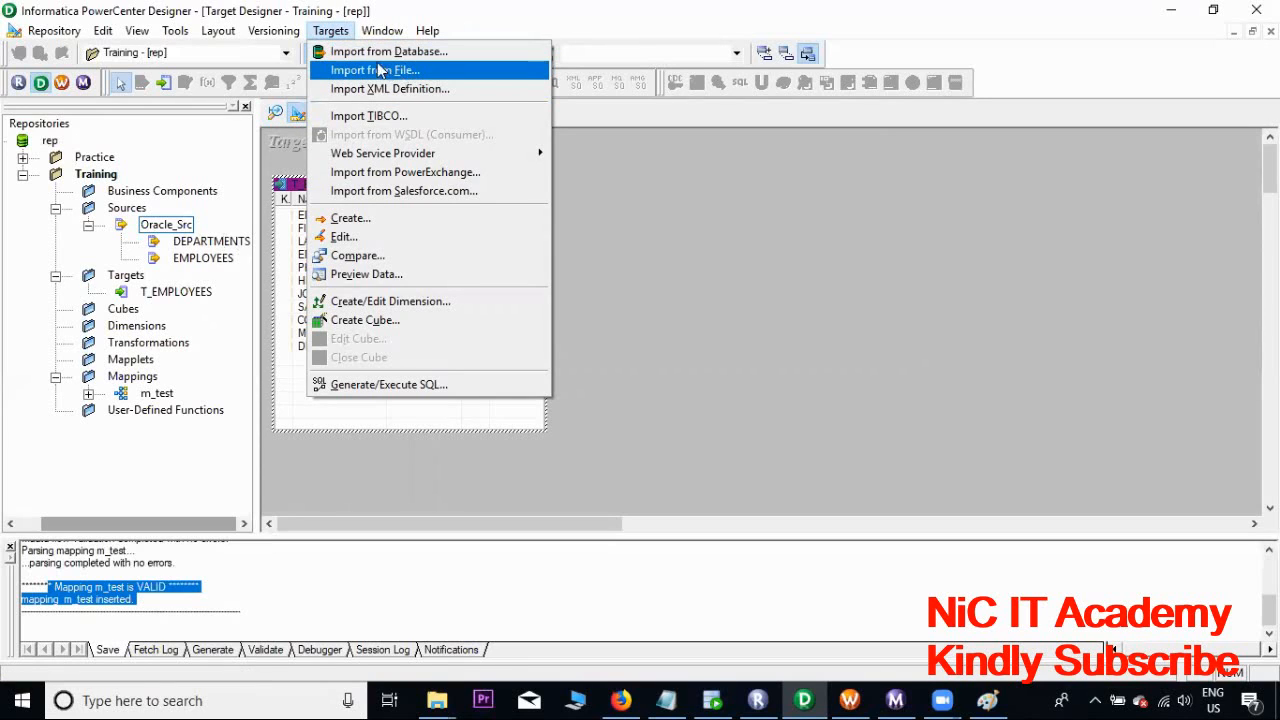
pyautogui.click(599, 163)
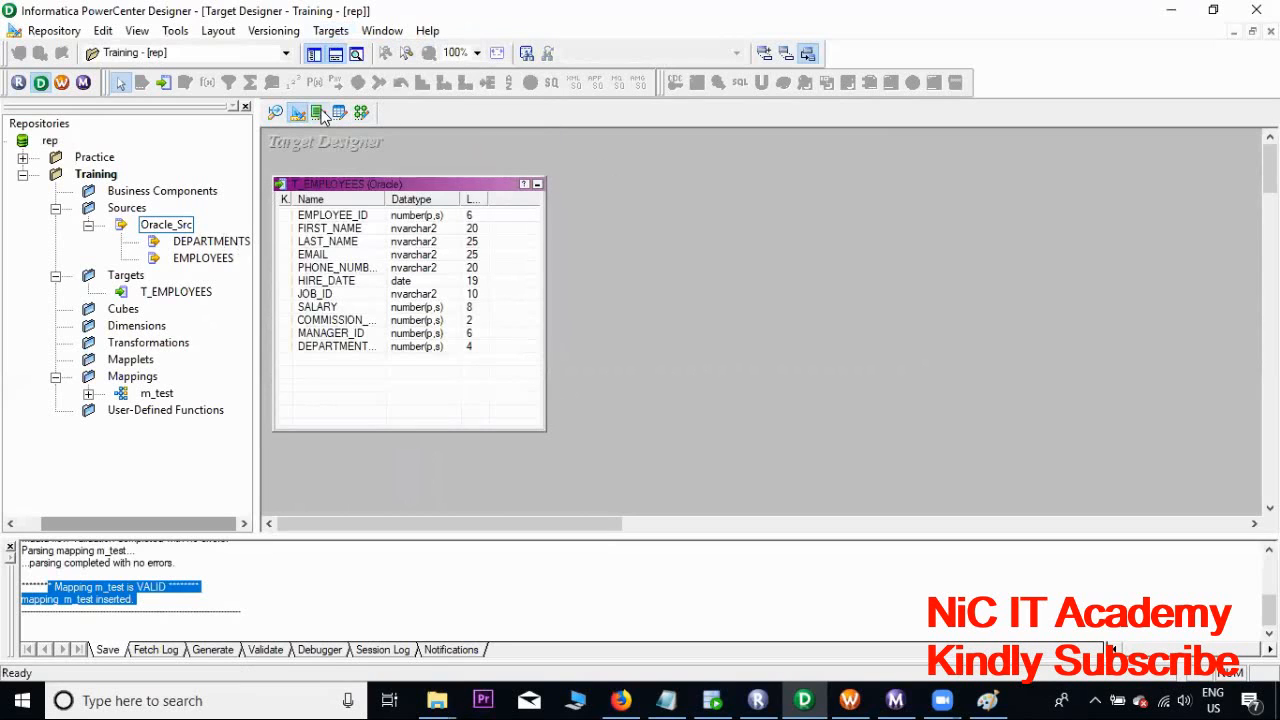
pyautogui.click(364, 113)
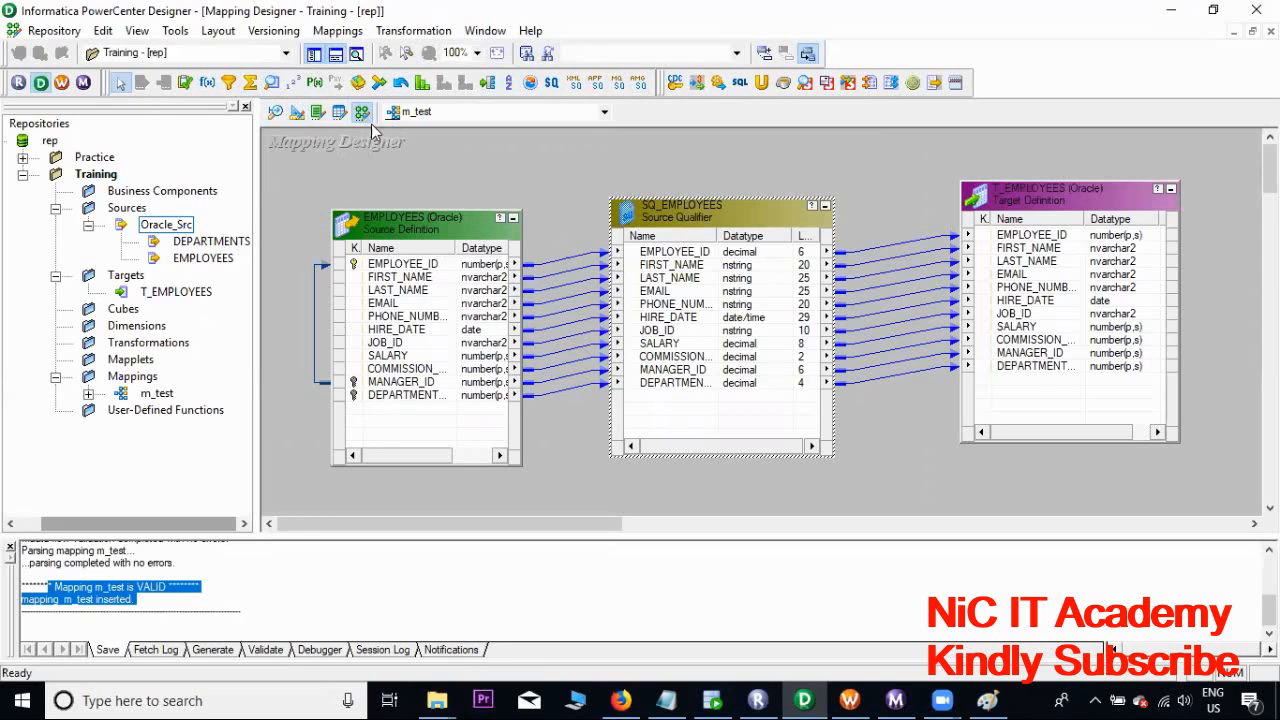
pyautogui.click(352, 31)
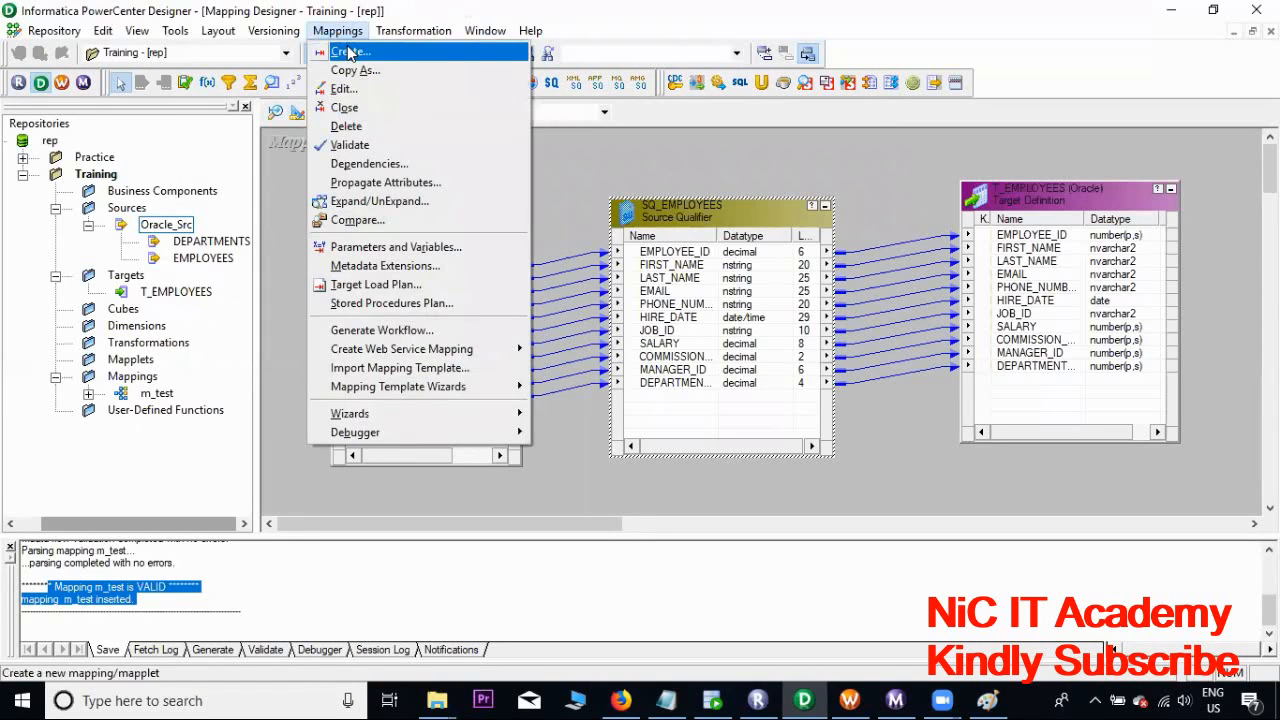
pyautogui.click(576, 180)
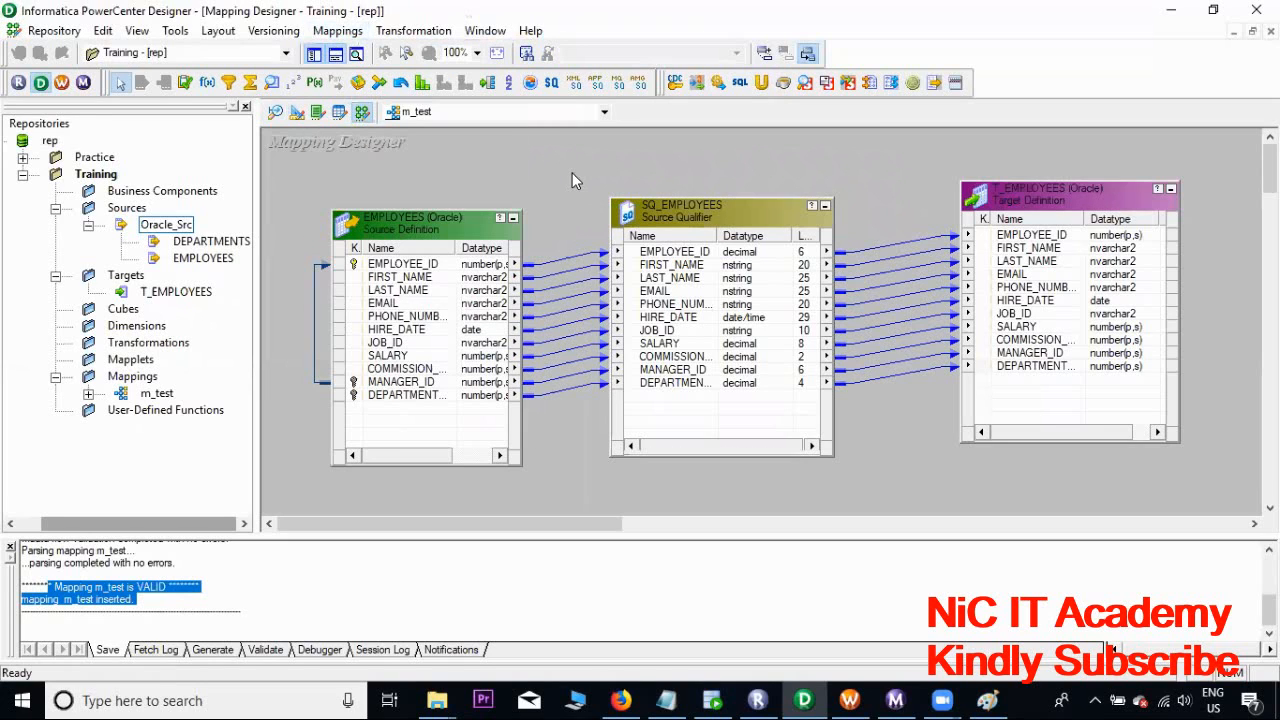
# - Compare the transformation tools available in Transformation Developer, Mapping Designer and Target Designer
pyautogui.click(317, 113)
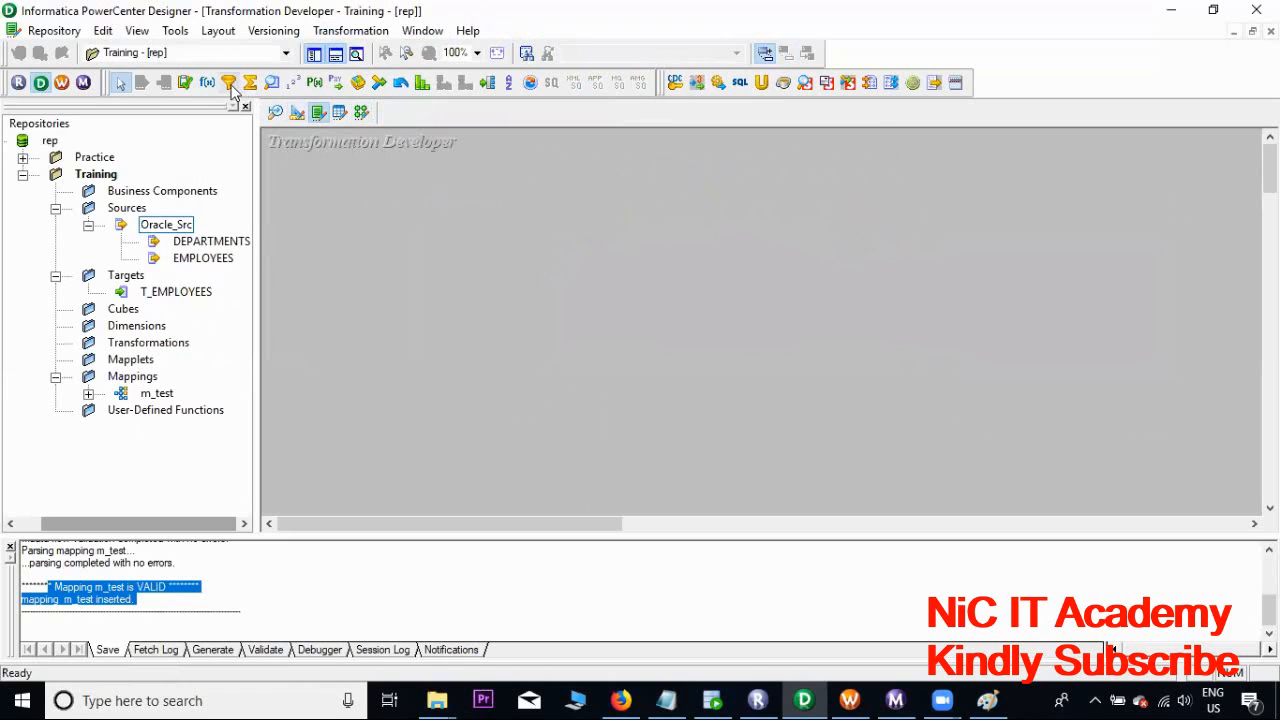
pyautogui.click(363, 113)
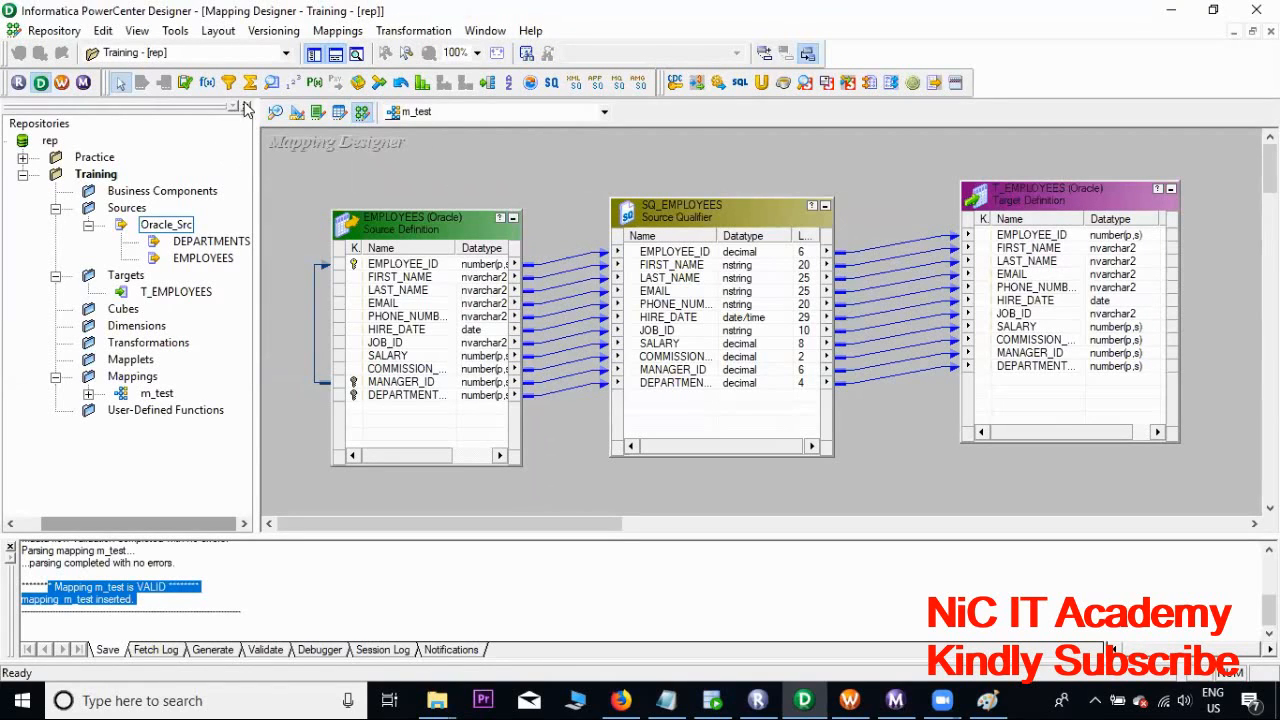
pyautogui.click(298, 113)
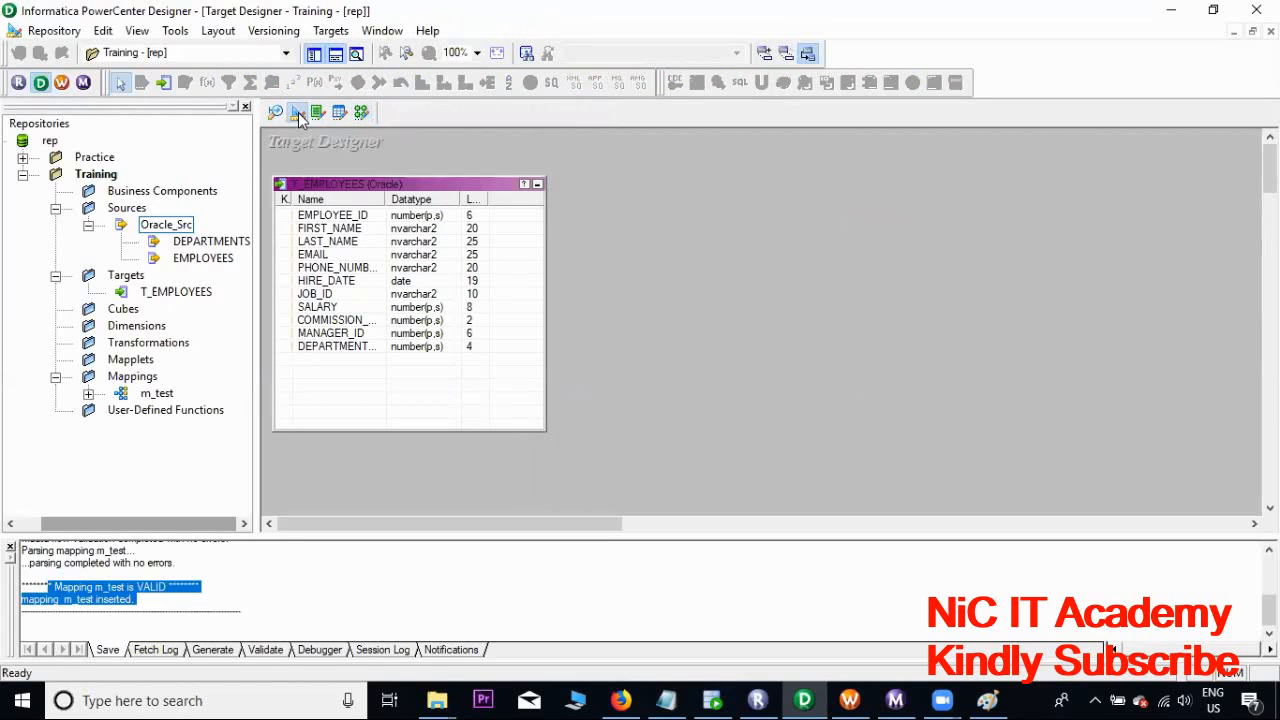
# - Create a reusable Expression transformation in Transformation Developer and expand the Training folder's Transformations list
pyautogui.click(318, 113)
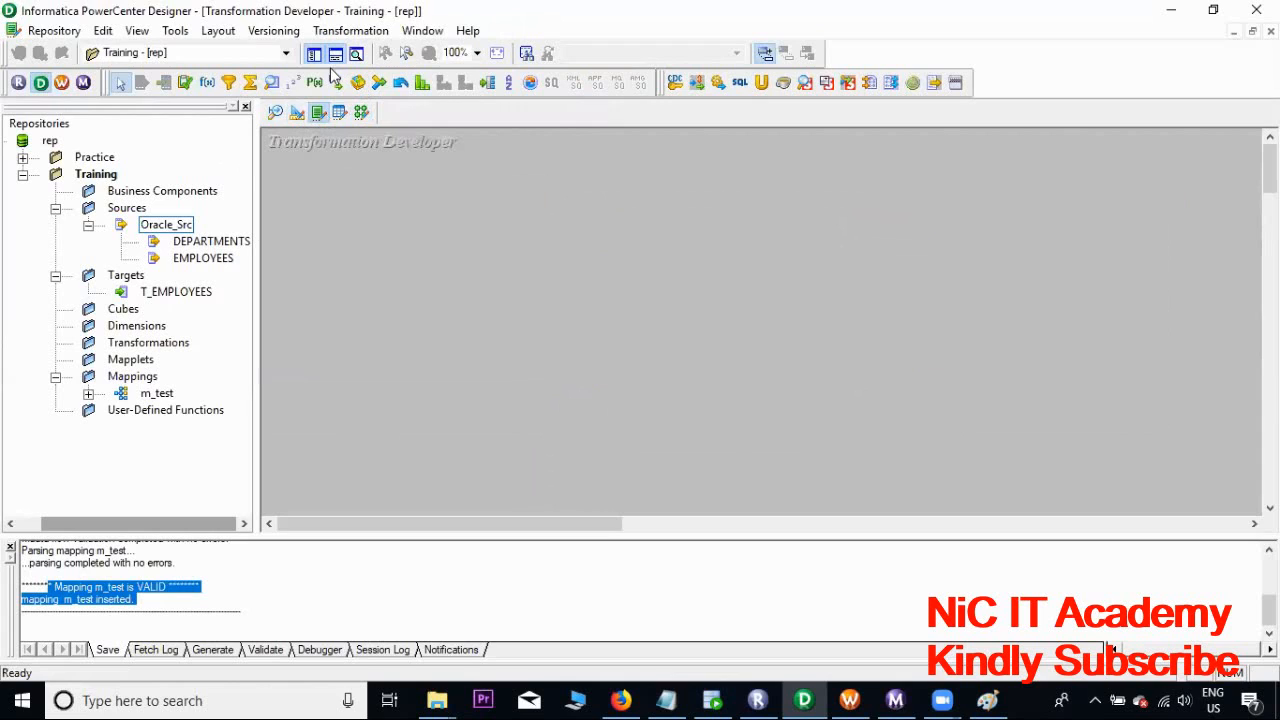
pyautogui.click(208, 84)
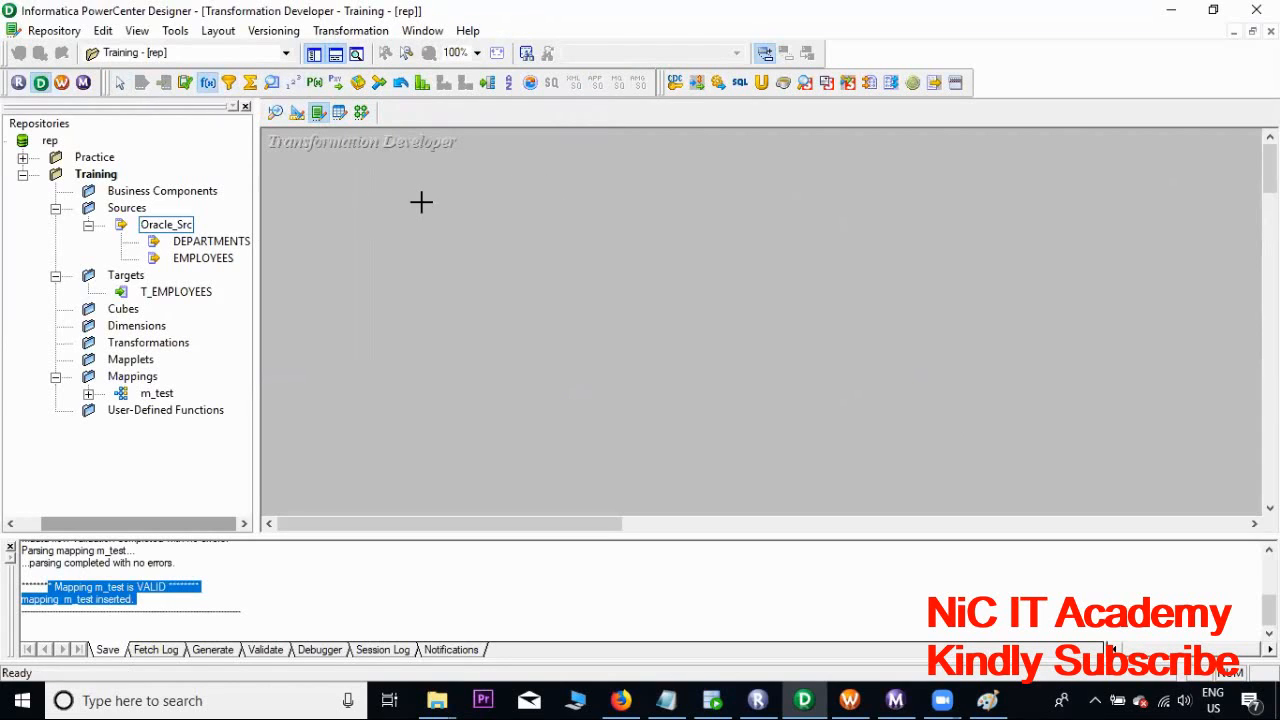
pyautogui.moveTo(420, 192); pyautogui.dragTo(592, 380)
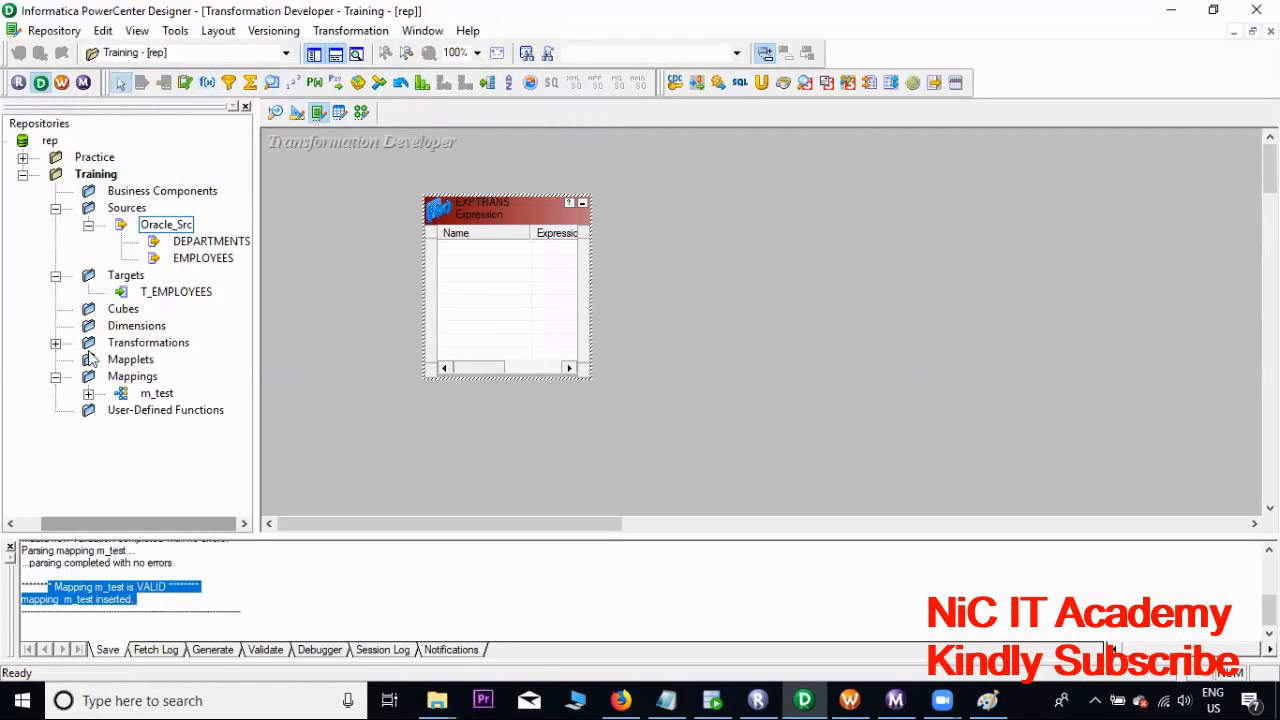
pyautogui.click(57, 343)
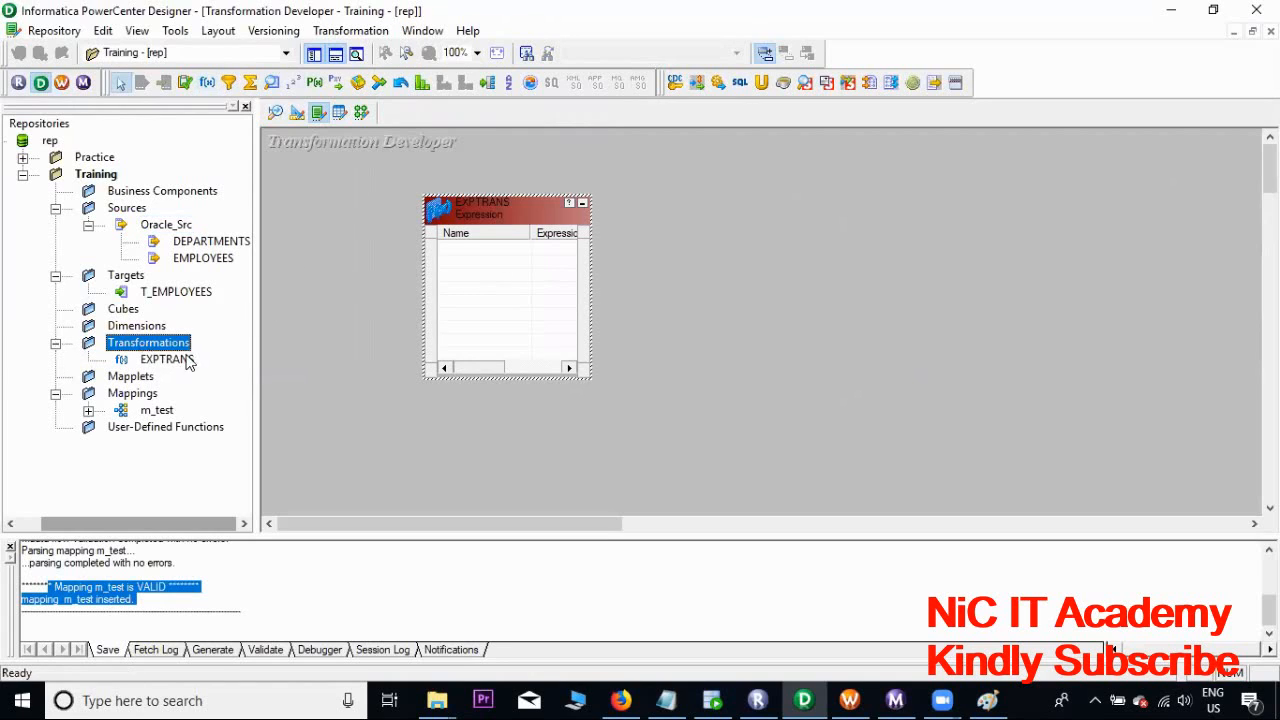
# - Compare the m_test mapping in Mapping Designer with the Expression in Transformation Developer, view Mapplet Designer, and return to Transformation Developer
pyautogui.click(361, 112)
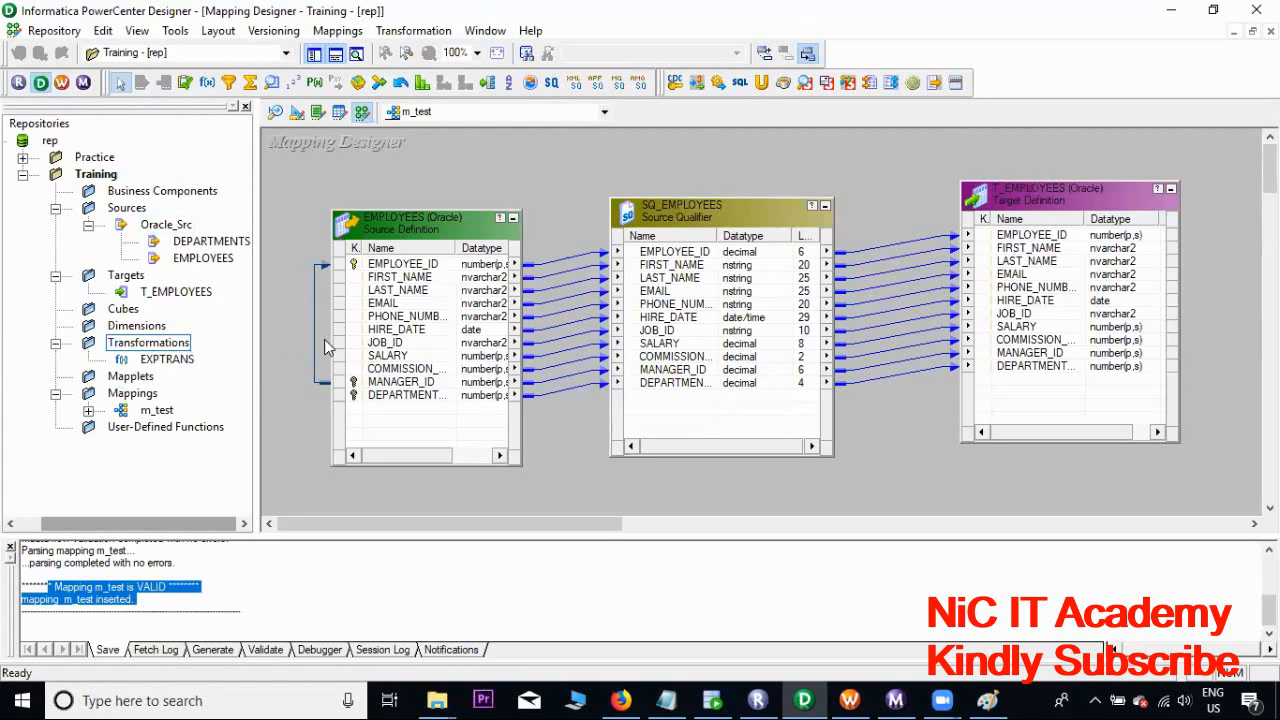
pyautogui.click(317, 113)
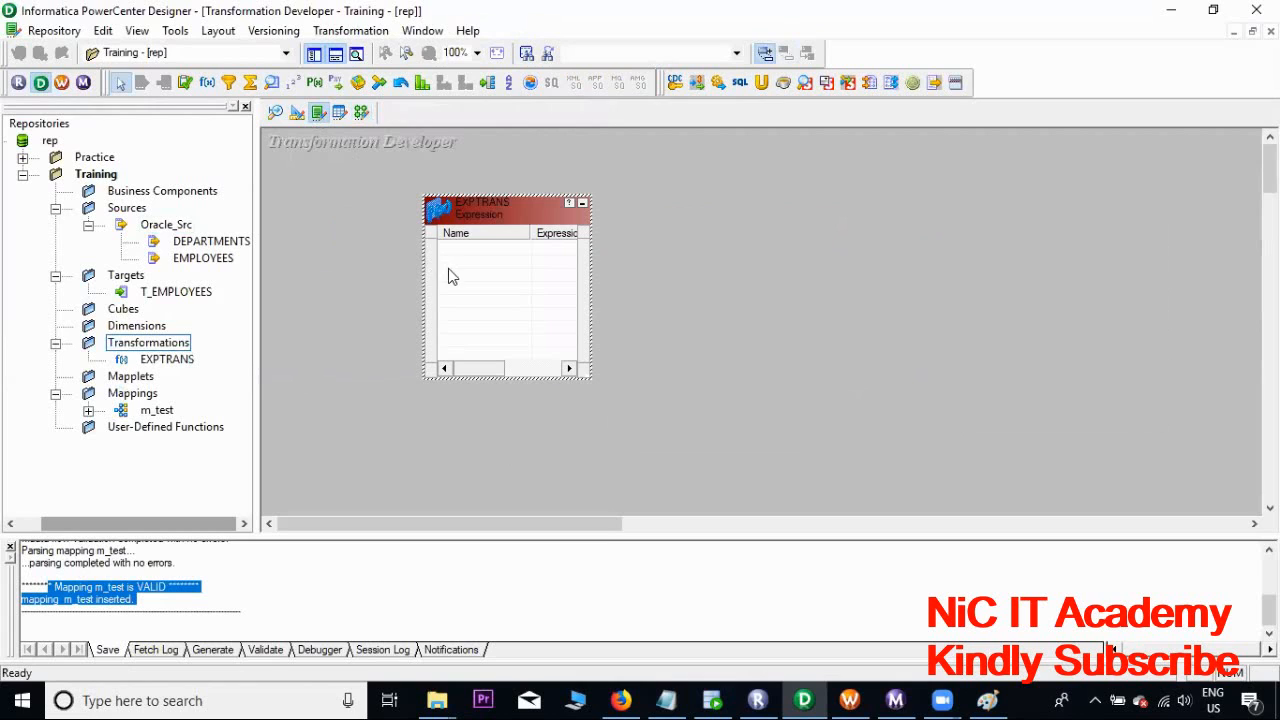
pyautogui.click(362, 113)
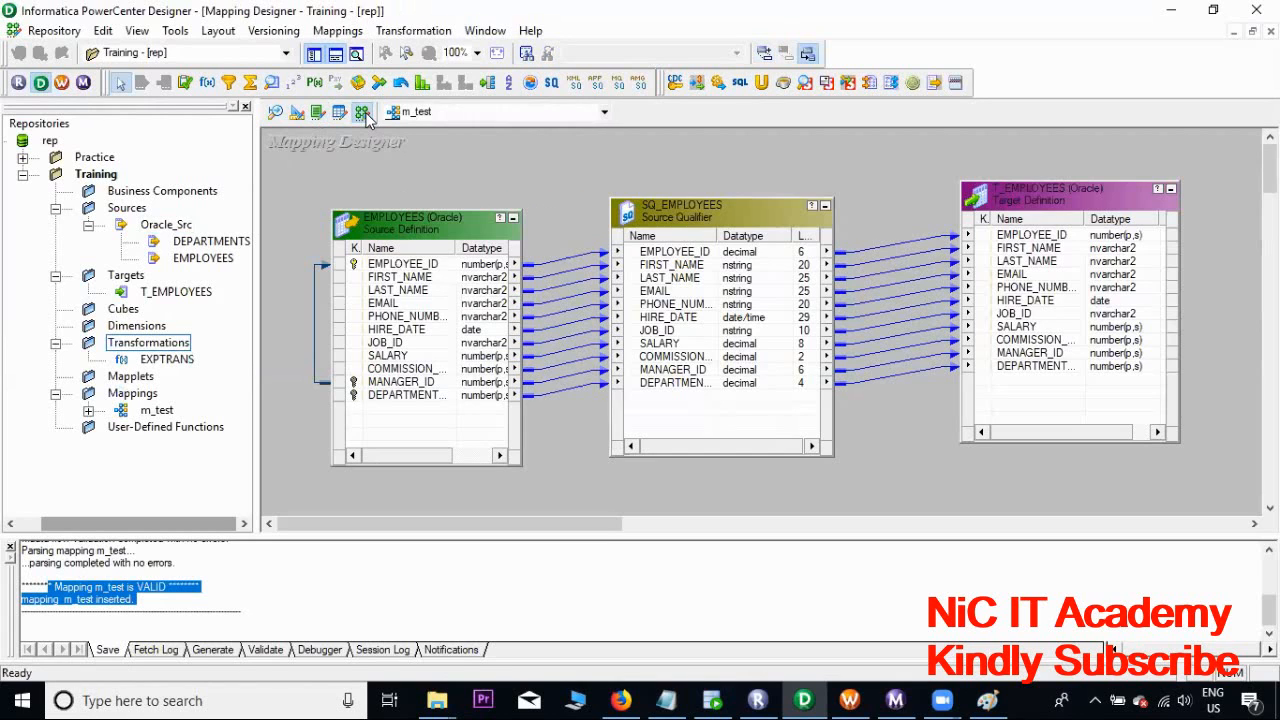
pyautogui.click(317, 114)
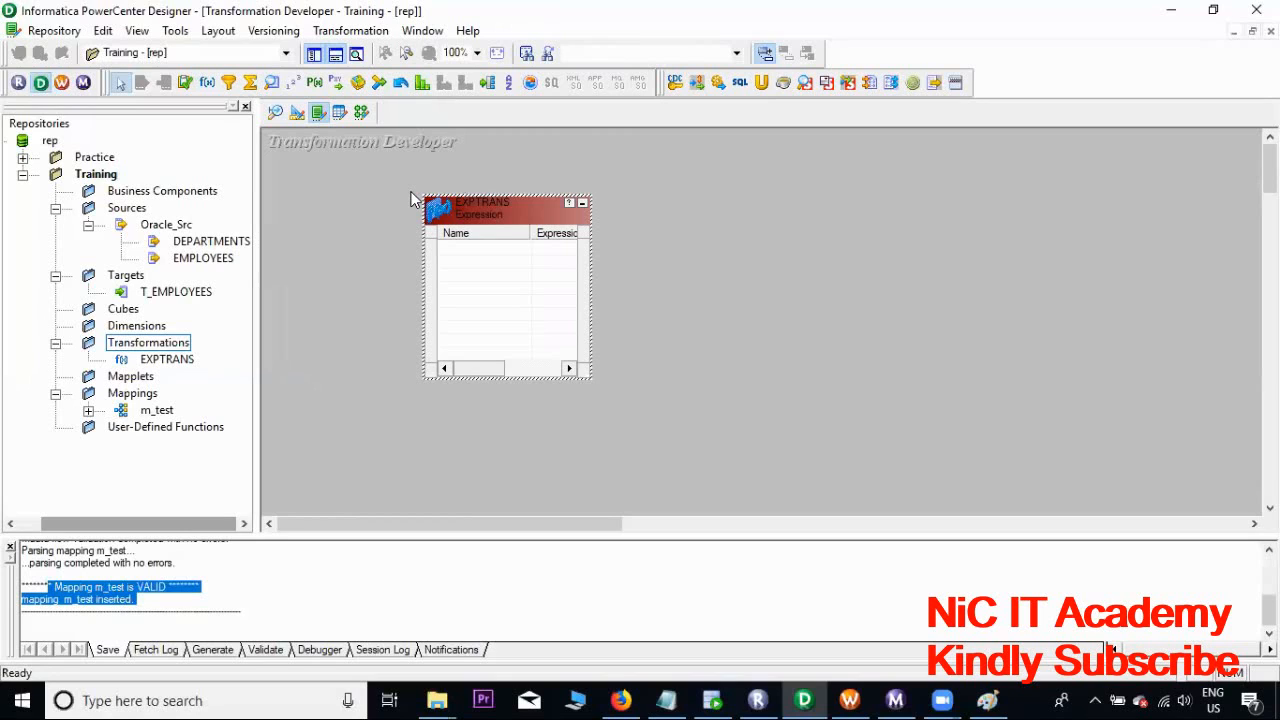
pyautogui.click(339, 113)
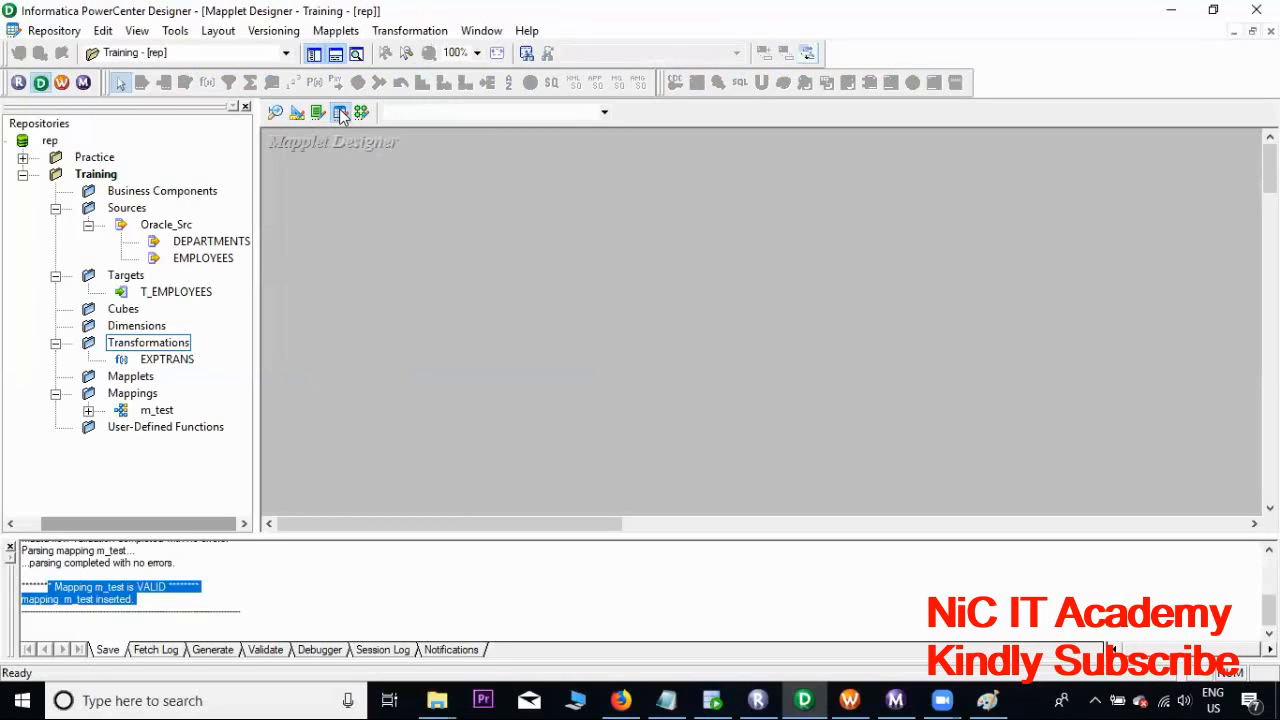
pyautogui.click(319, 118)
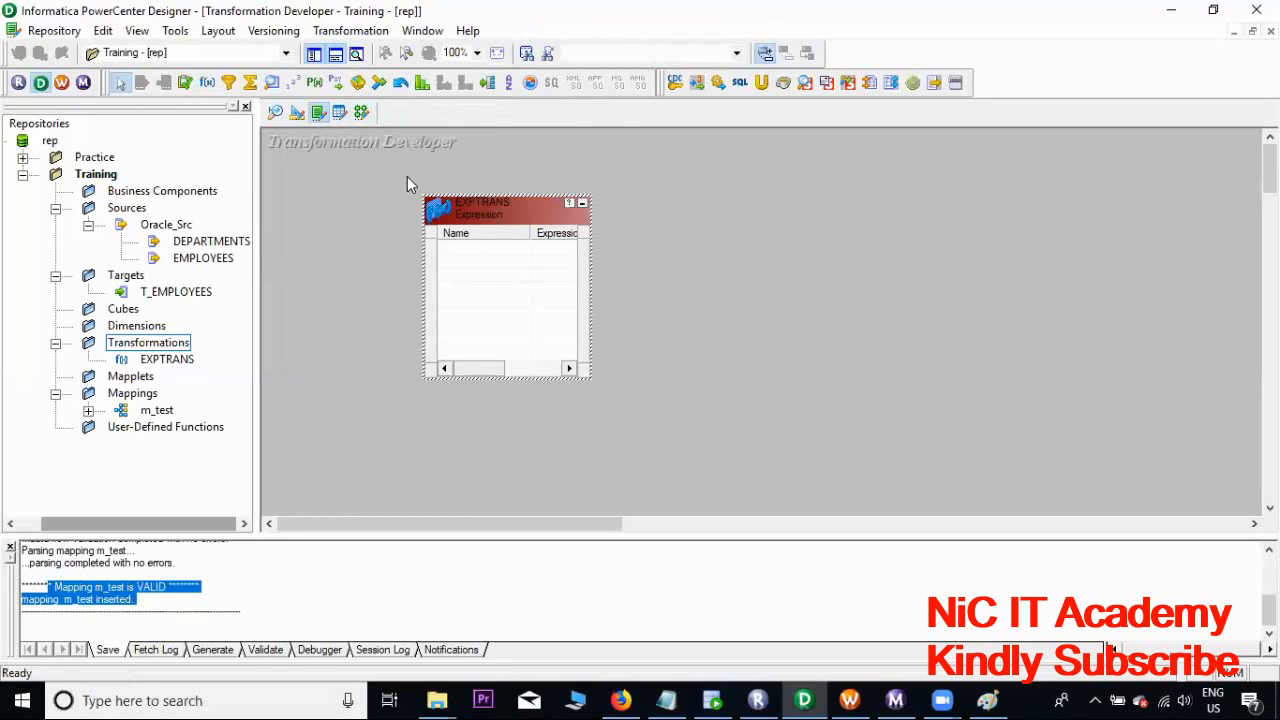
# - Examine Mapplet Designer and the Training folder's Mapplets, and revisit Source Analyzer, Target Designer, Transformation Developer, Mapplet Designer and Mapping Designer in order
pyautogui.click(341, 115)
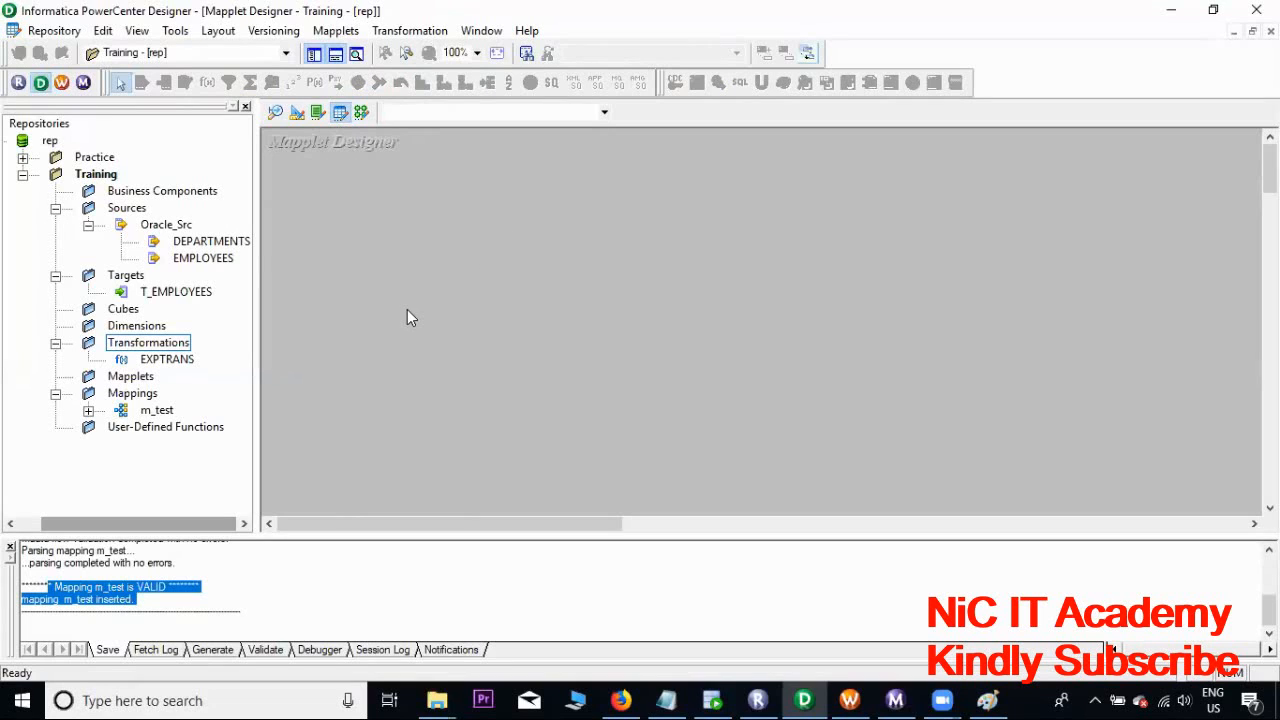
pyautogui.click(130, 377)
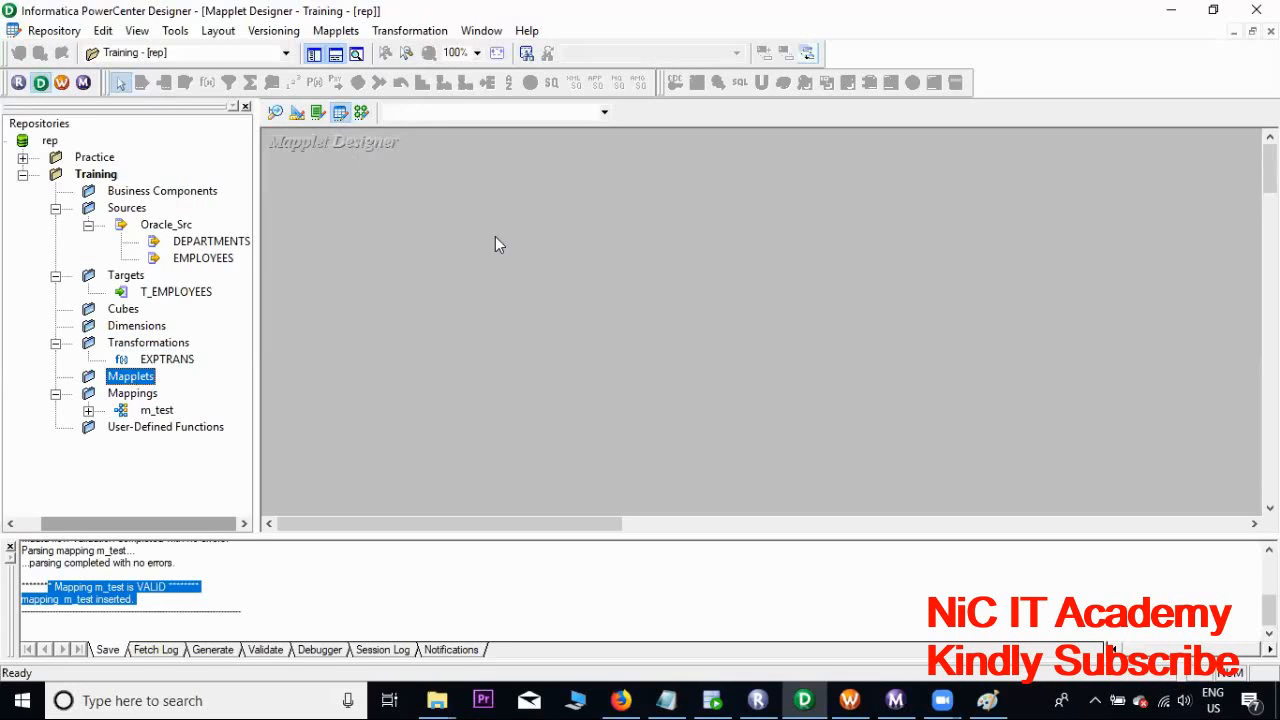
pyautogui.click(361, 112)
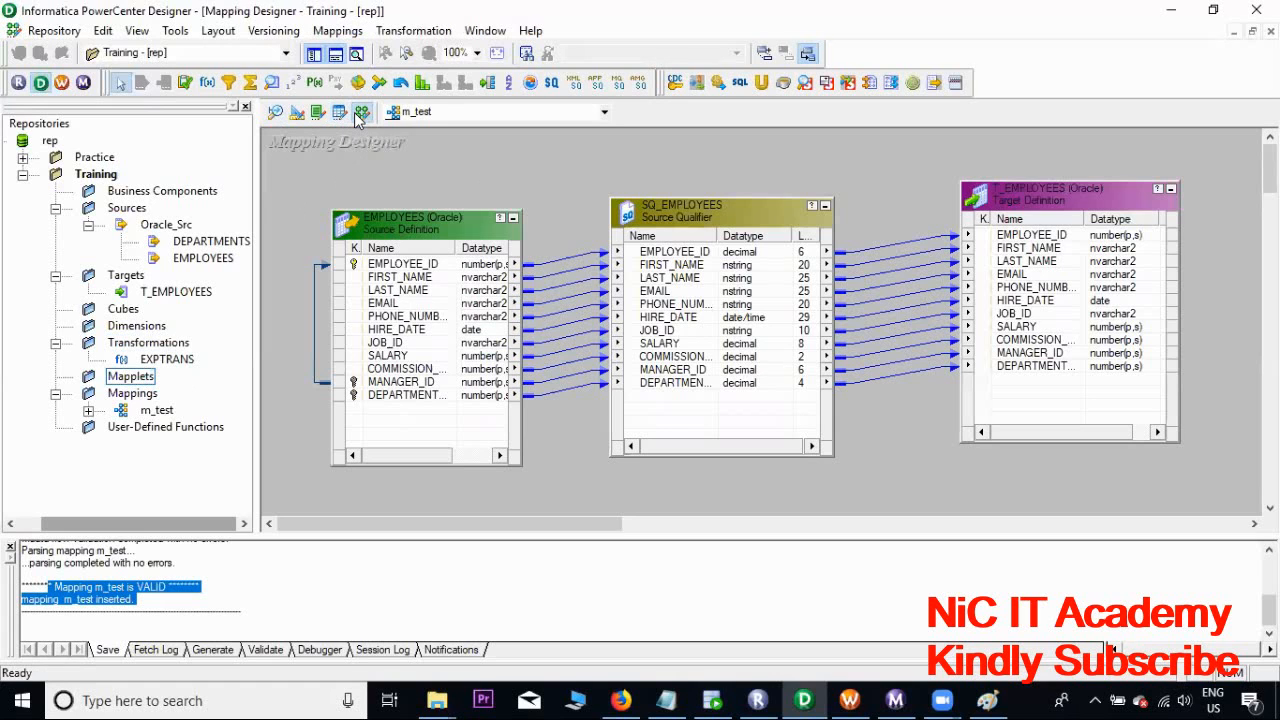
pyautogui.click(276, 114)
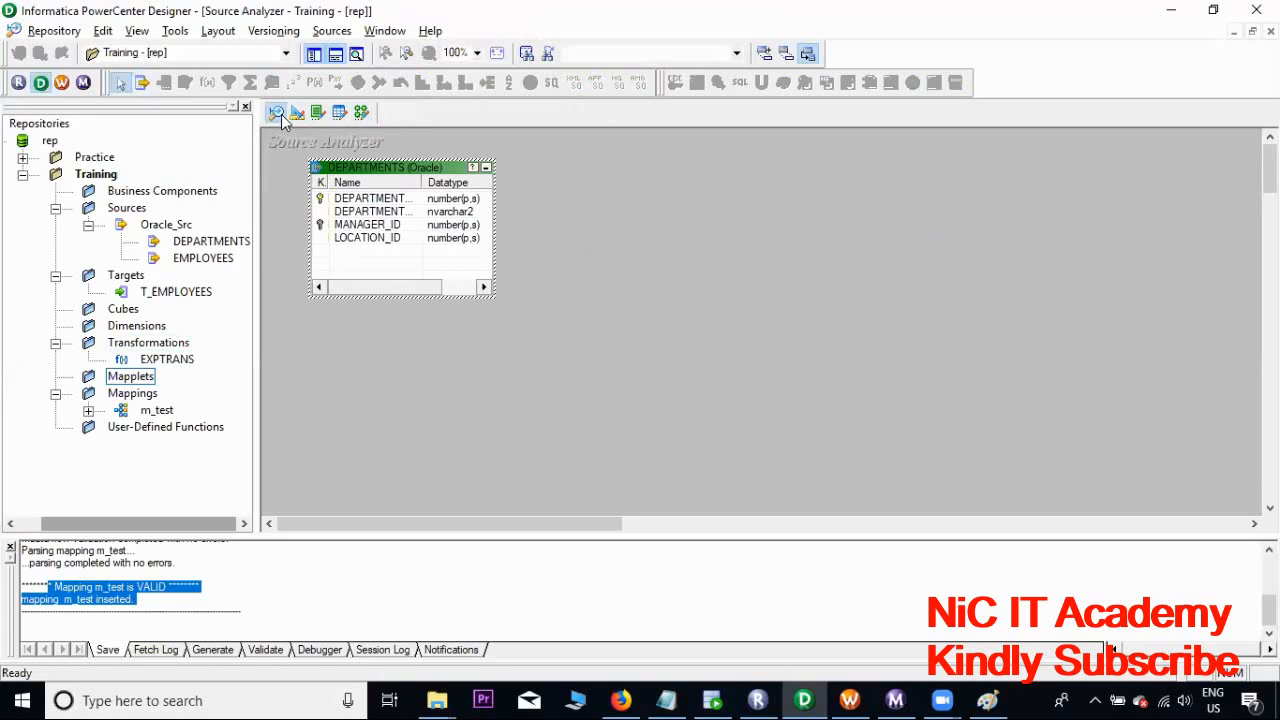
pyautogui.click(297, 114)
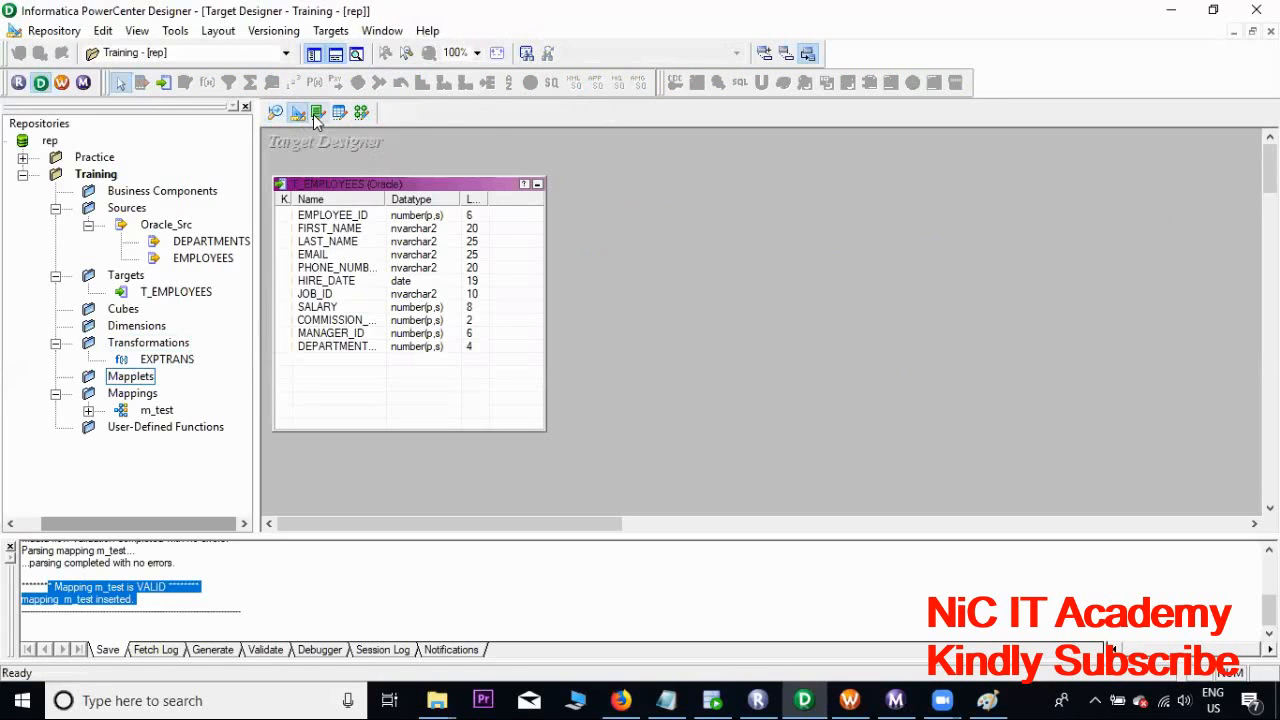
pyautogui.click(317, 113)
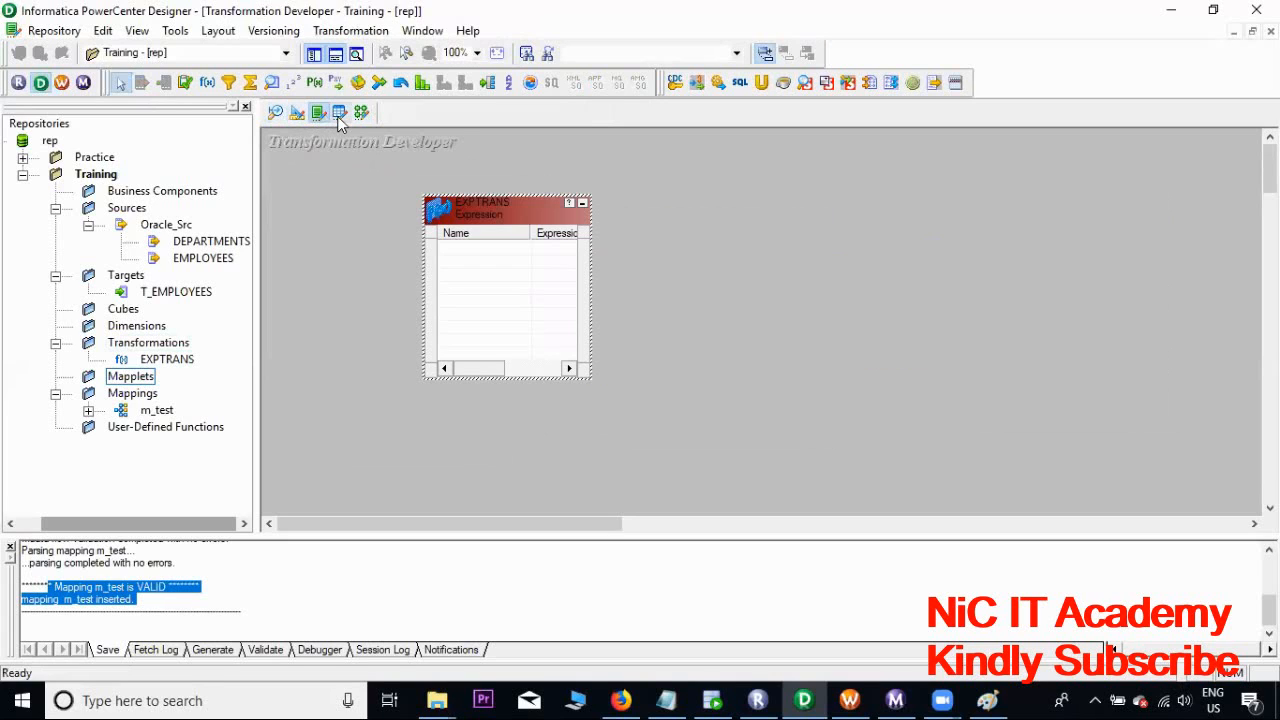
pyautogui.click(337, 116)
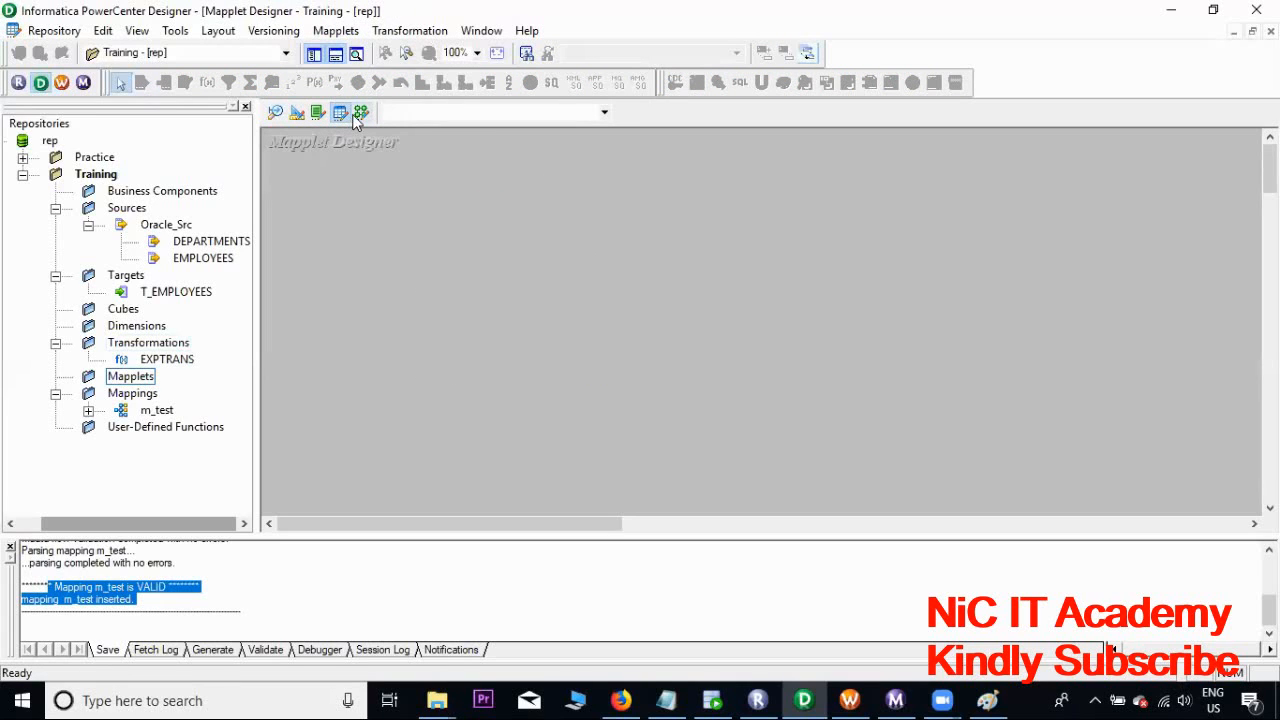
pyautogui.click(361, 113)
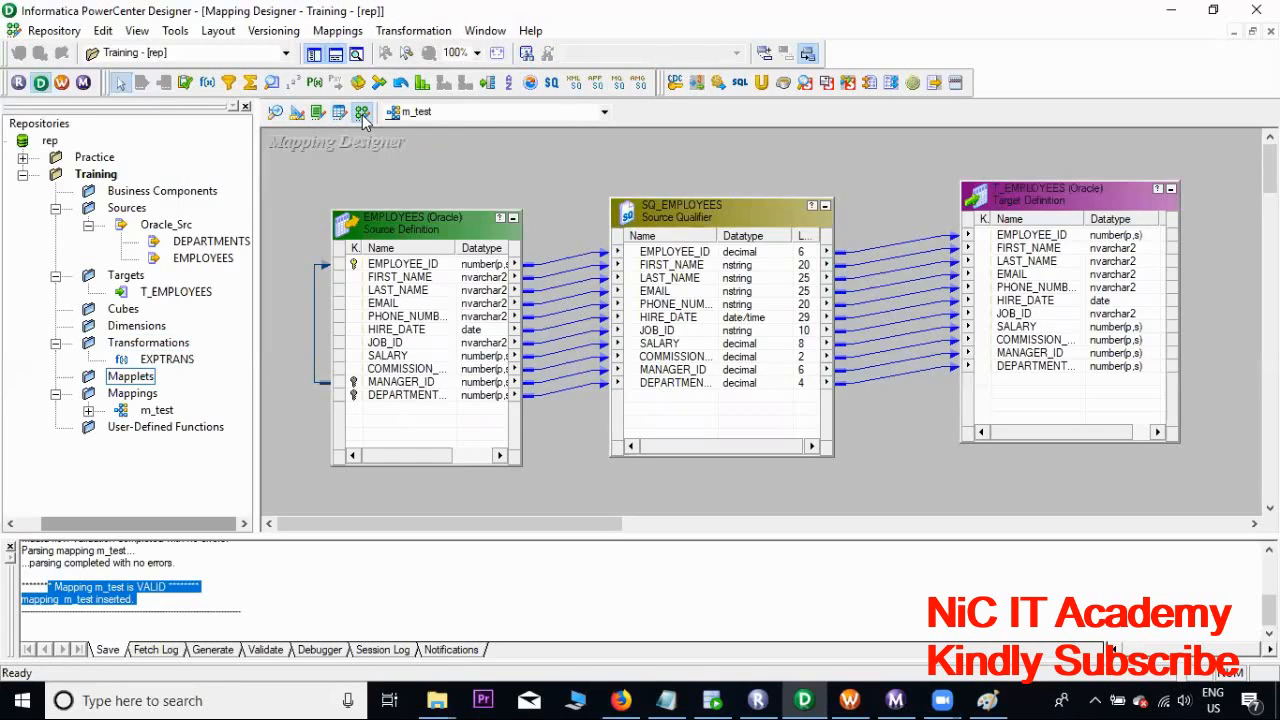
# - Switch to the Day -1 notes and review the Transformation Developer points, highlighting reusable, single transformation and re-use in multiple mappings
pyautogui.click(853, 699)
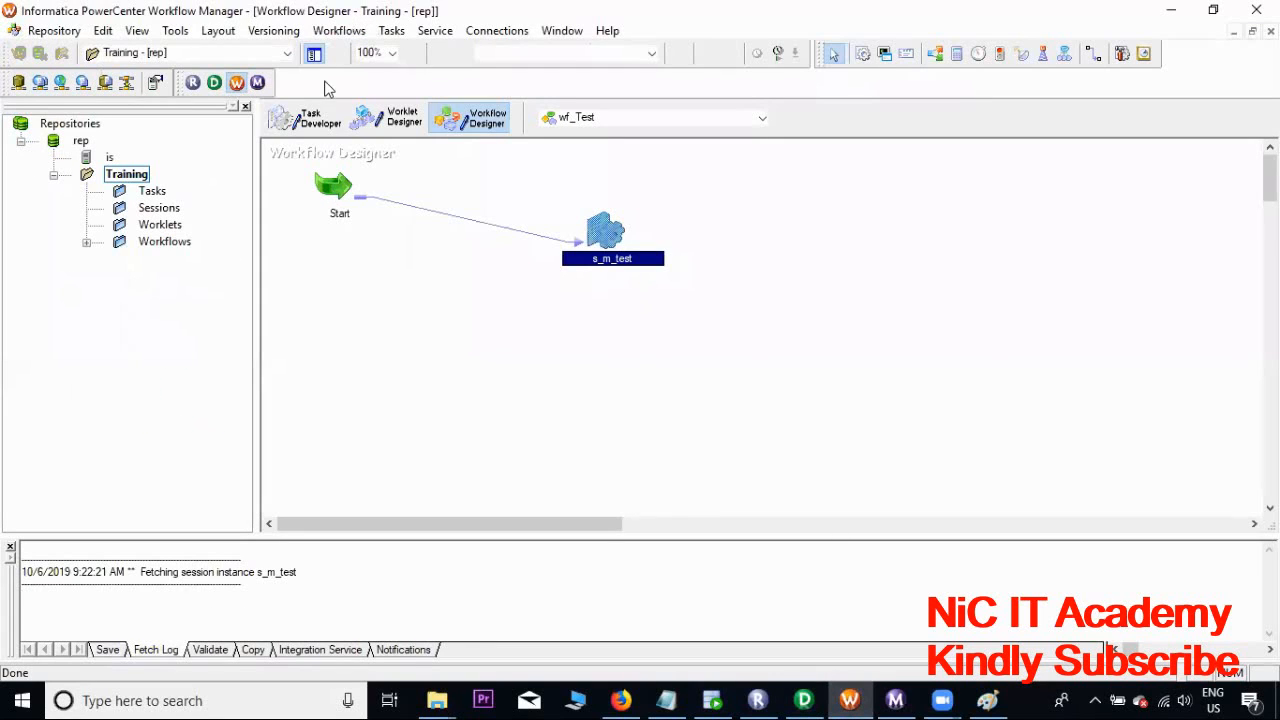
pyautogui.click(668, 699)
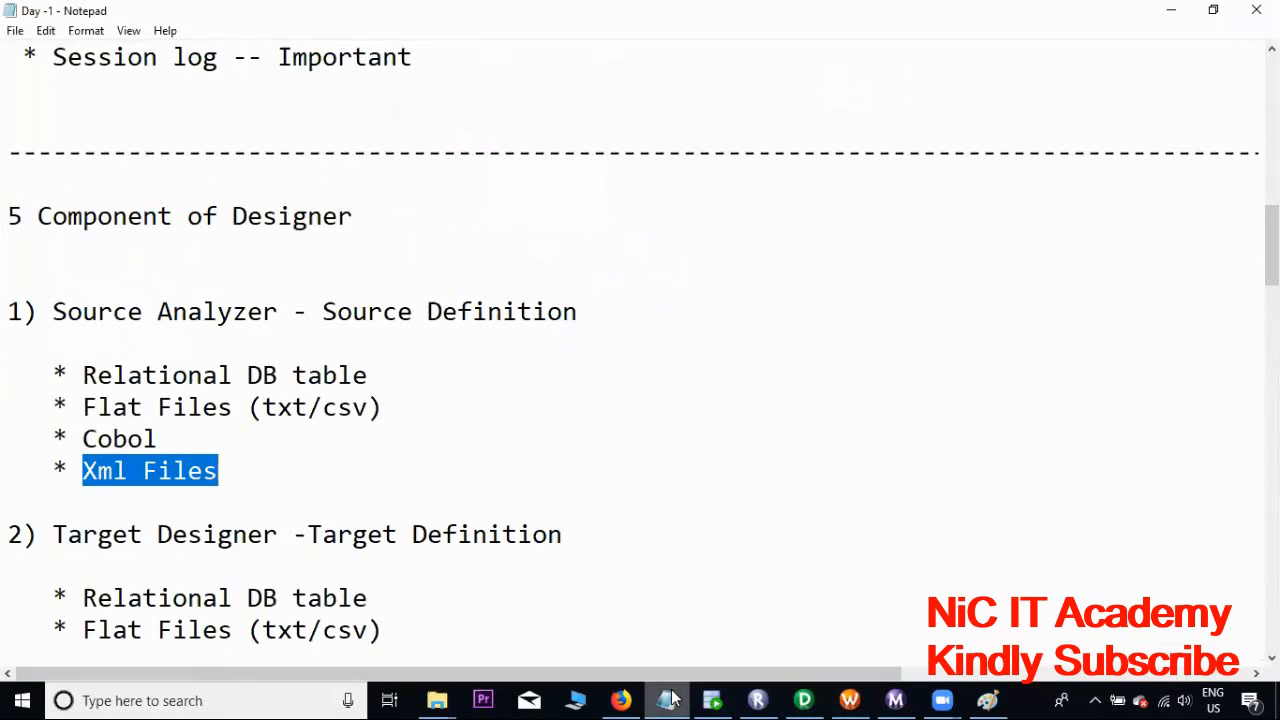
pyautogui.scroll(-1, 124, 356)
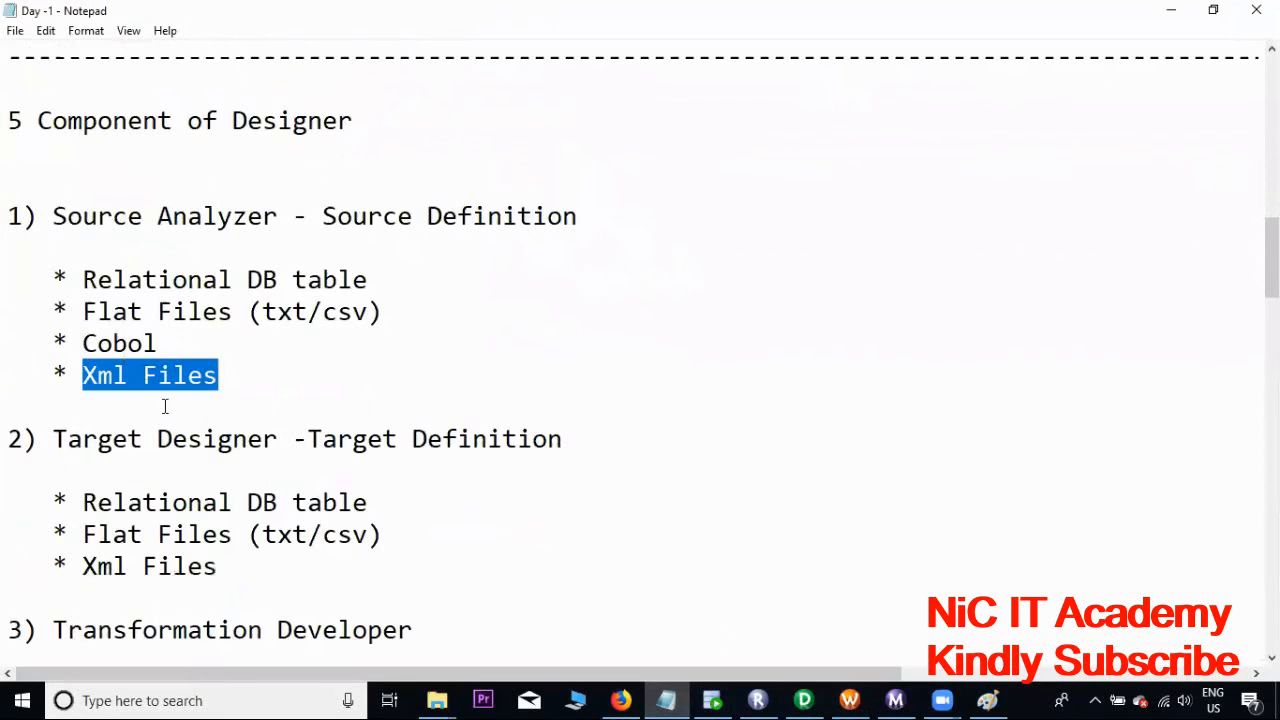
pyautogui.scroll(-1, 182, 462)
pyautogui.scroll(-2, 195, 487)
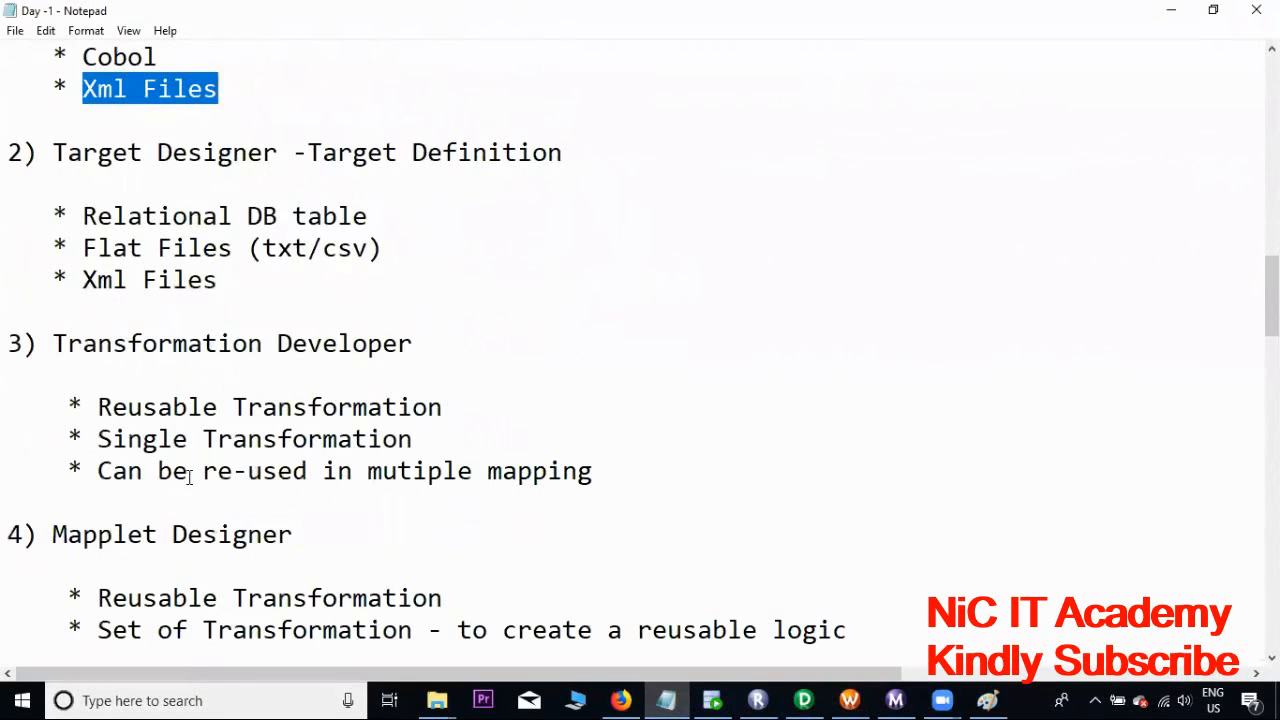
pyautogui.moveTo(98, 407); pyautogui.dragTo(443, 407)
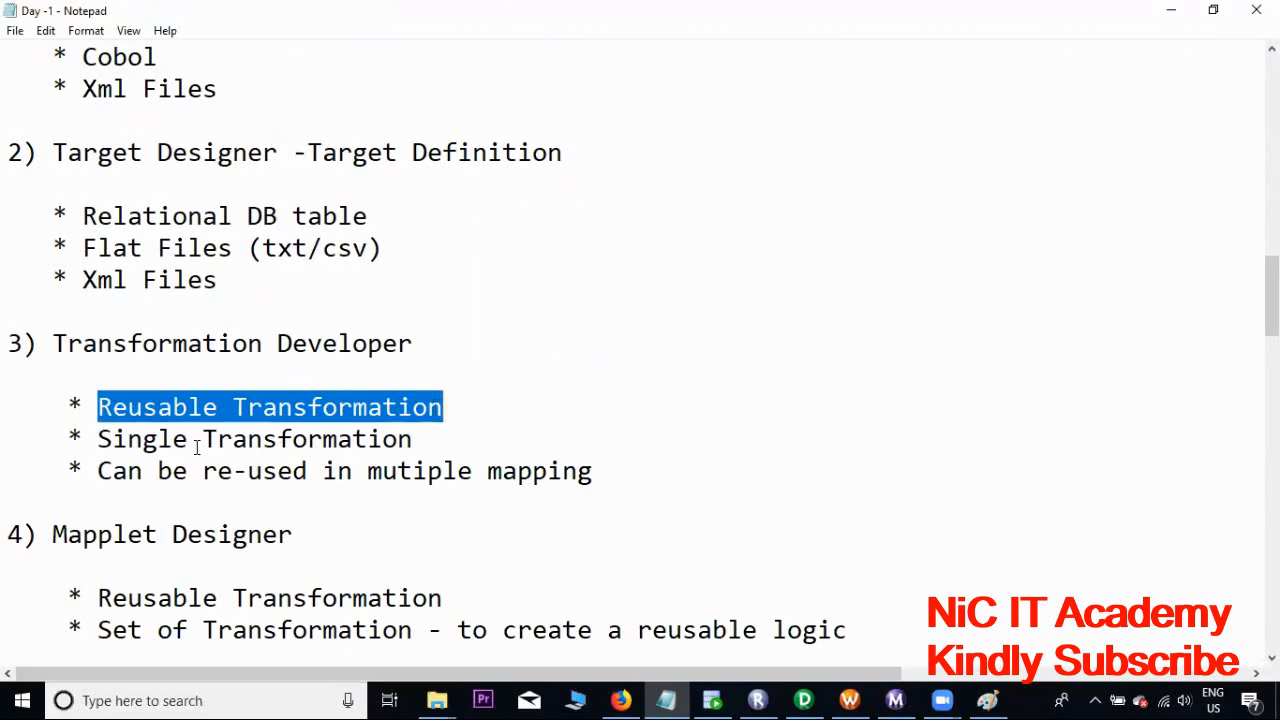
pyautogui.moveTo(98, 439); pyautogui.dragTo(413, 440)
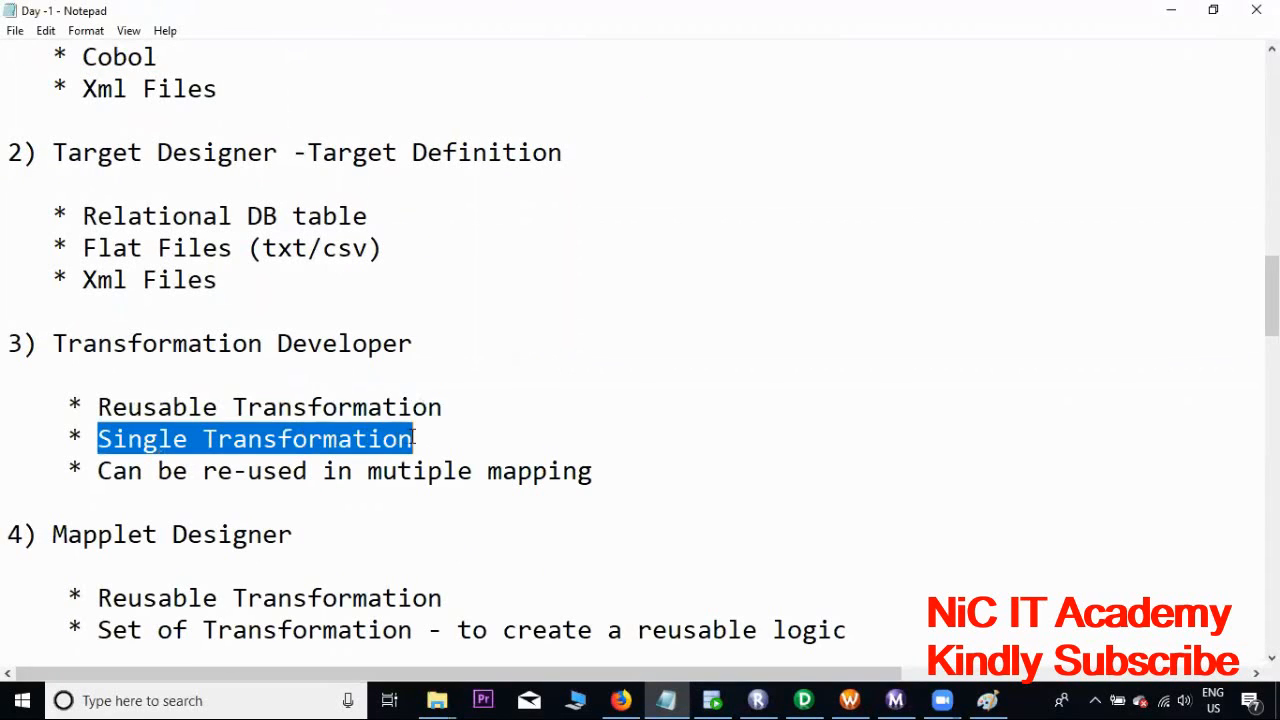
pyautogui.moveTo(98, 471); pyautogui.dragTo(593, 472)
pyautogui.scroll(-2, 449, 431)
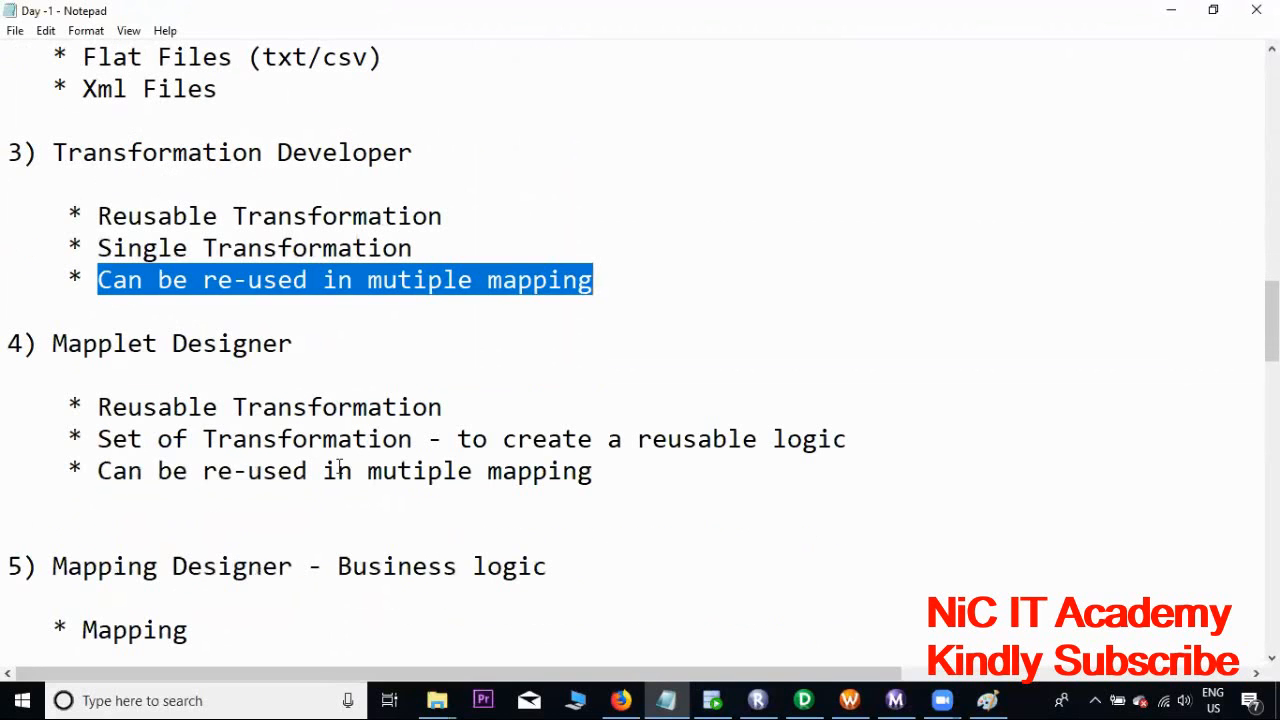
# - Review the Mapplet Designer and Mapping Designer entries in the notes, highlighting the set of transformations, re-use and business logic points
pyautogui.moveTo(53, 343); pyautogui.dragTo(297, 352)
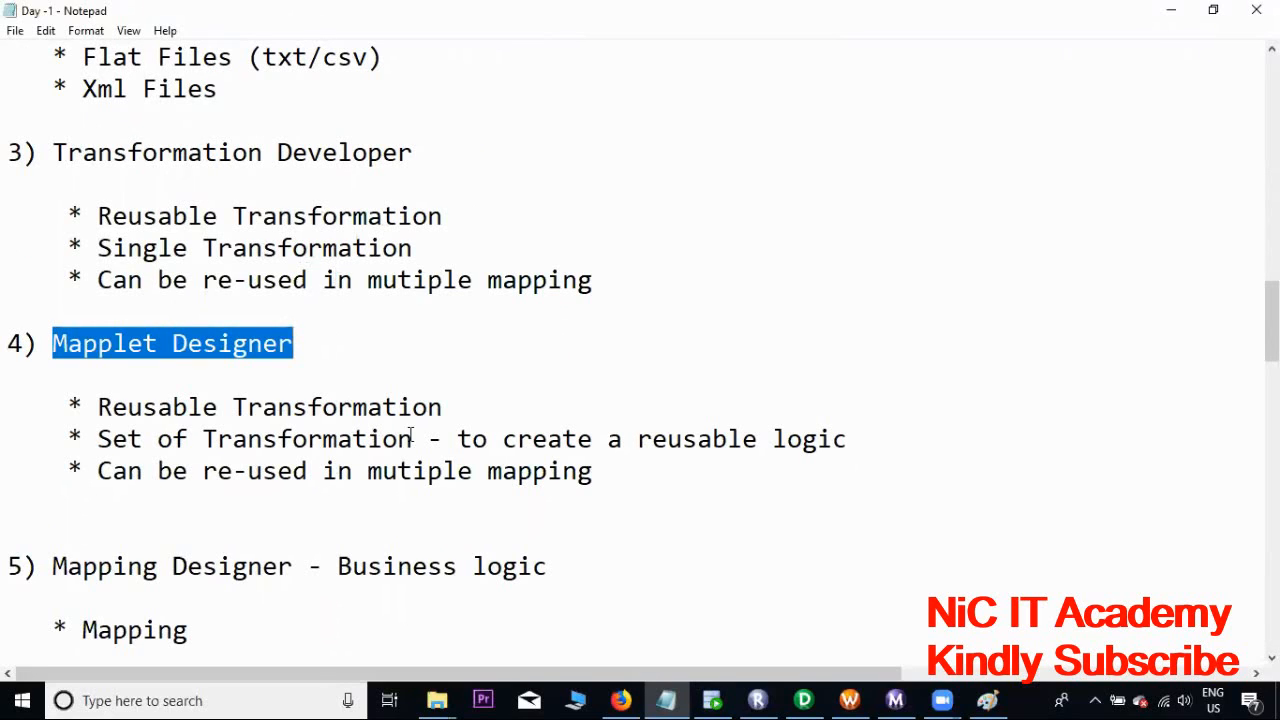
pyautogui.moveTo(412, 438); pyautogui.dragTo(104, 440)
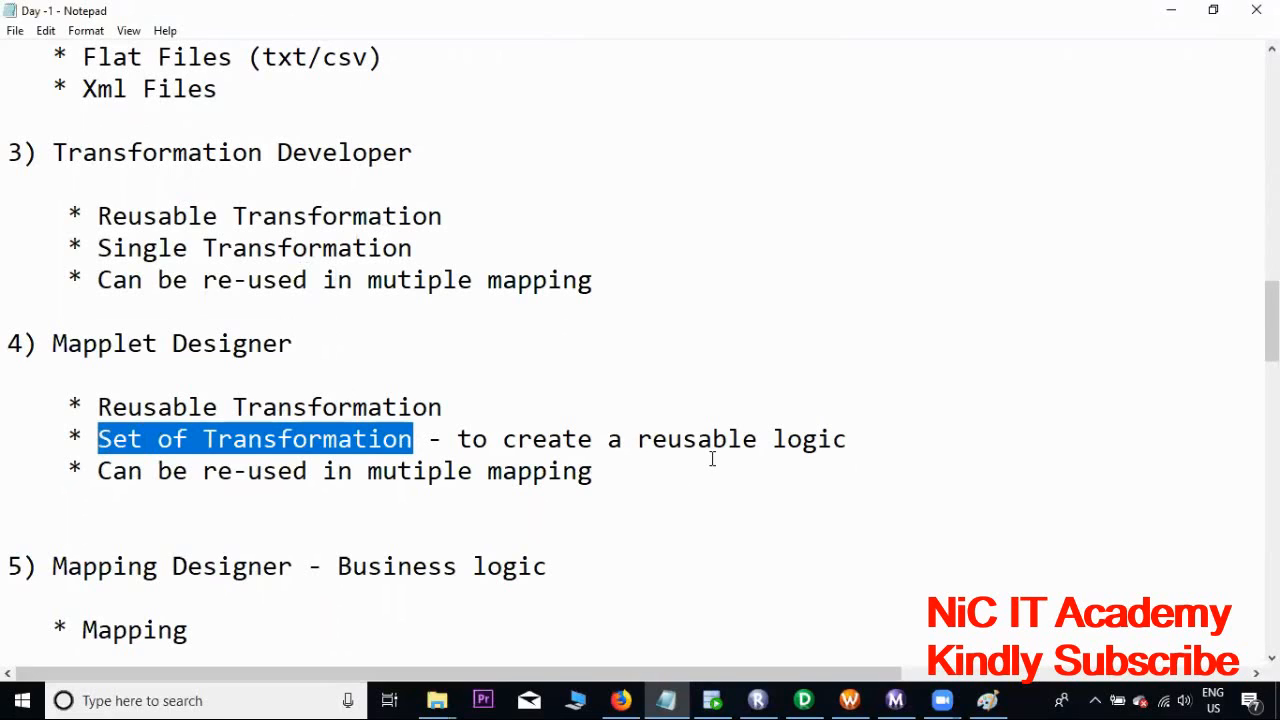
pyautogui.click(601, 466)
pyautogui.moveTo(601, 466); pyautogui.dragTo(158, 458)
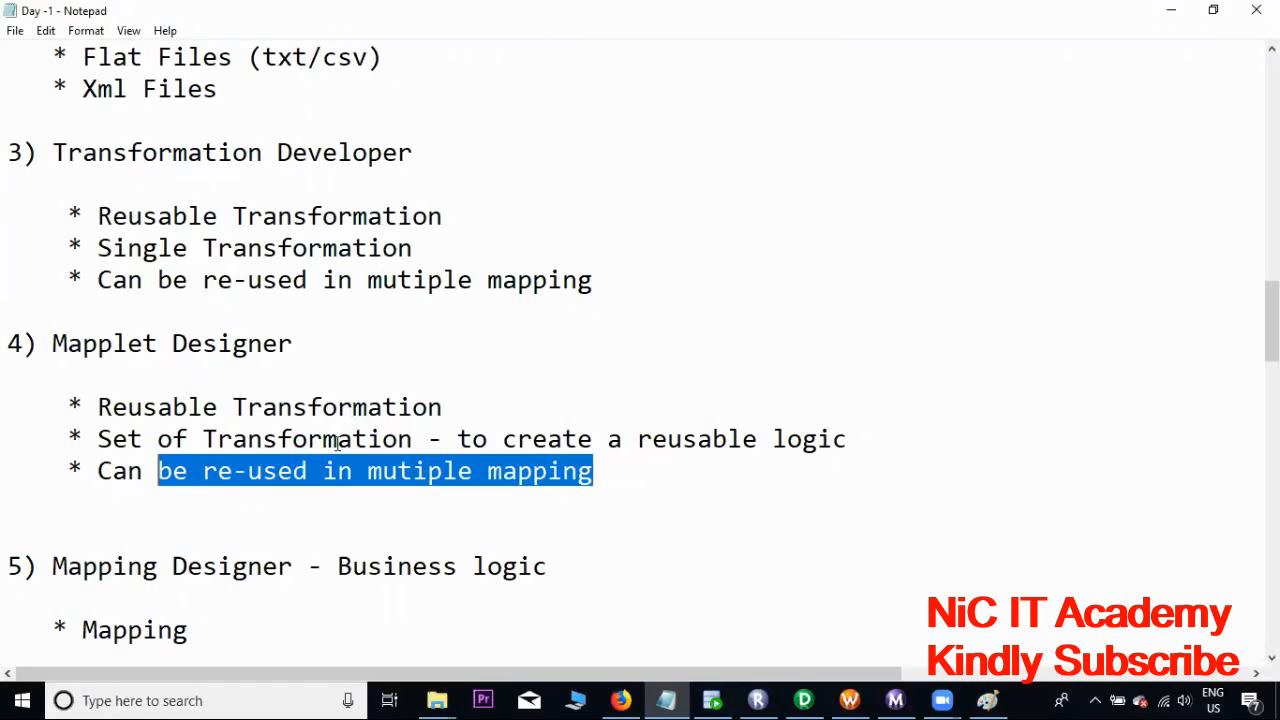
pyautogui.scroll(-2, 297, 500)
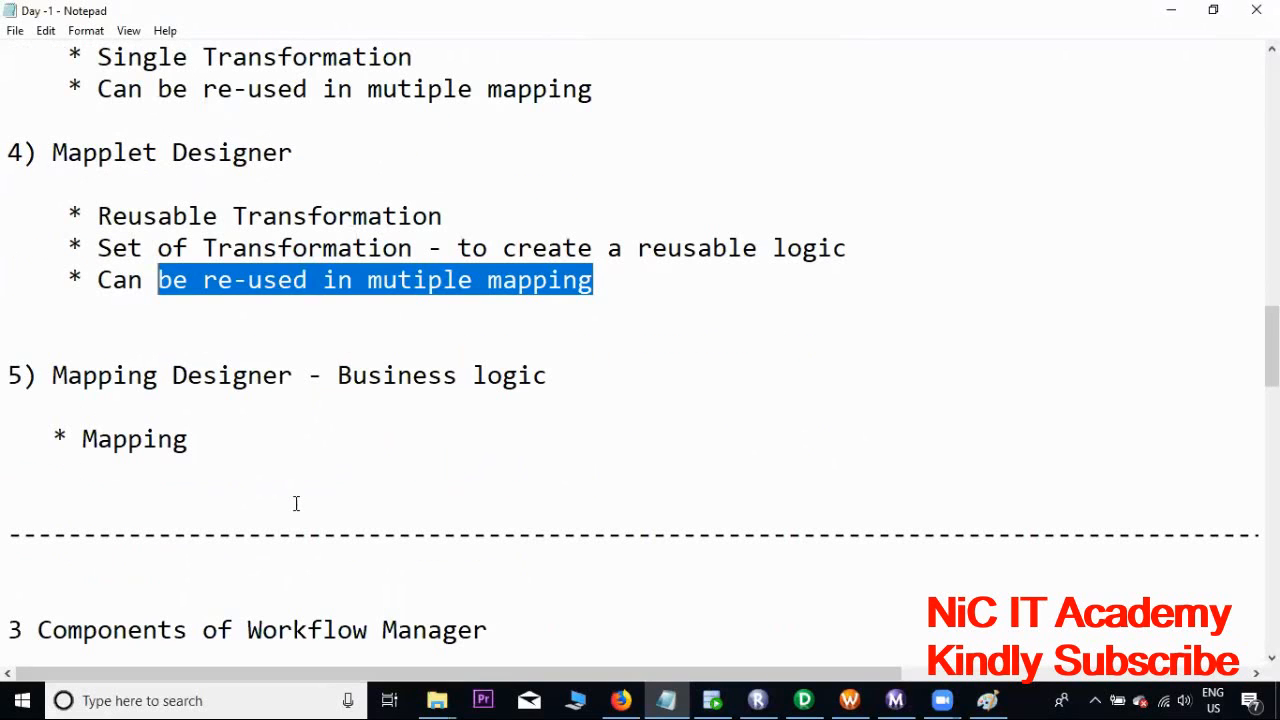
pyautogui.moveTo(190, 440); pyautogui.dragTo(8, 375)
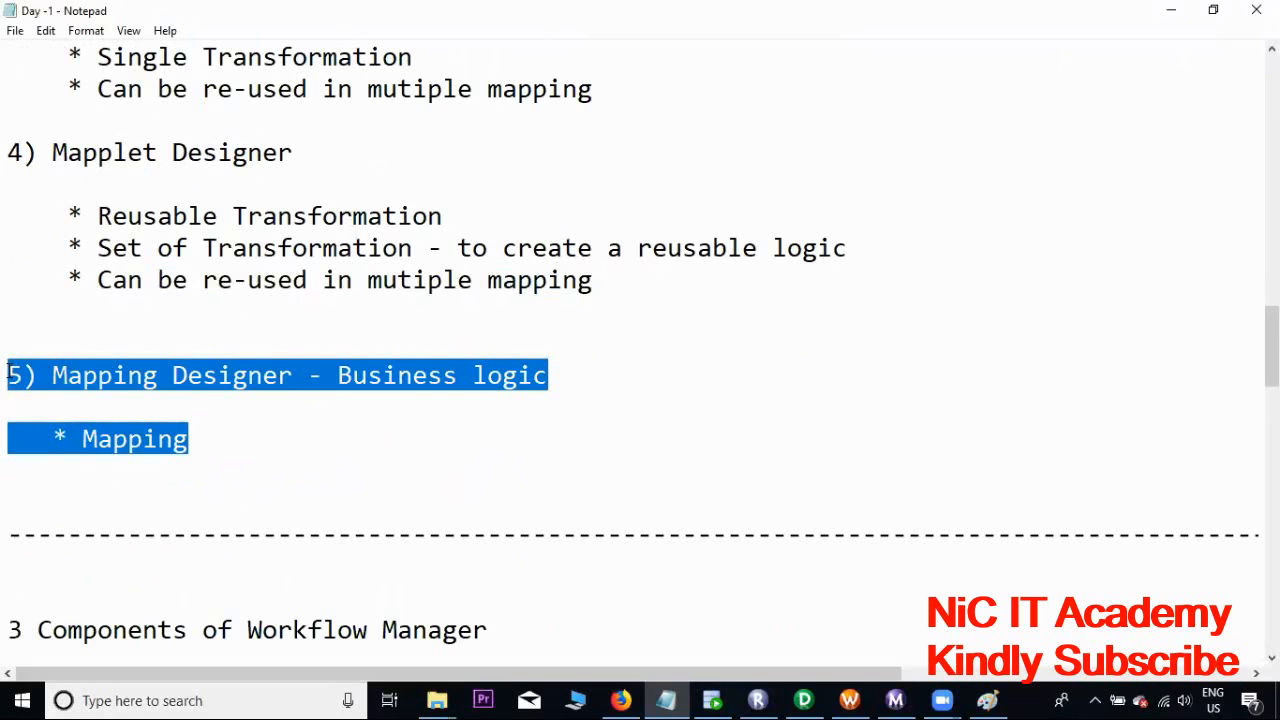
# - Find the 3 Components of Workflow Manager section in the notes and highlight Workflow Manager in its heading
pyautogui.scroll(-2, 380, 378)
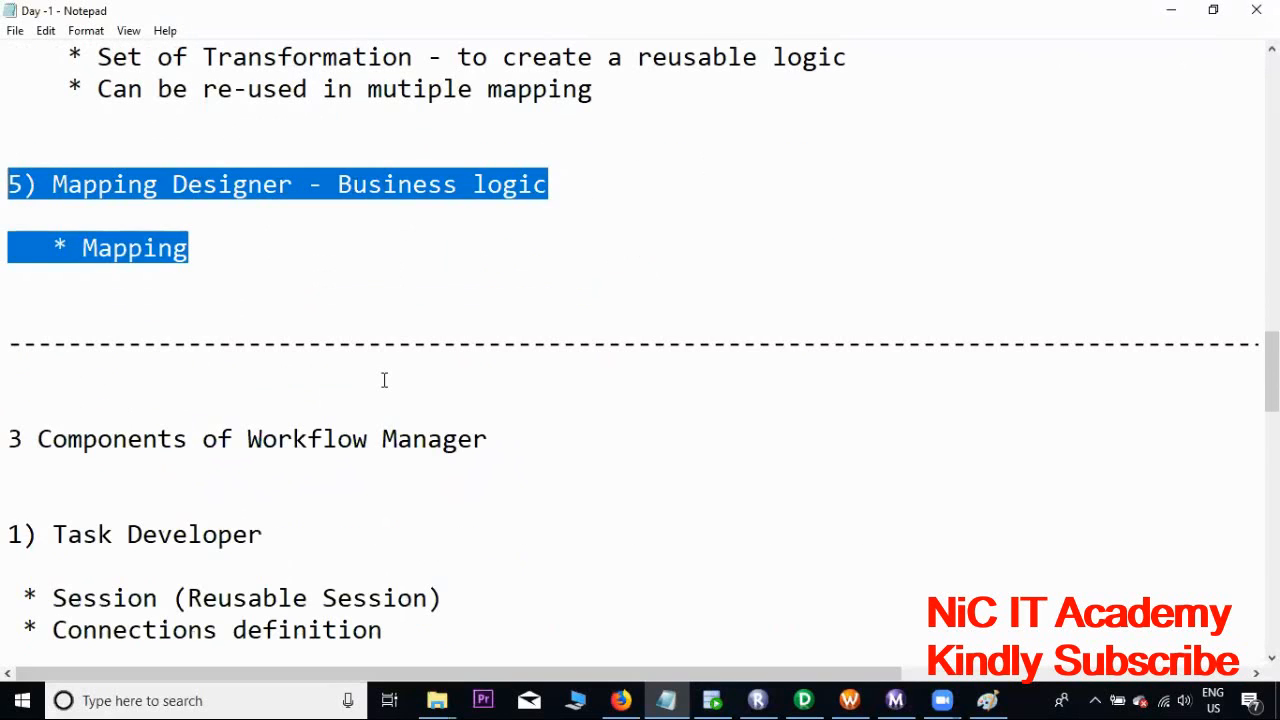
pyautogui.scroll(-2, 384, 380)
pyautogui.scroll(-1, 384, 380)
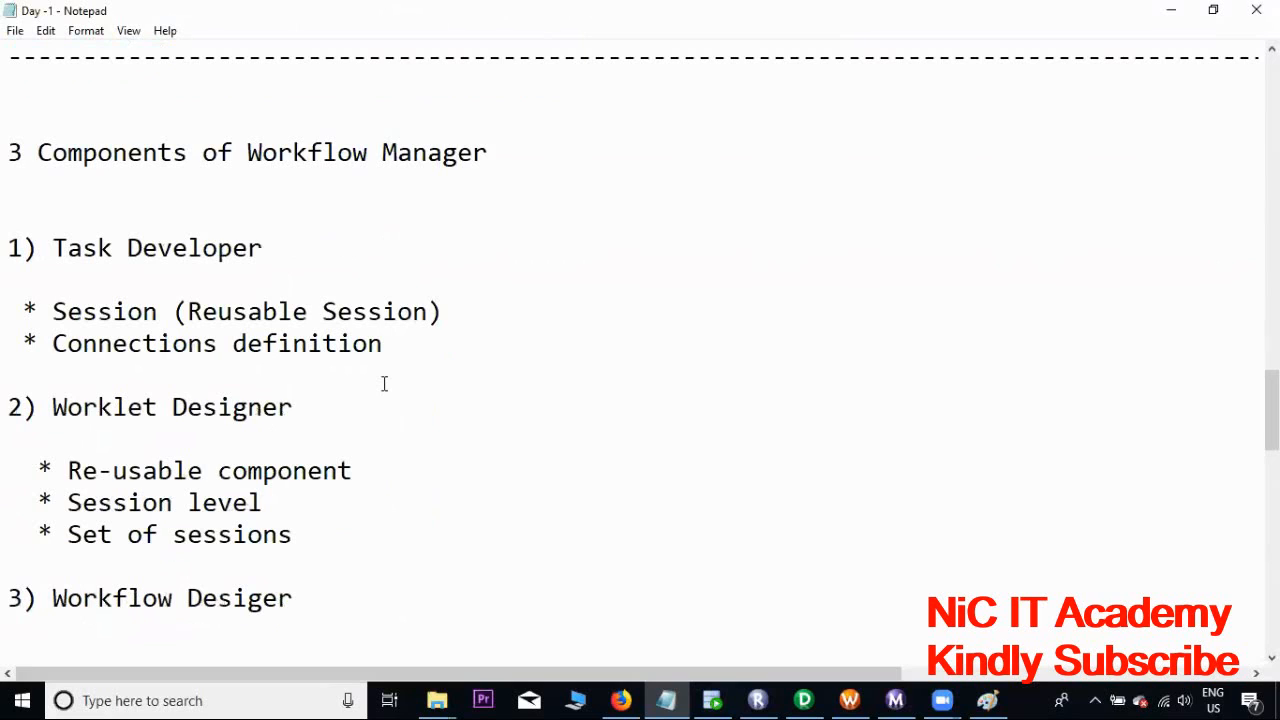
pyautogui.moveTo(493, 150); pyautogui.dragTo(252, 150)
# - Switch to Workflow Manager, compare Task Developer with Workflow Designer, and inspect the s_m_test session in wf_Test
pyautogui.click(849, 700)
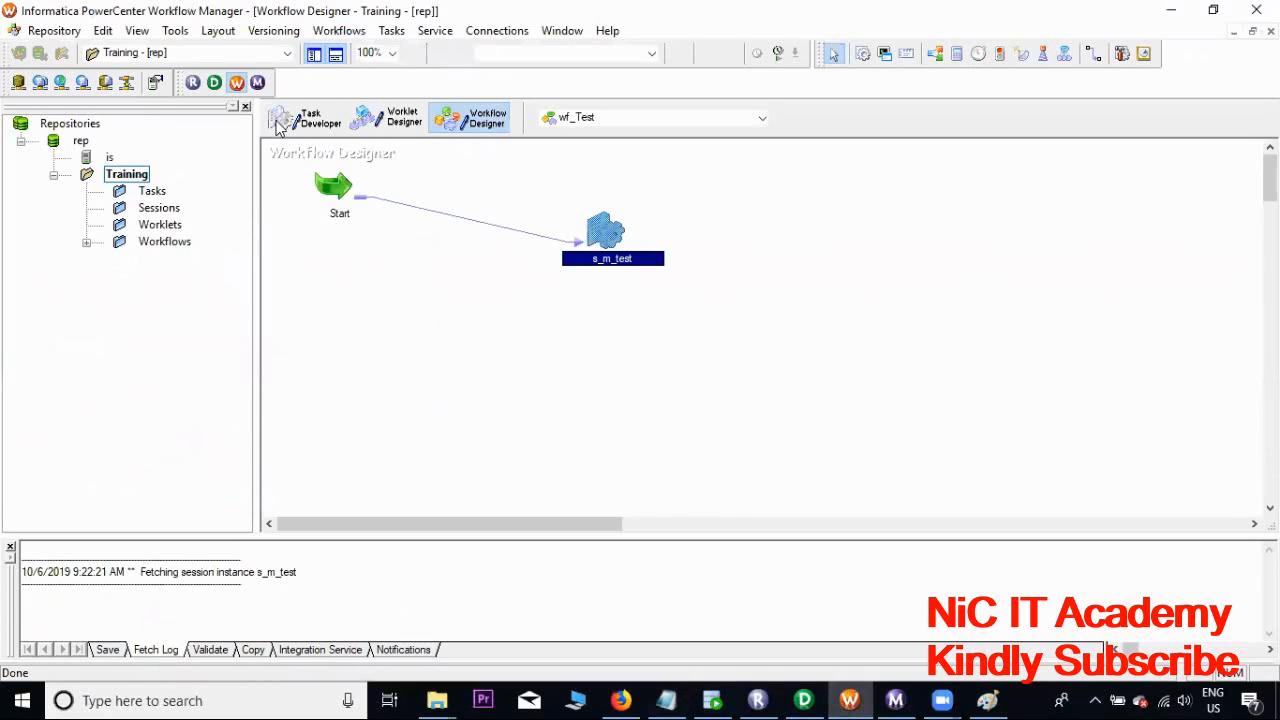
pyautogui.click(303, 121)
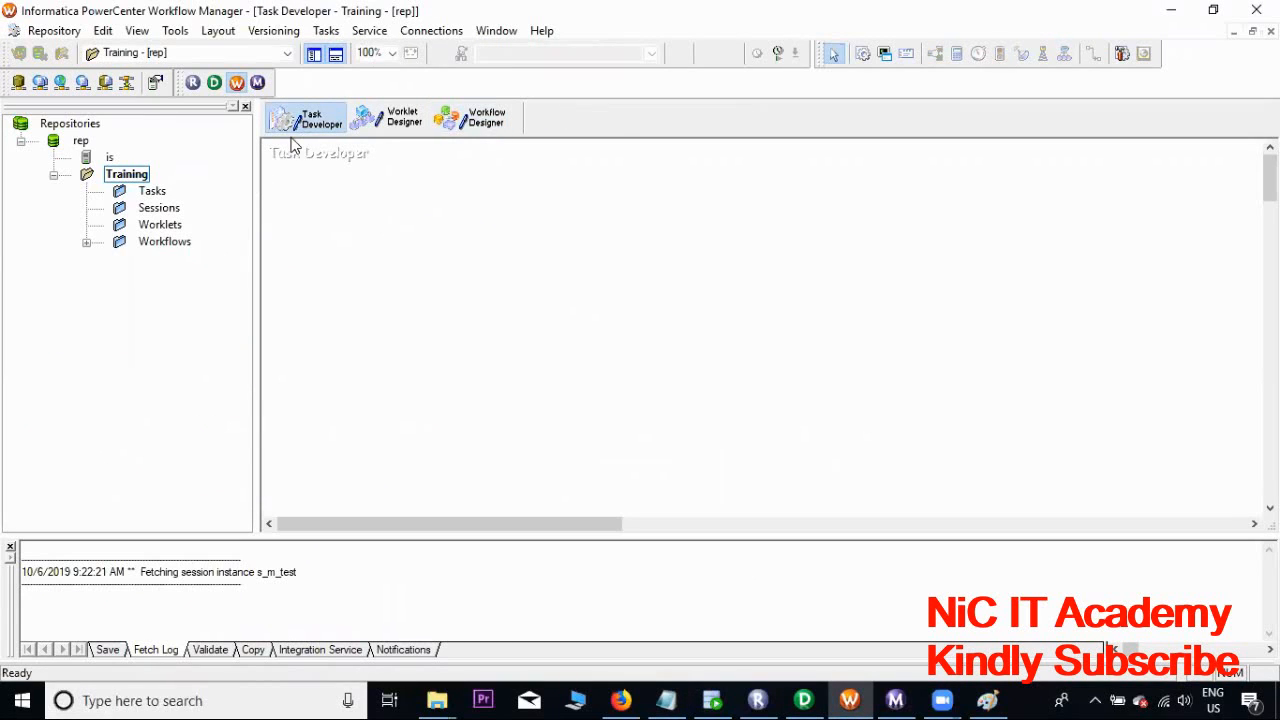
pyautogui.click(488, 124)
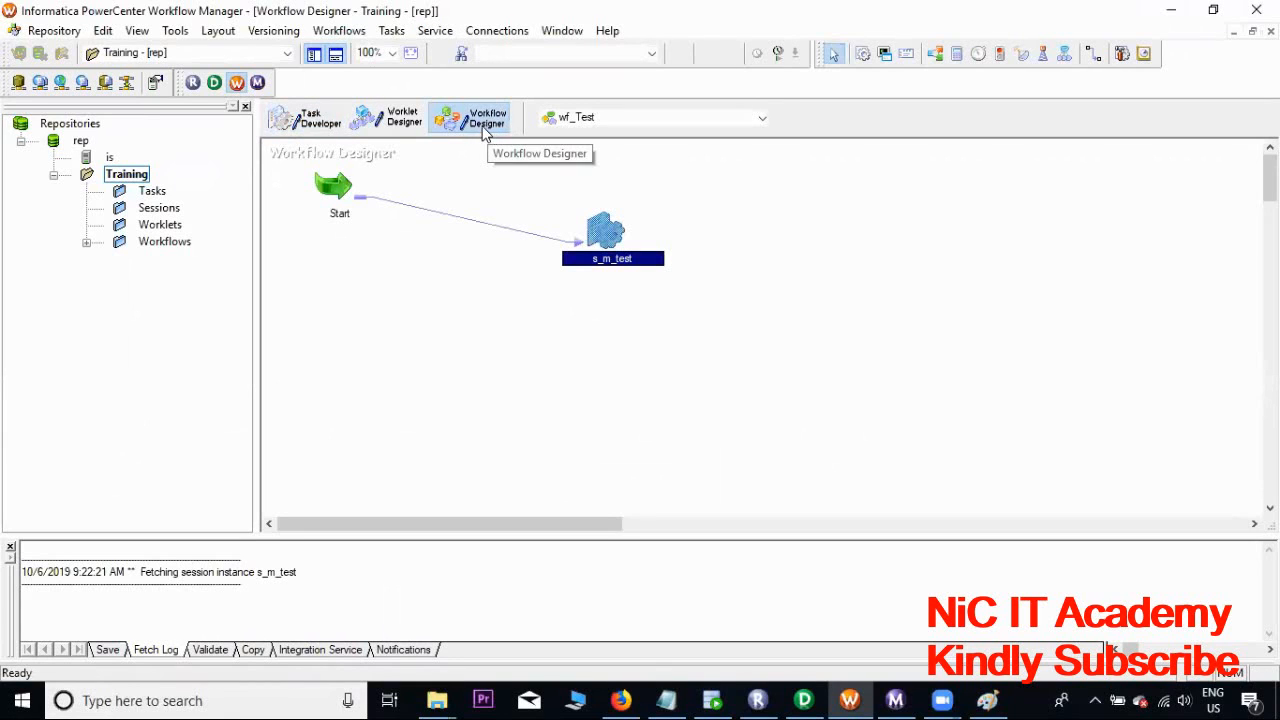
pyautogui.click(325, 130)
pyautogui.click(476, 120)
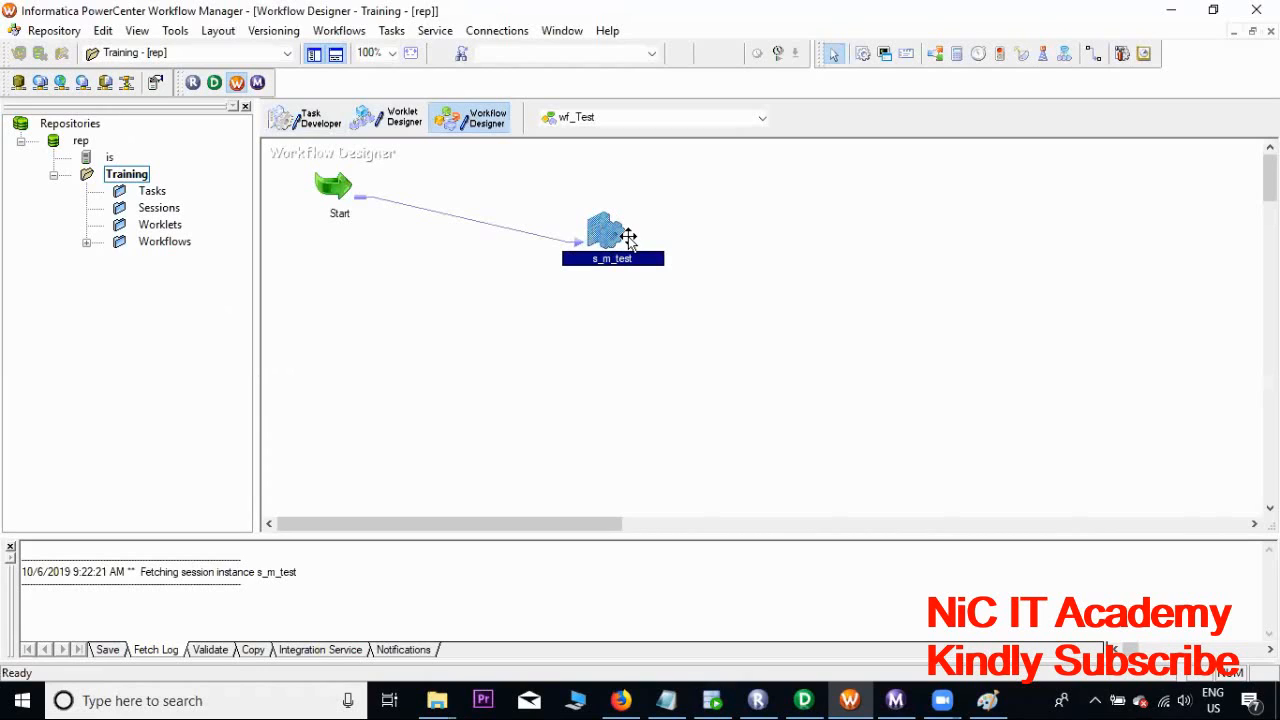
pyautogui.moveTo(628, 236)
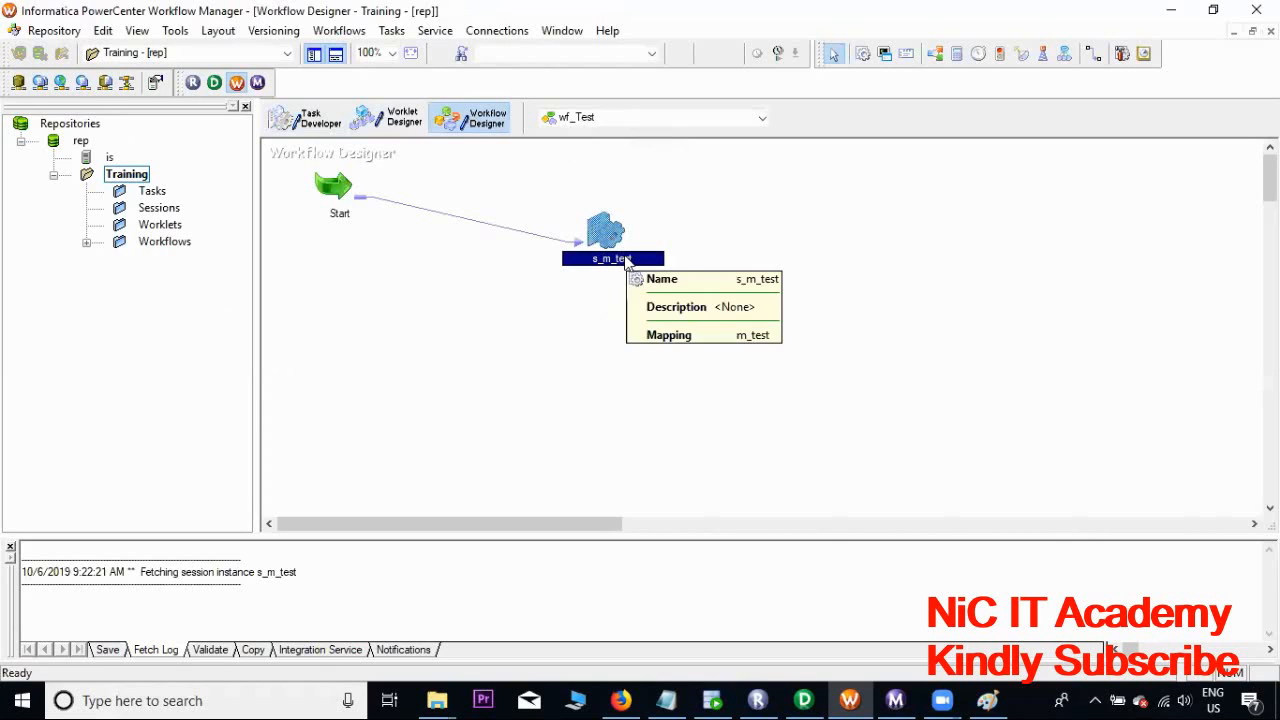
# - Create a new workflow named wf_two in Workflow Designer
pyautogui.click(339, 30)
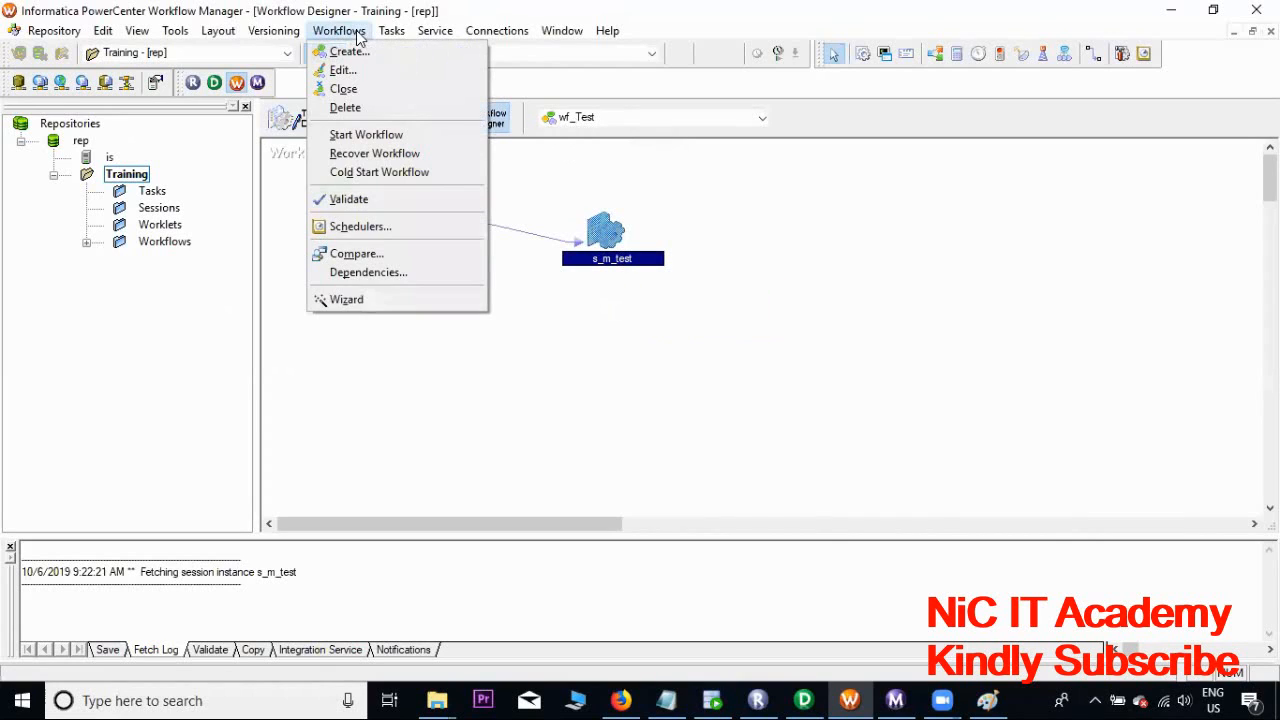
pyautogui.click(364, 55)
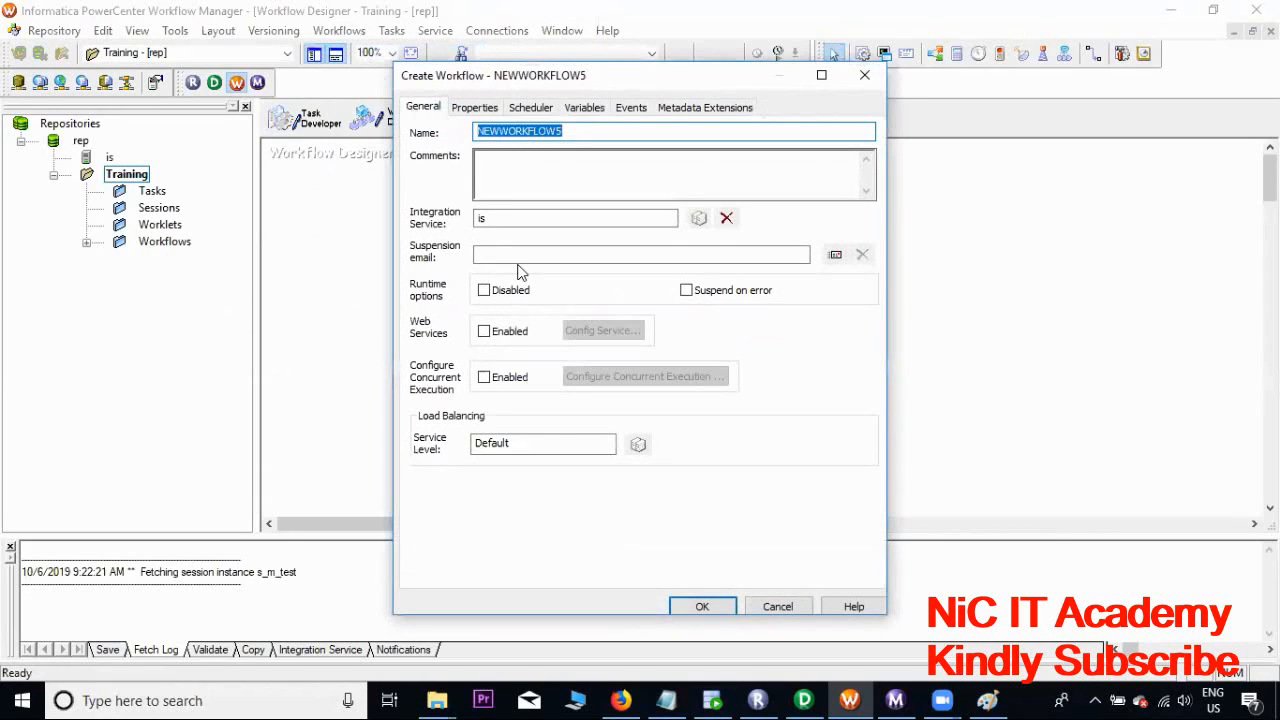
pyautogui.write('wf')
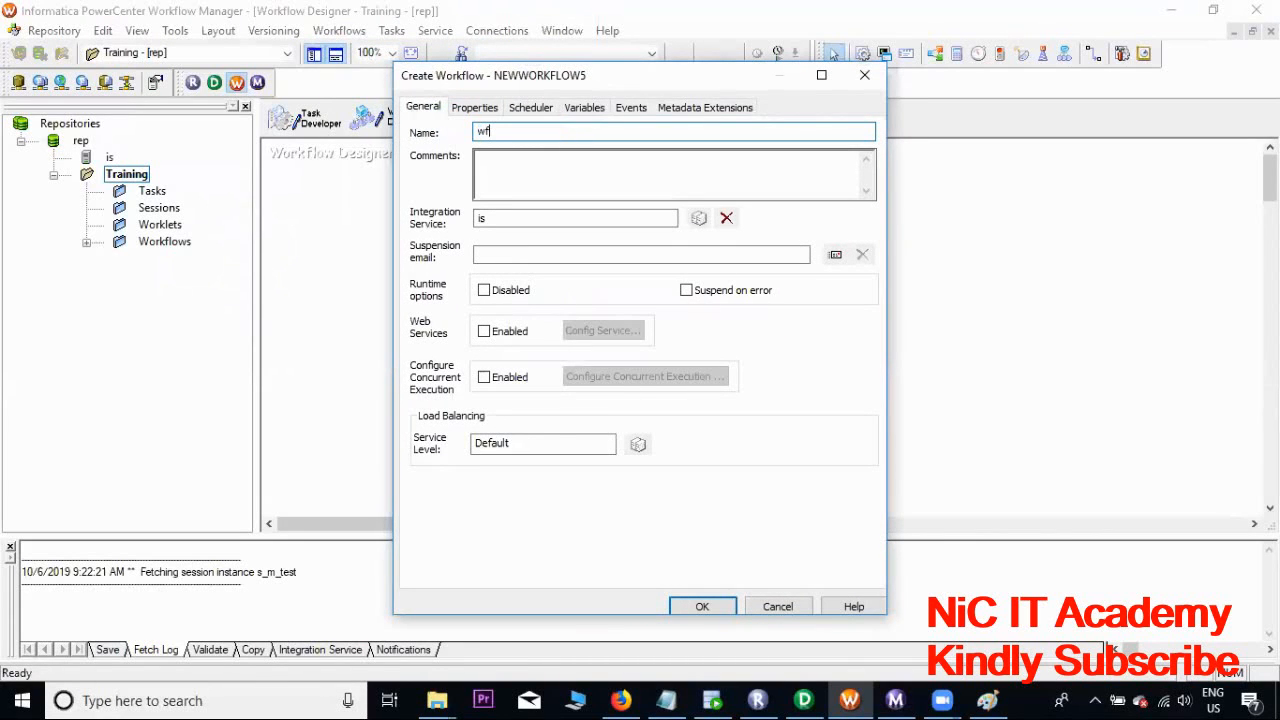
pyautogui.write('_tow')
pyautogui.click(704, 607)
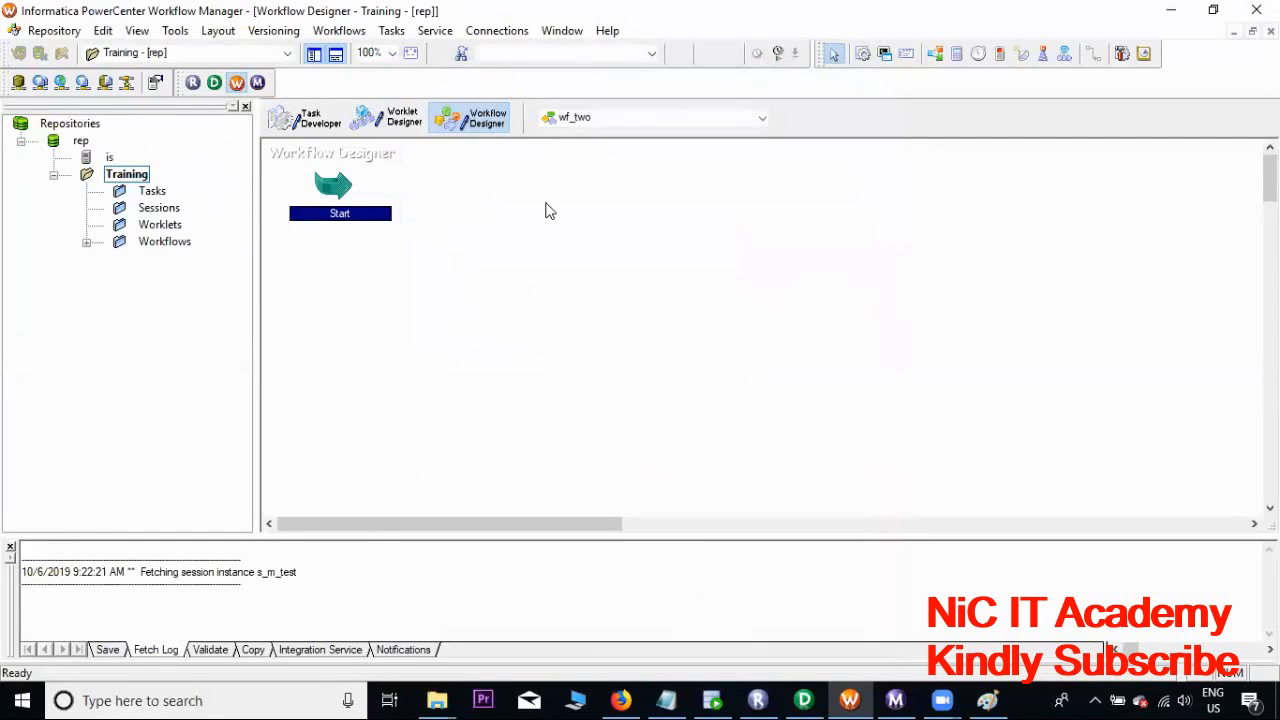
# - Create a reusable session in Task Developer associated with the m_test mapping
pyautogui.click(312, 131)
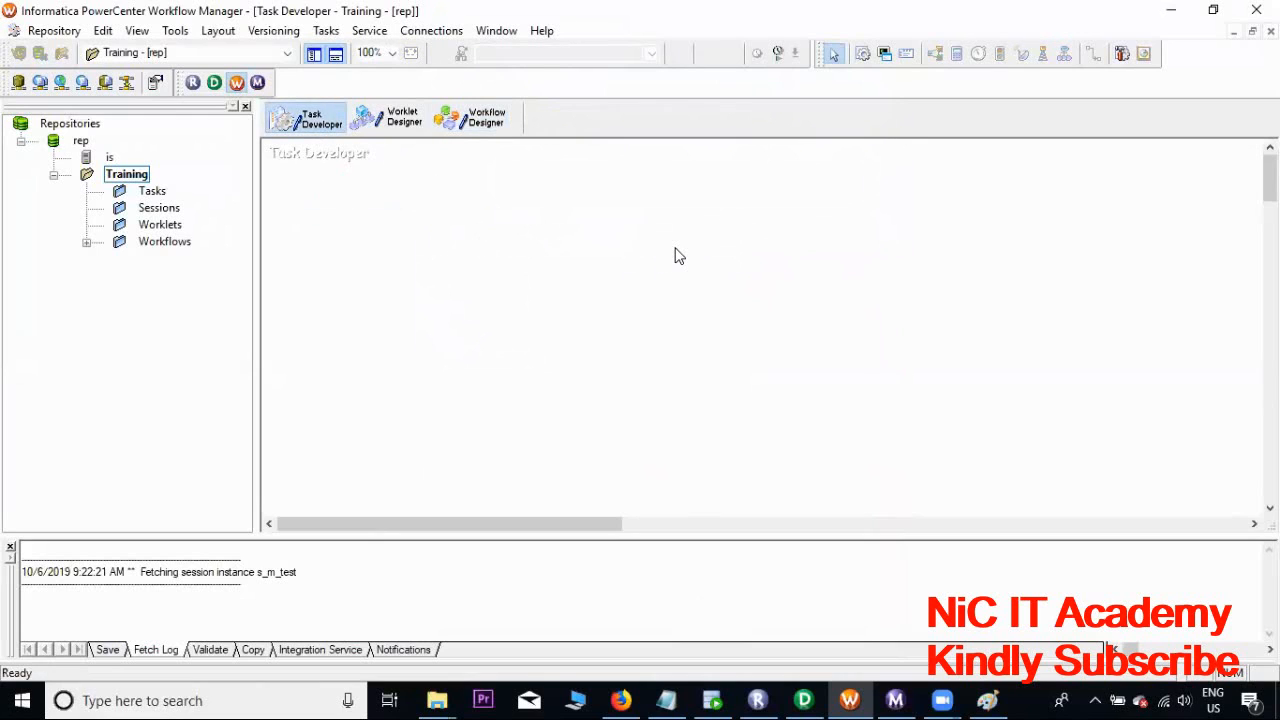
pyautogui.click(864, 58)
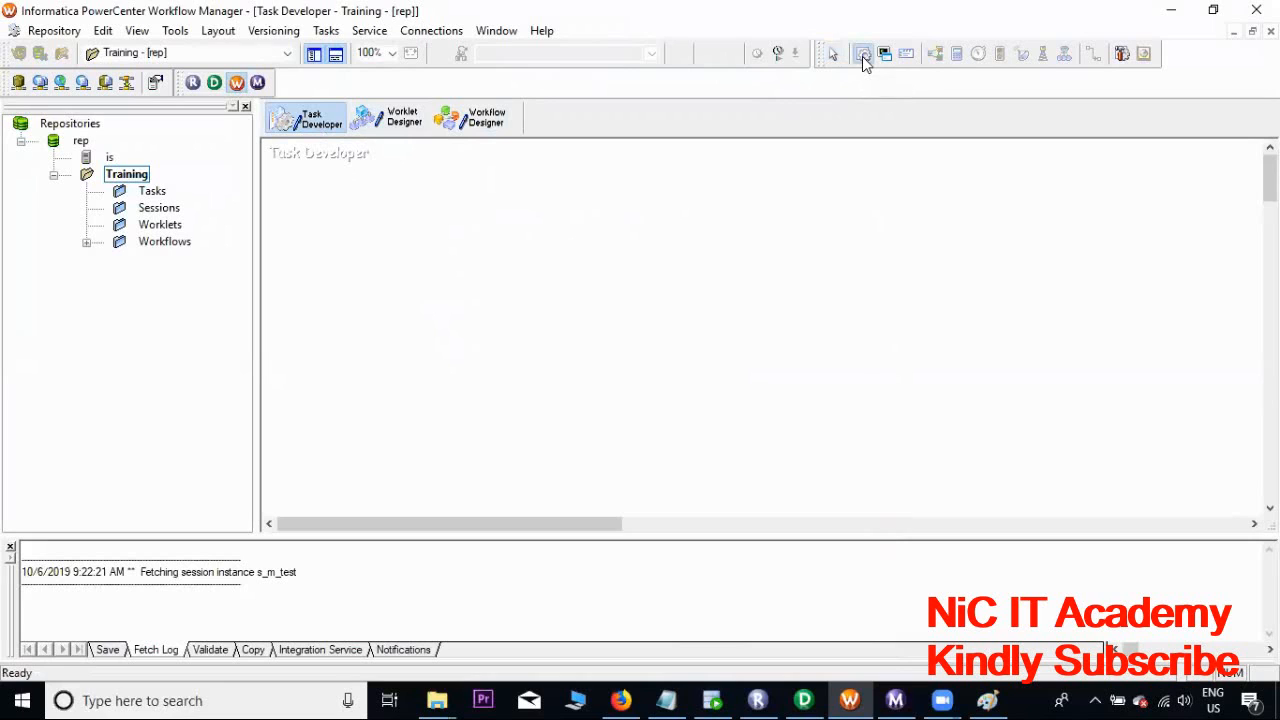
pyautogui.click(564, 253)
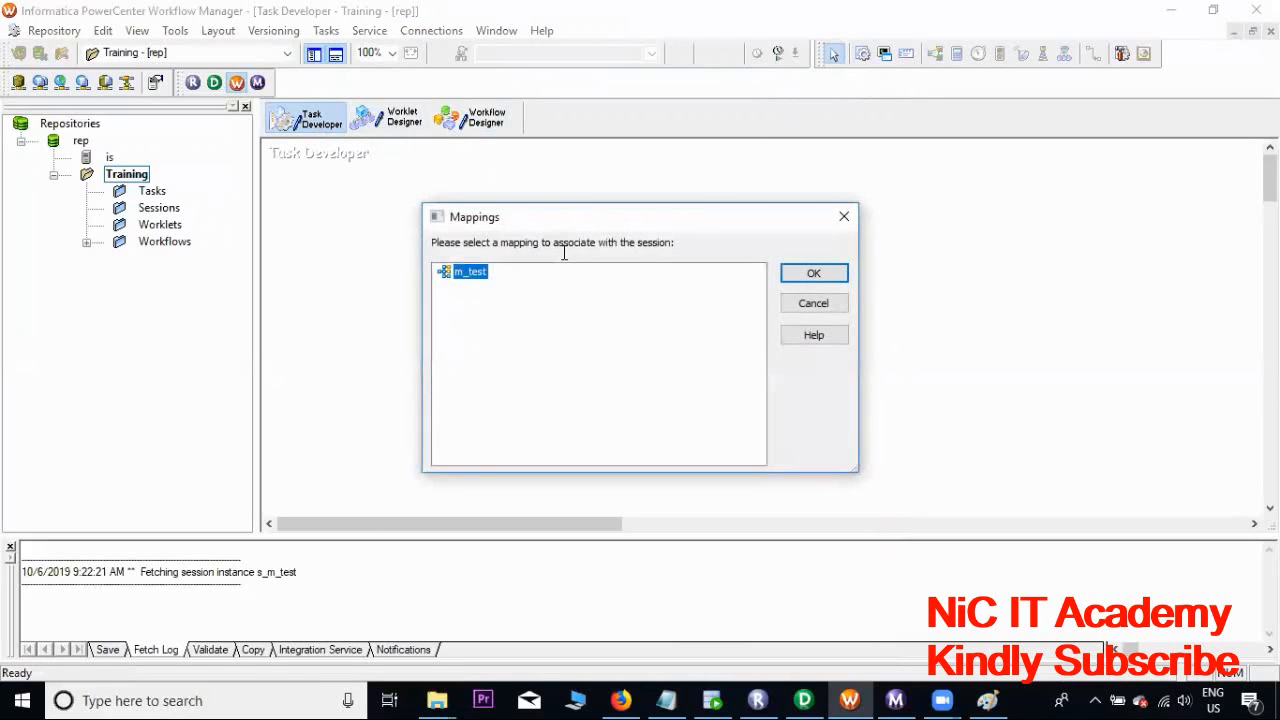
pyautogui.click(813, 273)
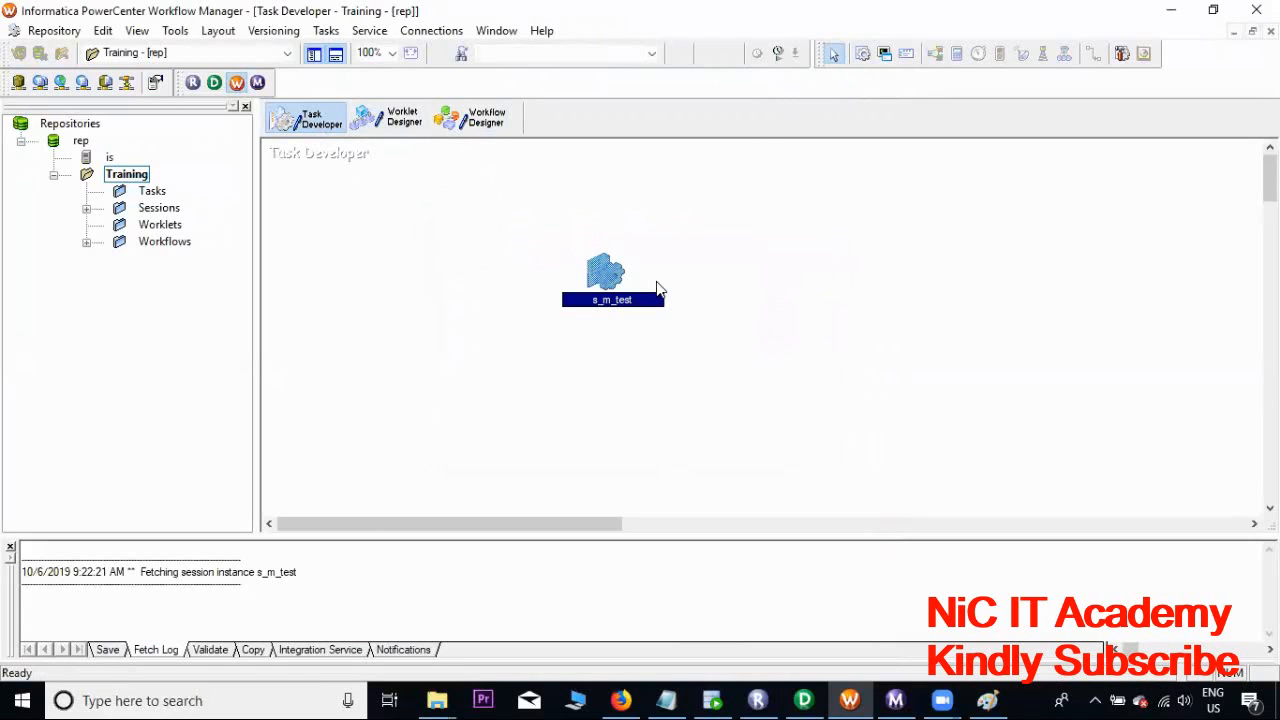
# - Check the general task settings of the session in Task Developer and close them without changes
pyautogui.moveTo(645, 282)
pyautogui.doubleClick(606, 274)
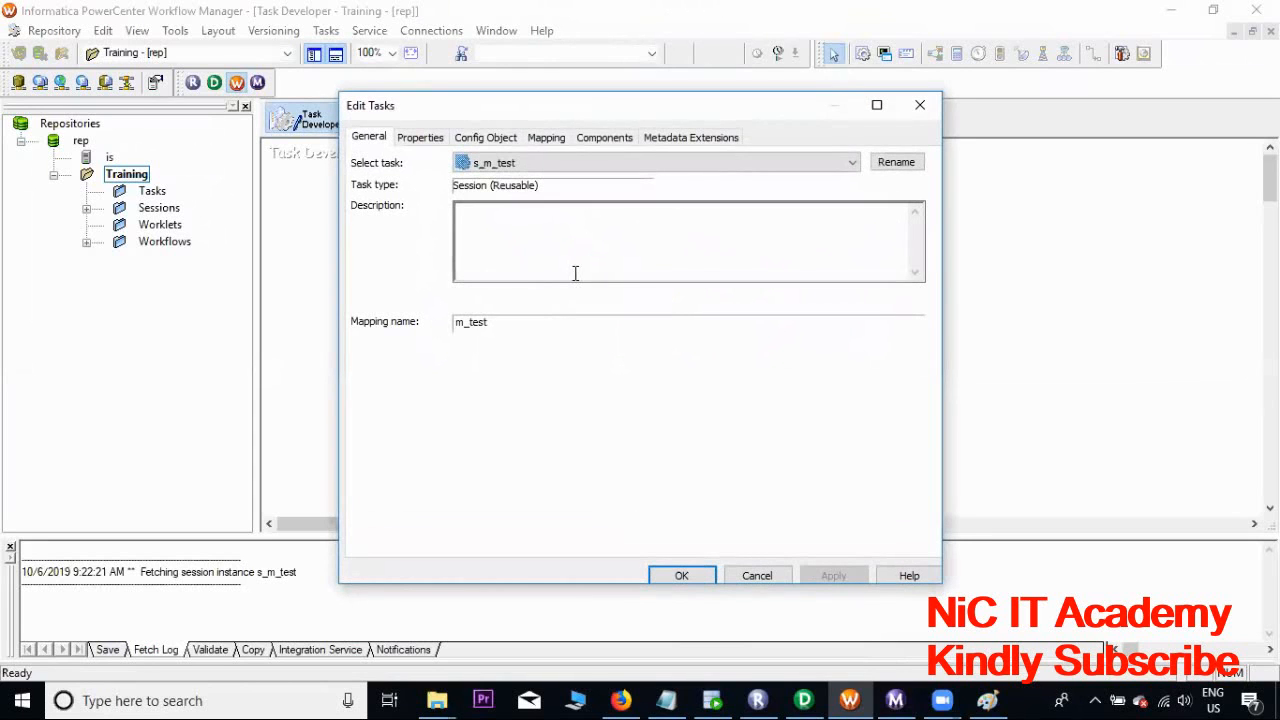
pyautogui.click(919, 105)
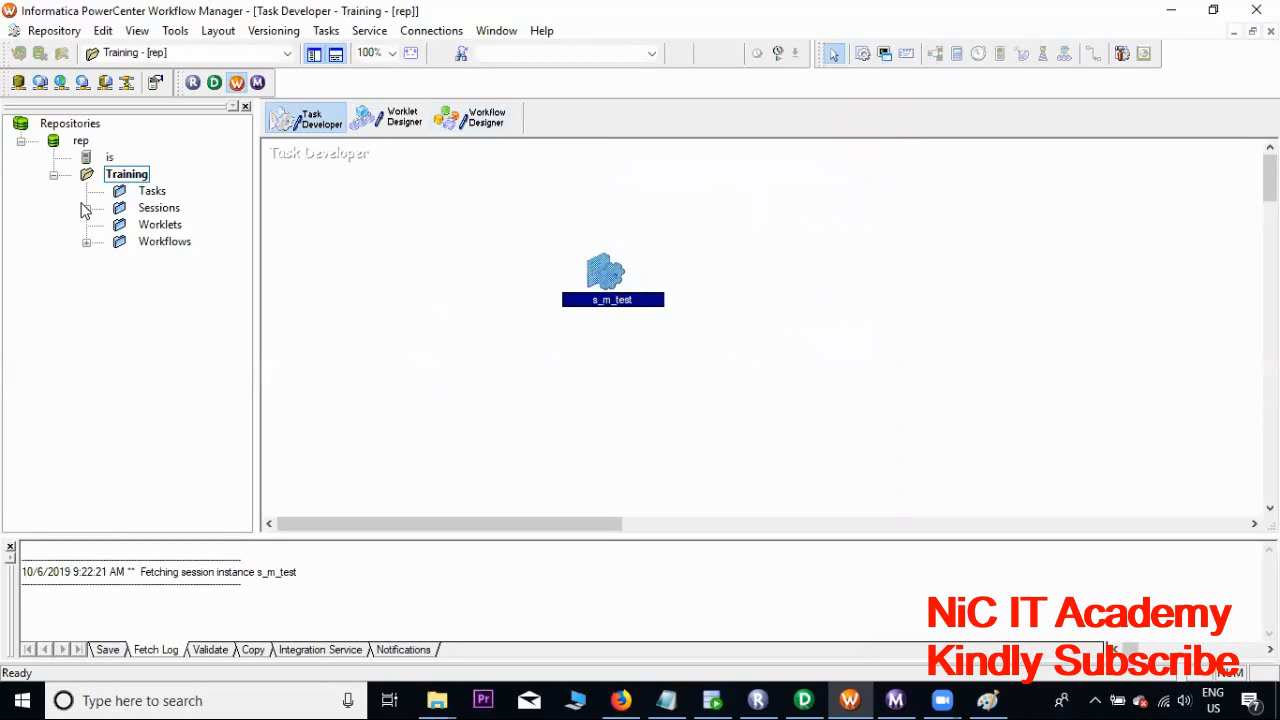
# - Expand the Training folder's Sessions list and return to the wf_two workflow in Workflow Designer
pyautogui.click(148, 210)
pyautogui.click(86, 208)
pyautogui.click(490, 120)
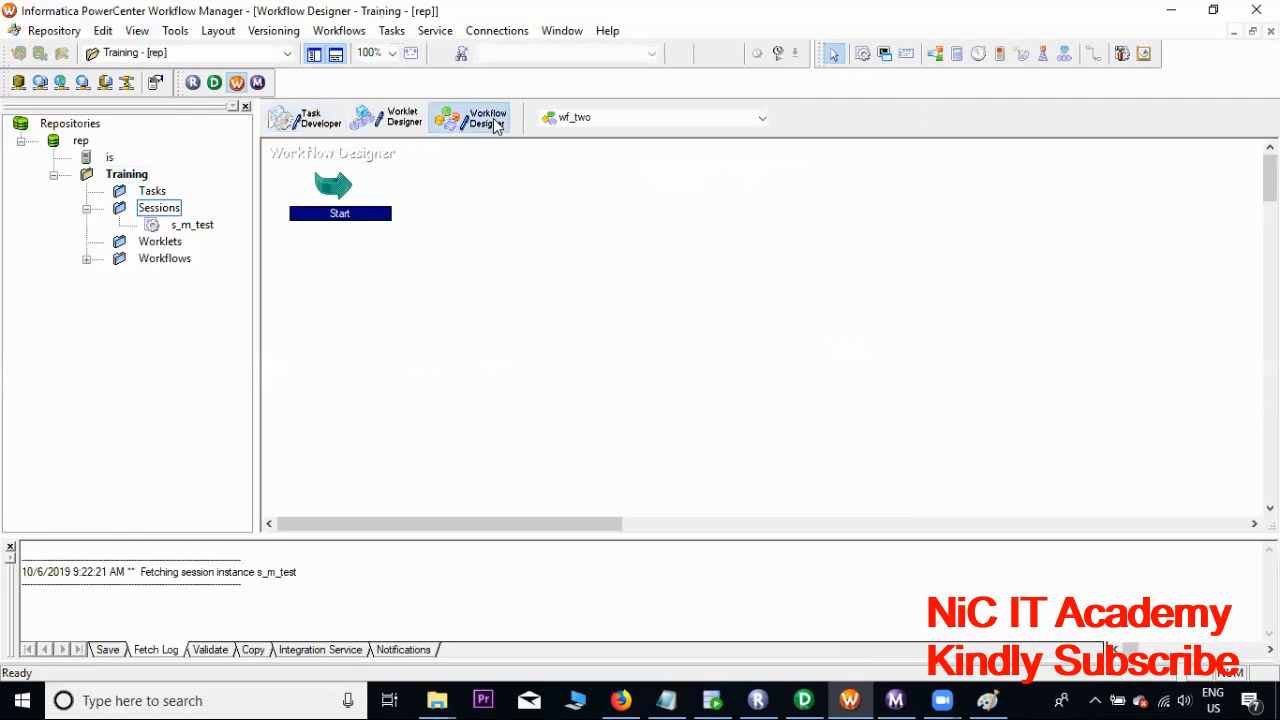